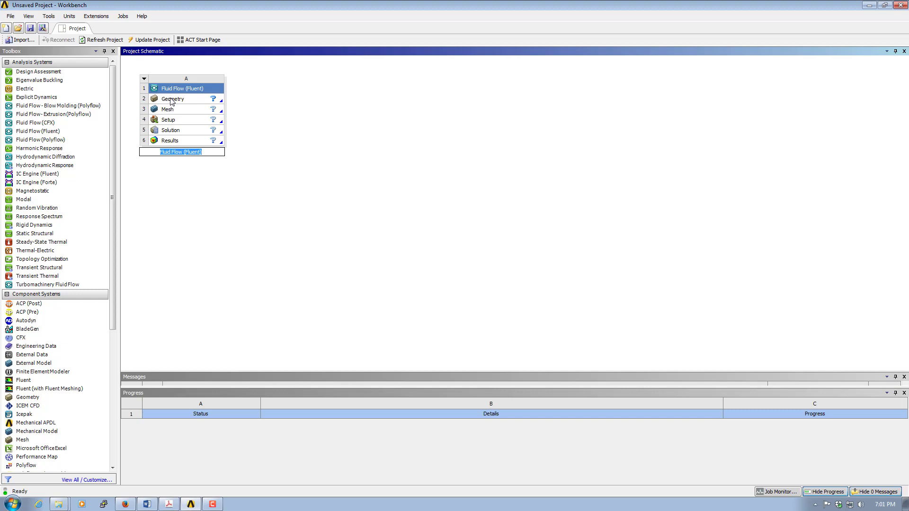
Import the elbow-geometry.agdb file as the geometry of the Fluid Flow (Fluent) system.
{"action": "left_click", "coordinate": [171, 100]}
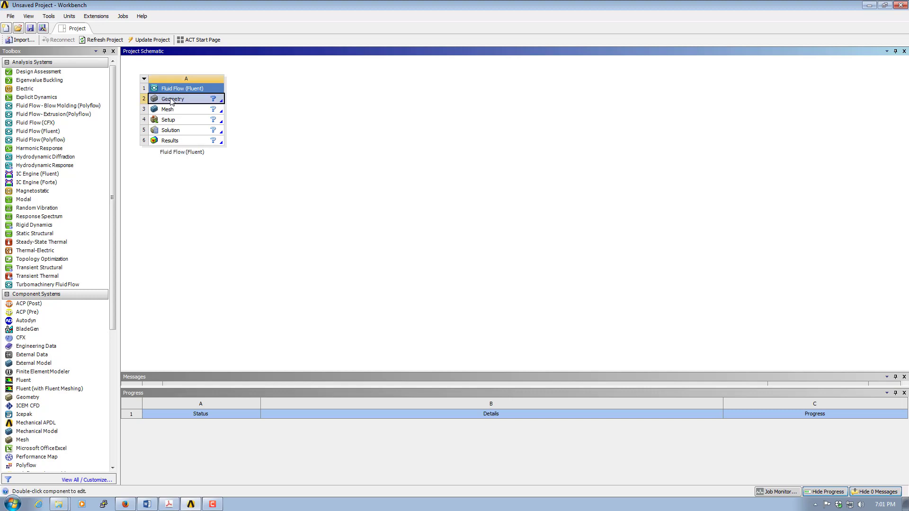
{"action": "right_click", "coordinate": [171, 99]}
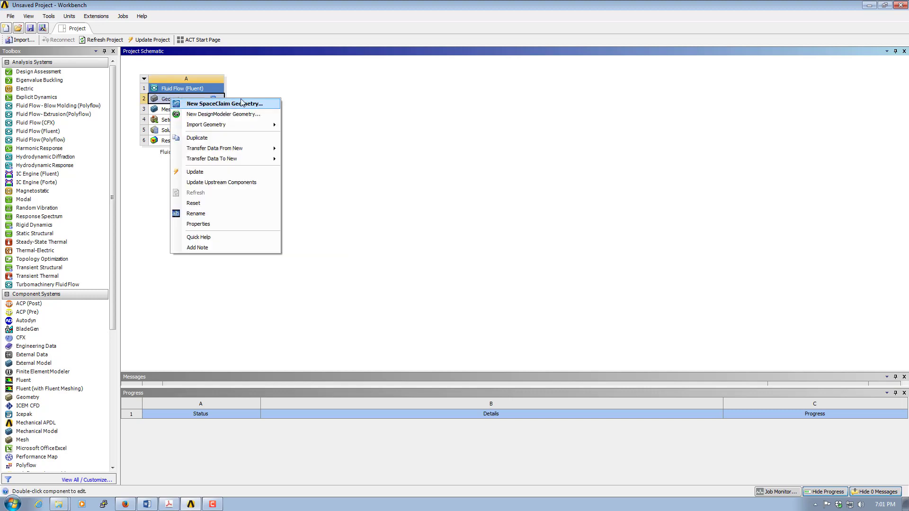
{"action": "mouse_move", "coordinate": [193, 129]}
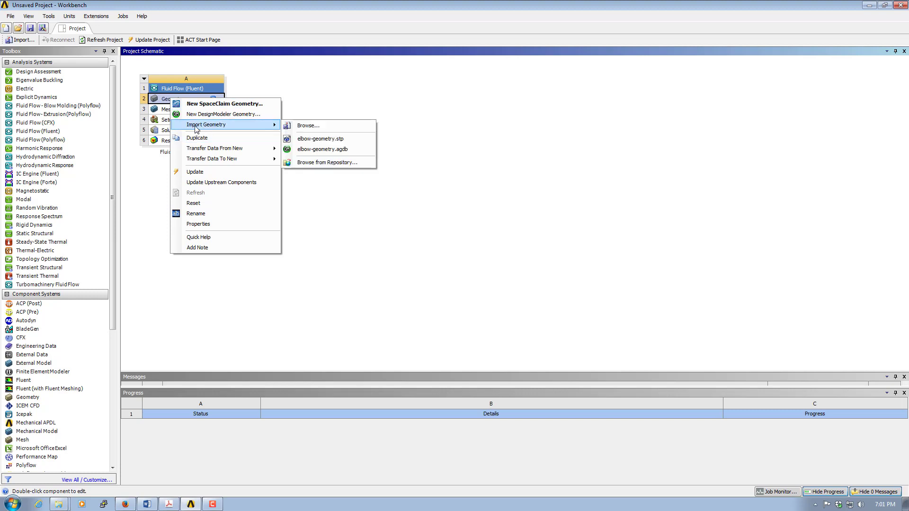
{"action": "left_click", "coordinate": [308, 126]}
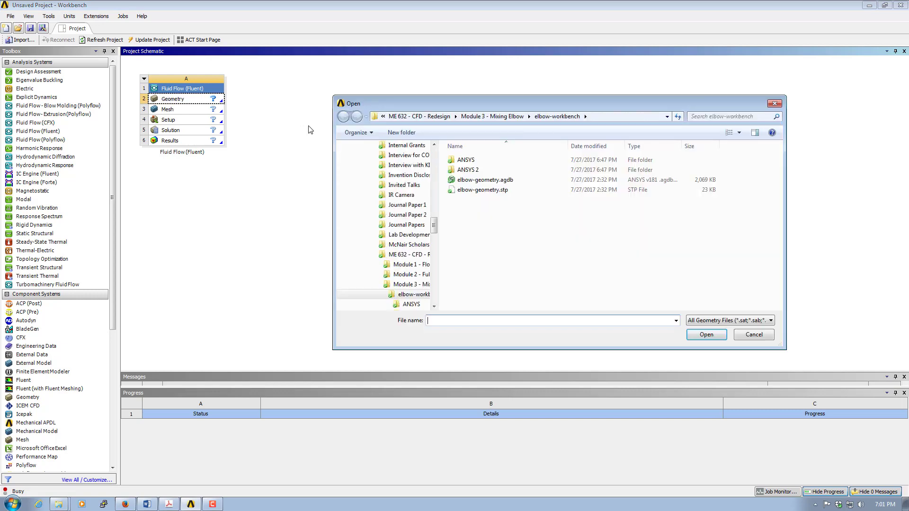
{"action": "left_click", "coordinate": [475, 184]}
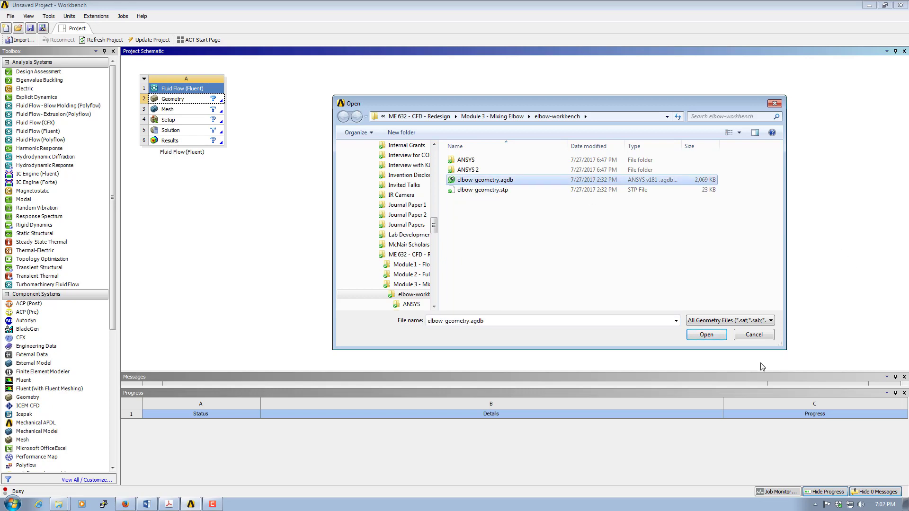
{"action": "left_click", "coordinate": [706, 334]}
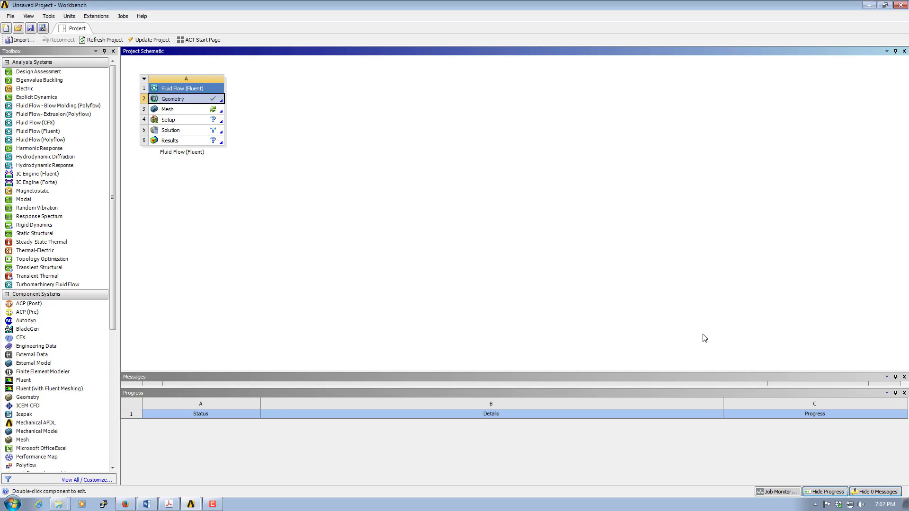
Open the imported geometry in DesignModeler and examine the elbow body, its two large pipe ends and the small side pipe.
{"action": "double_click", "coordinate": [171, 101]}
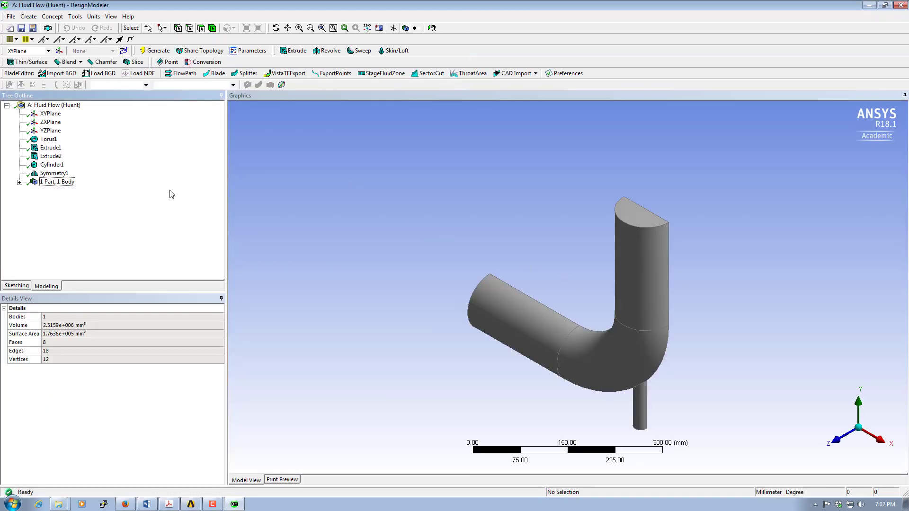
{"action": "left_click", "coordinate": [276, 27]}
{"action": "left_click_drag", "start_coordinate": [558, 218], "coordinate": [562, 196]}
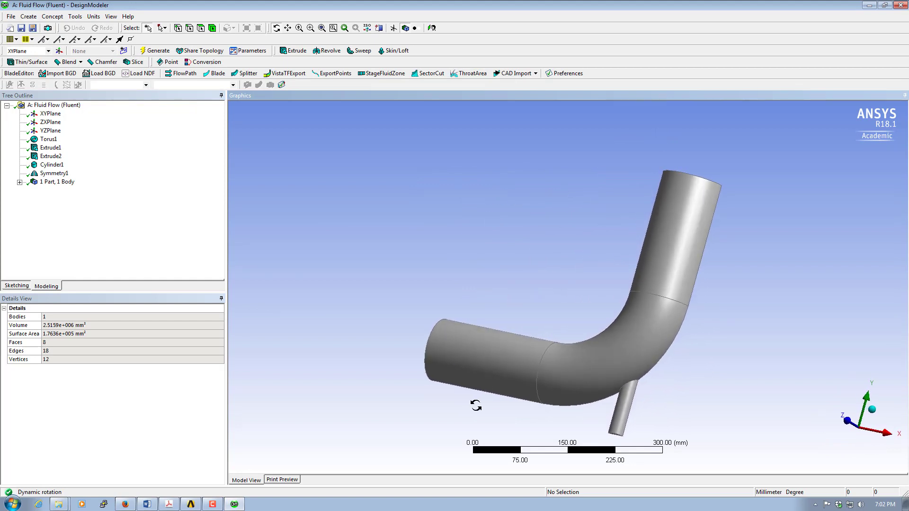
{"action": "left_click_drag", "start_coordinate": [408, 356], "coordinate": [427, 365]}
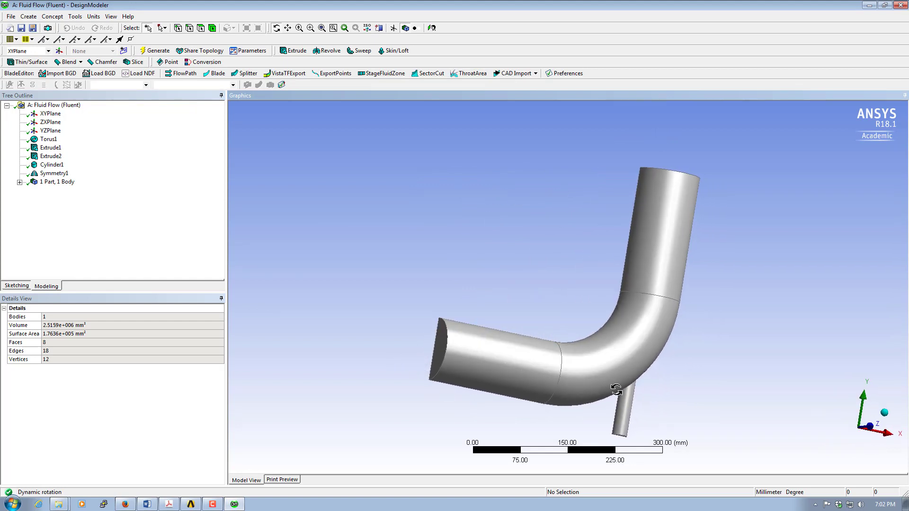
{"action": "left_click_drag", "start_coordinate": [618, 393], "coordinate": [659, 387]}
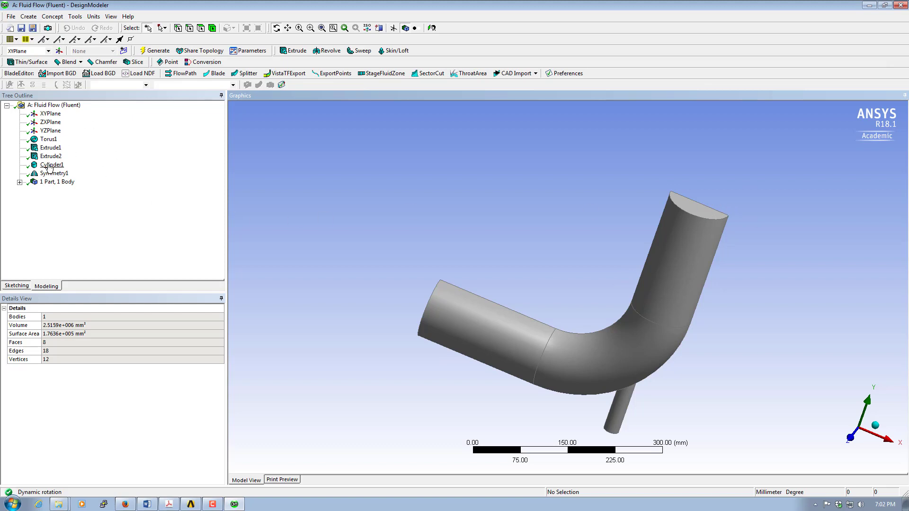
{"action": "mouse_move", "coordinate": [620, 296]}
{"action": "left_mouse_down"}
{"action": "mouse_move", "coordinate": [641, 282]}
{"action": "mouse_move", "coordinate": [601, 309]}
{"action": "mouse_move", "coordinate": [604, 294]}
{"action": "left_mouse_up"}
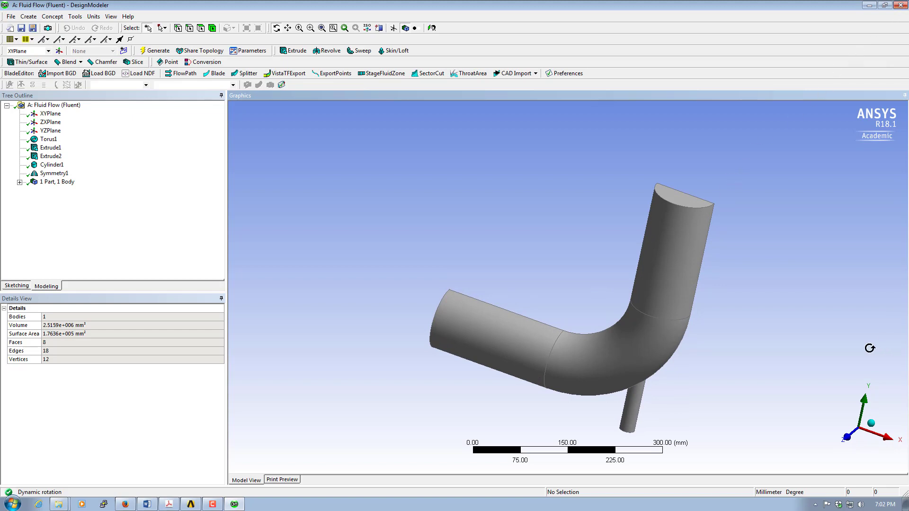
{"action": "left_click_drag", "start_coordinate": [693, 313], "coordinate": [531, 288]}
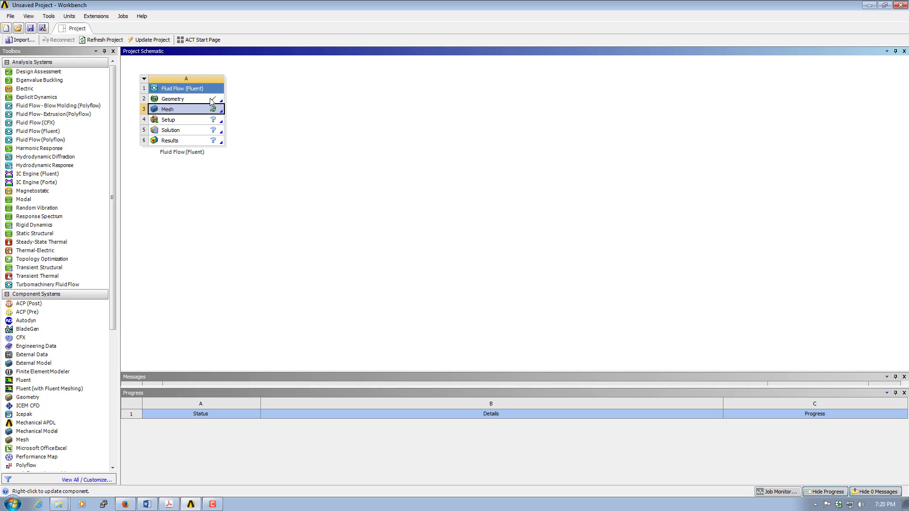
Open the system's mesh in the Meshing application, generate the default mesh and display it on the elbow.
{"action": "double_click", "coordinate": [174, 110]}
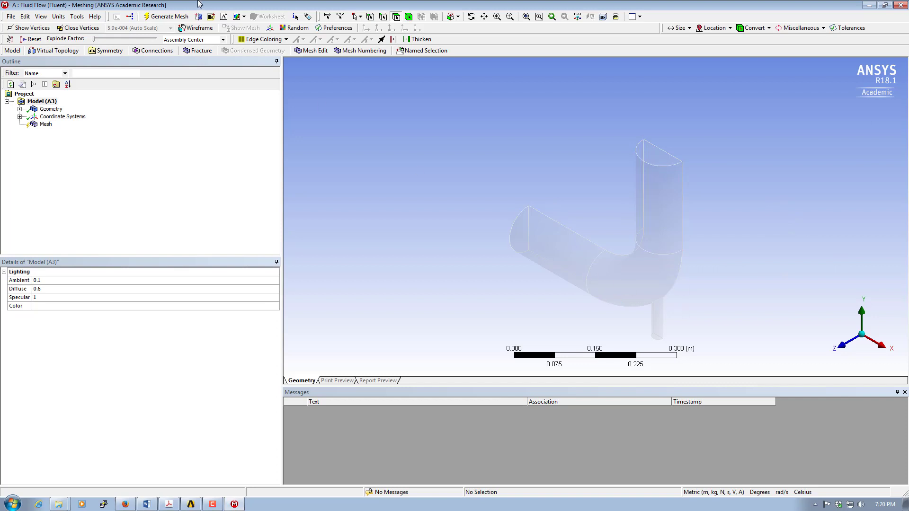
{"action": "left_click", "coordinate": [156, 16]}
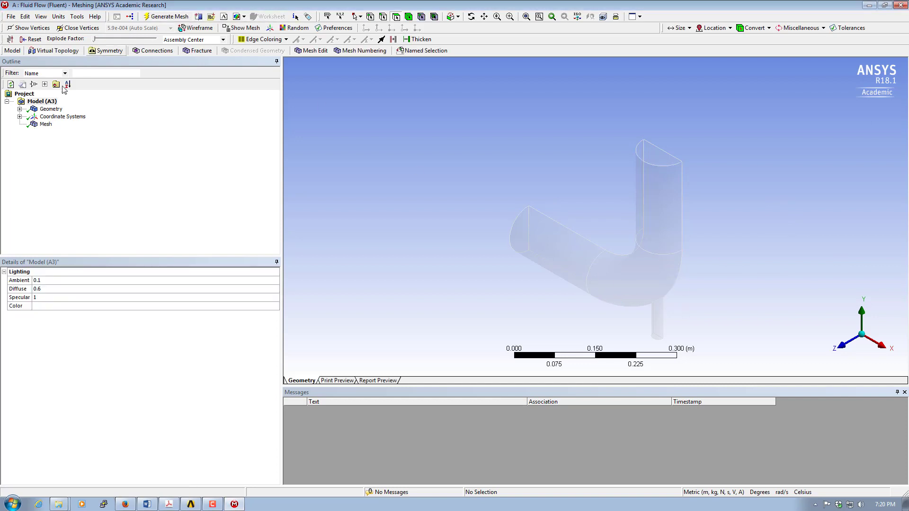
{"action": "left_click", "coordinate": [45, 124]}
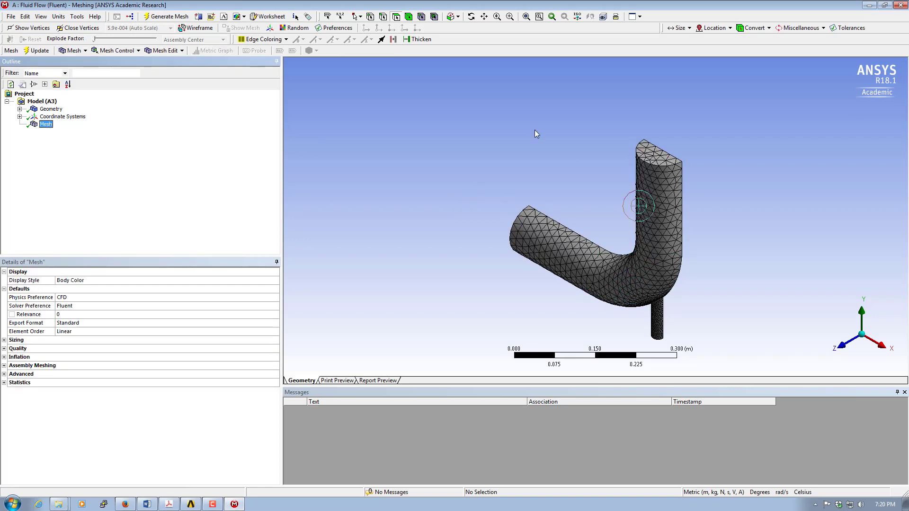
{"action": "left_click", "coordinate": [470, 16]}
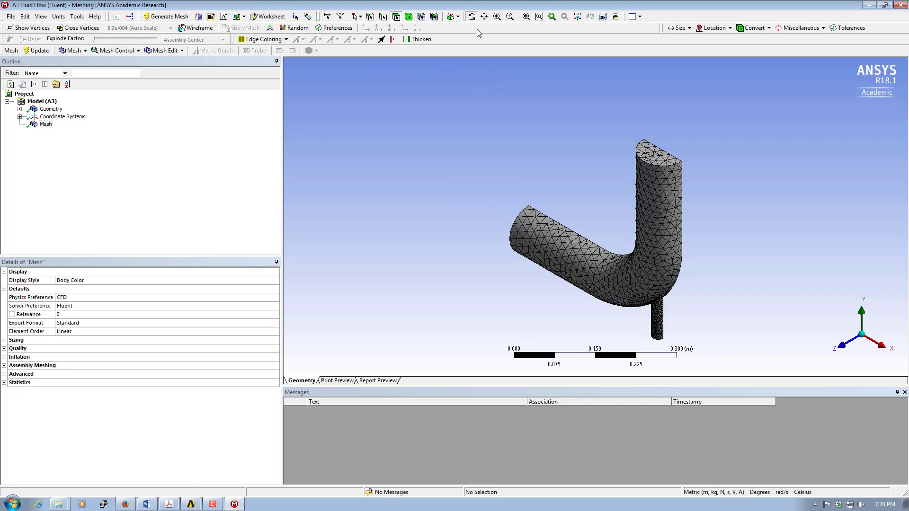
{"action": "left_click_drag", "start_coordinate": [591, 227], "coordinate": [381, 211]}
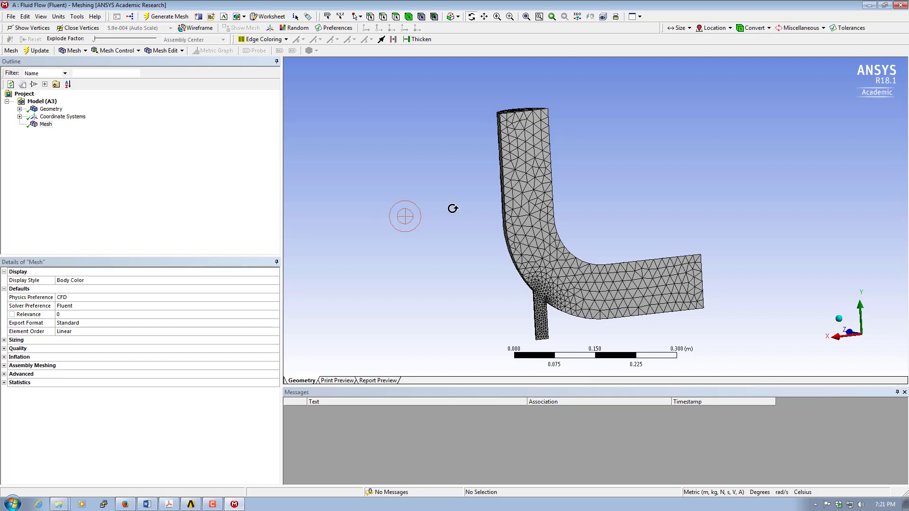
{"action": "left_click_drag", "start_coordinate": [342, 173], "coordinate": [394, 197]}
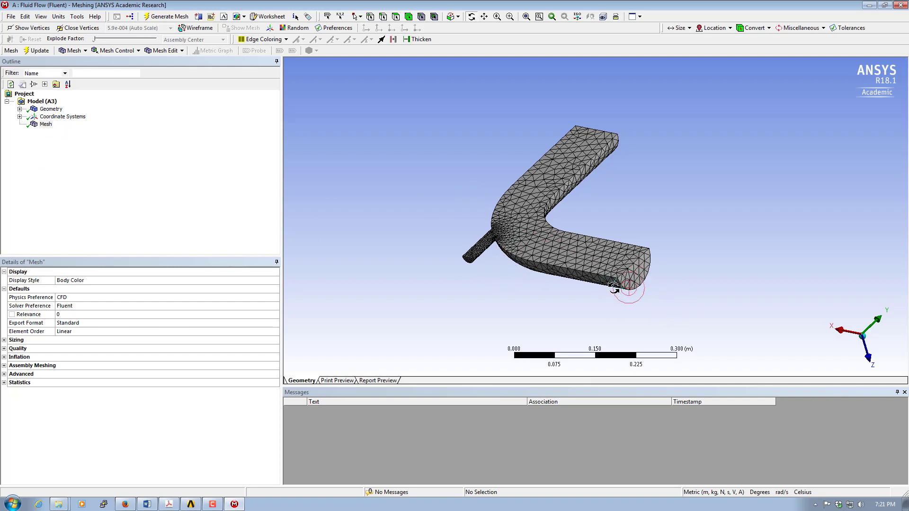
Create the named selection velocity-inlet-large on the half-round end face of the horizontal large pipe and display it.
{"action": "left_click", "coordinate": [397, 18]}
{"action": "left_click", "coordinate": [636, 278]}
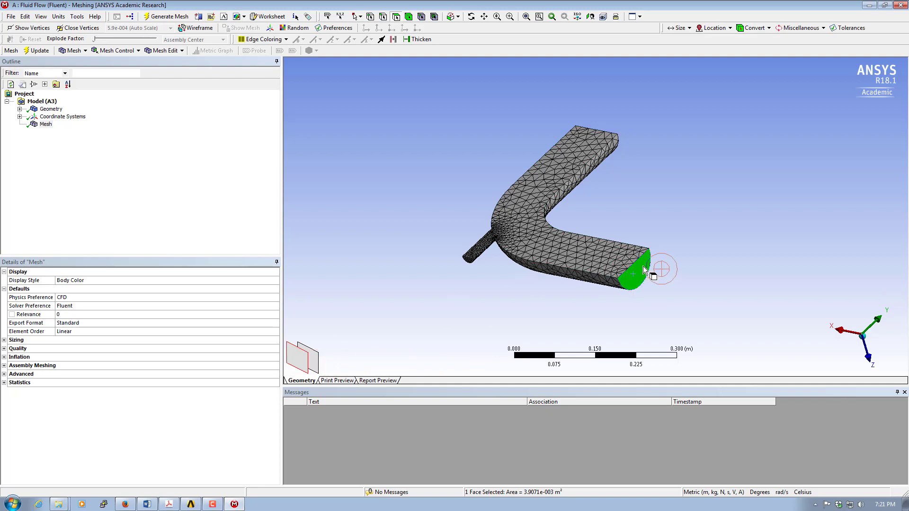
{"action": "left_click", "coordinate": [470, 16]}
{"action": "left_click_drag", "start_coordinate": [648, 255], "coordinate": [629, 254]}
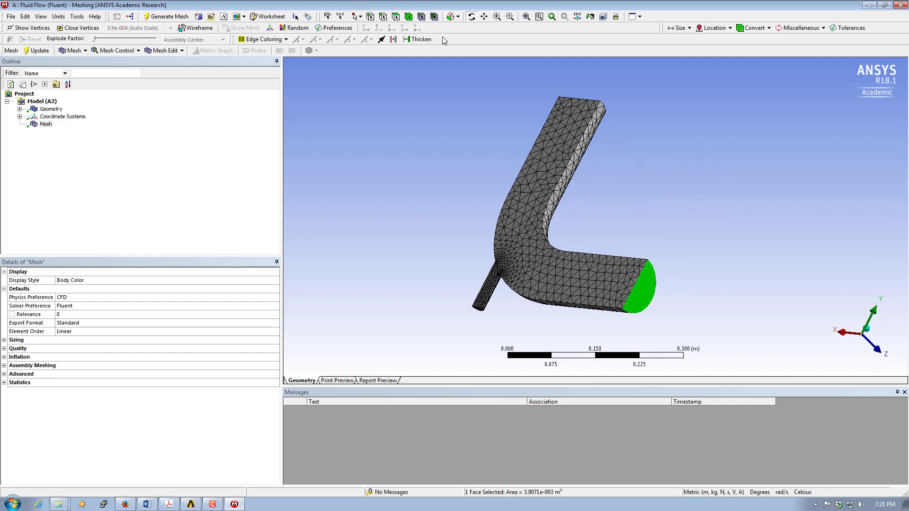
{"action": "left_click", "coordinate": [484, 16]}
{"action": "left_click_drag", "start_coordinate": [640, 288], "coordinate": [594, 216]}
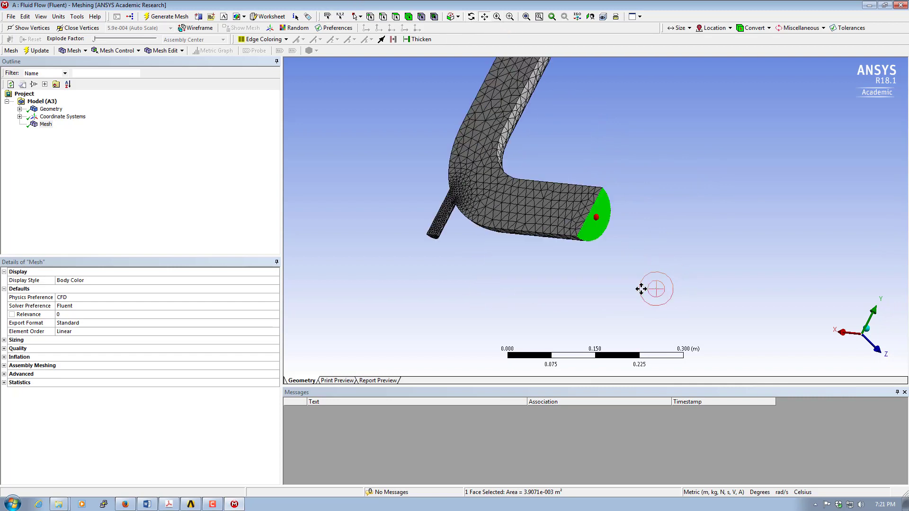
{"action": "right_click", "coordinate": [590, 213]}
{"action": "left_click", "coordinate": [396, 18]}
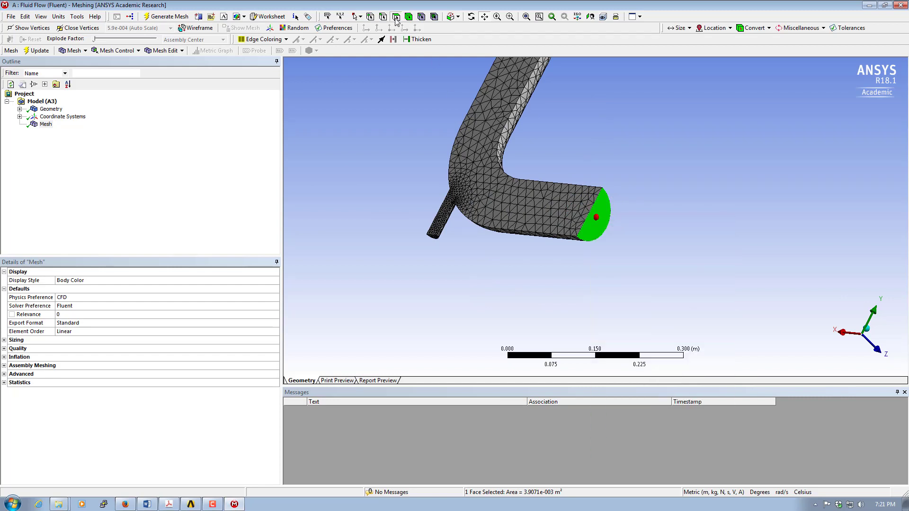
{"action": "right_click", "coordinate": [606, 209]}
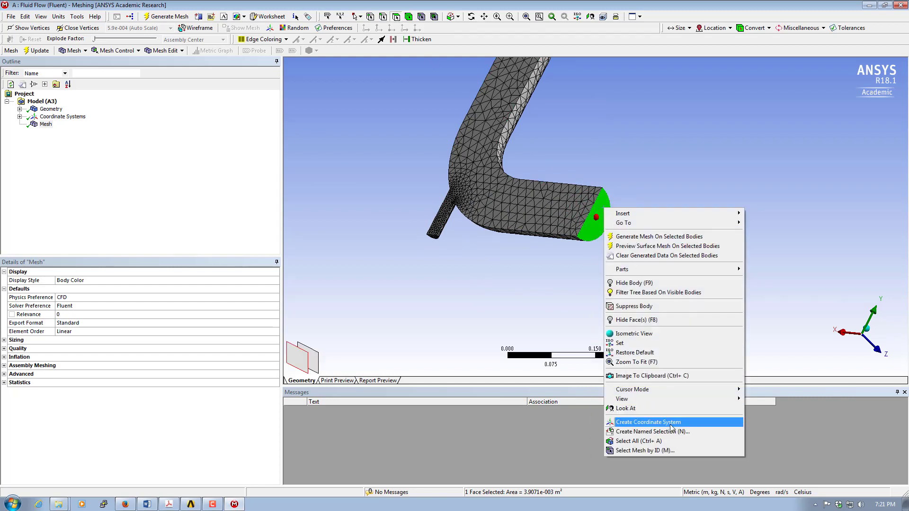
{"action": "left_click", "coordinate": [651, 431]}
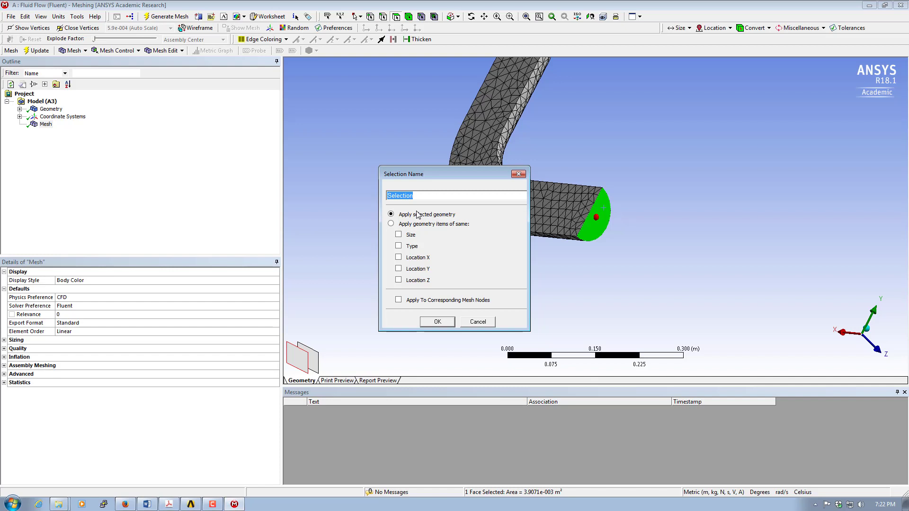
{"action": "type", "text": "velocity-inlet-large"}
{"action": "left_click", "coordinate": [438, 322]}
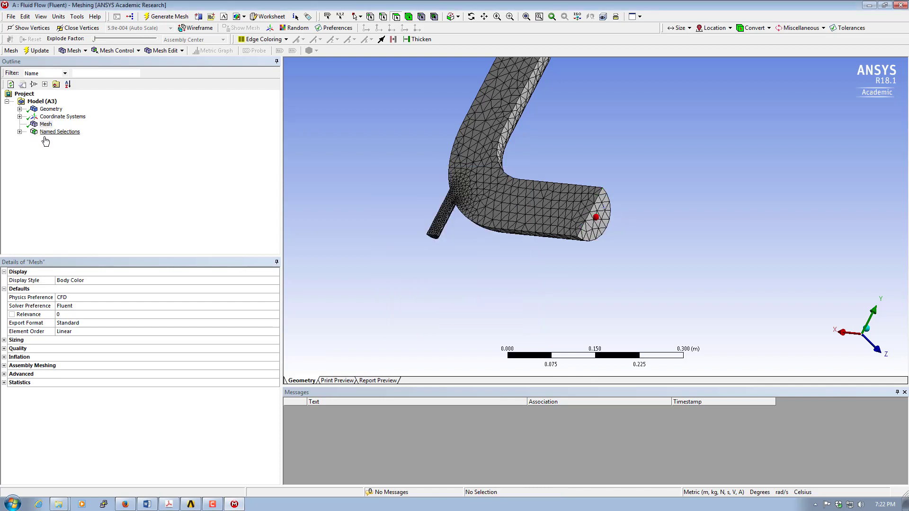
{"action": "left_click", "coordinate": [20, 132]}
{"action": "left_click", "coordinate": [71, 140]}
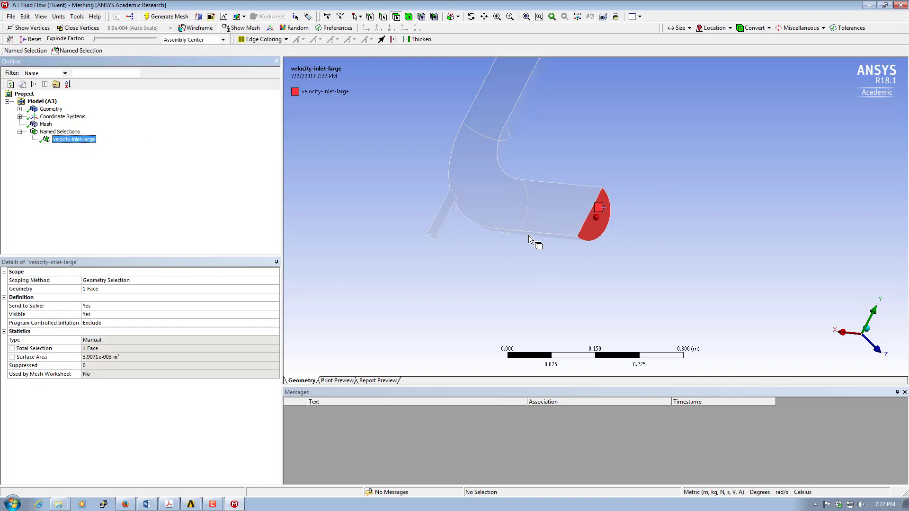
Create the named selection velocity-inlet-small on the end face of the small side pipe and display it.
{"action": "left_click", "coordinate": [484, 16]}
{"action": "left_click_drag", "start_coordinate": [637, 124], "coordinate": [615, 191]}
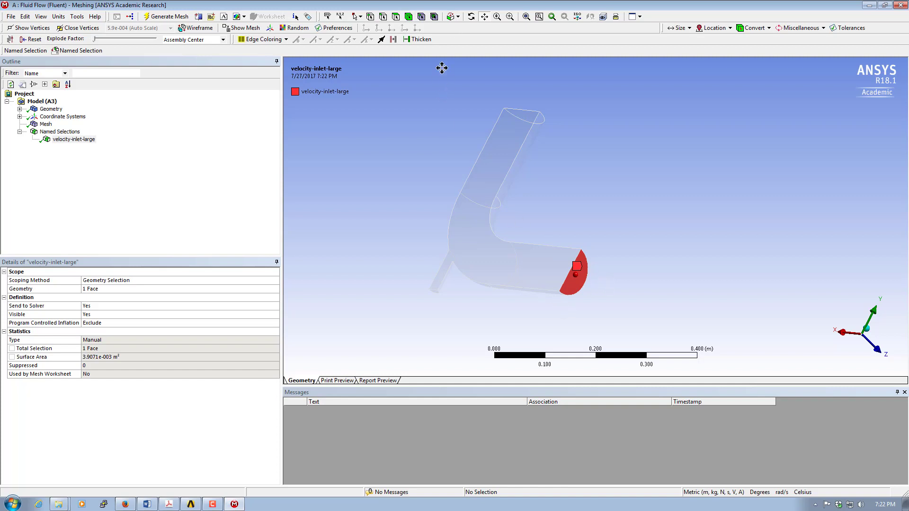
{"action": "left_click", "coordinate": [395, 16]}
{"action": "left_click_drag", "start_coordinate": [418, 272], "coordinate": [483, 312]}
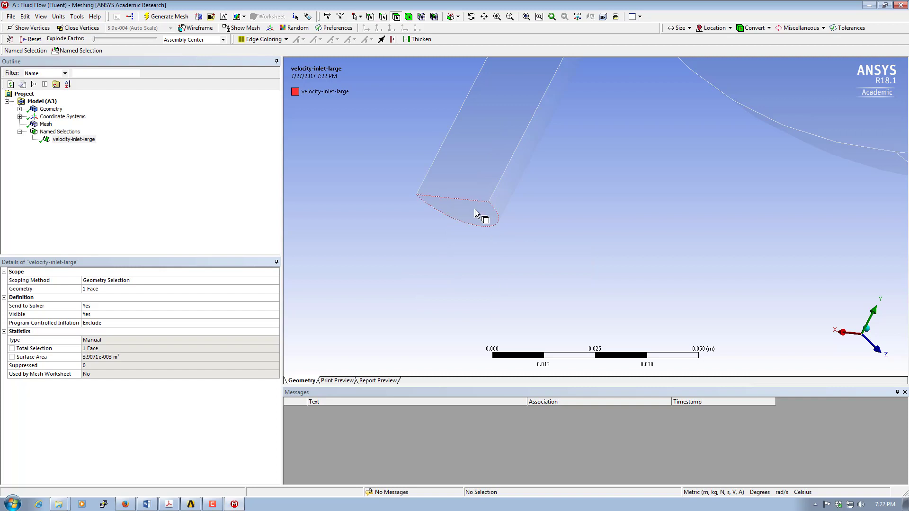
{"action": "left_click", "coordinate": [476, 214]}
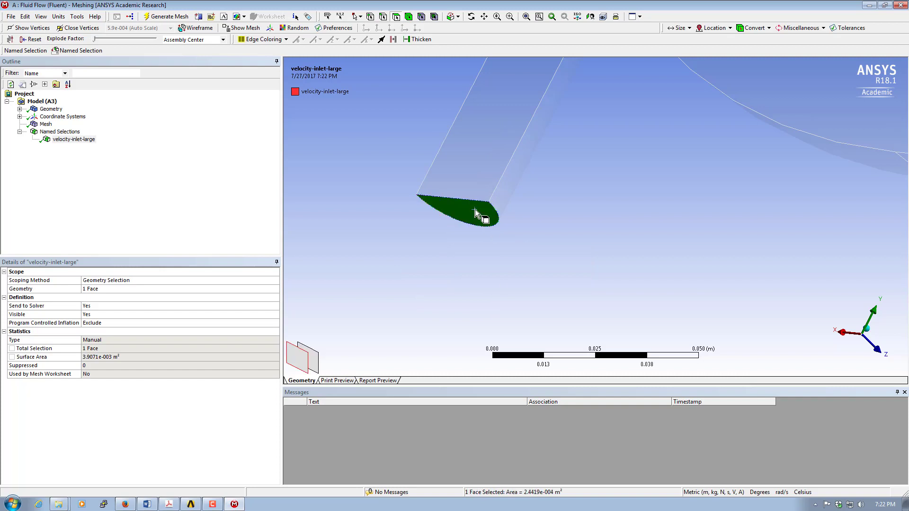
{"action": "right_click", "coordinate": [475, 211]}
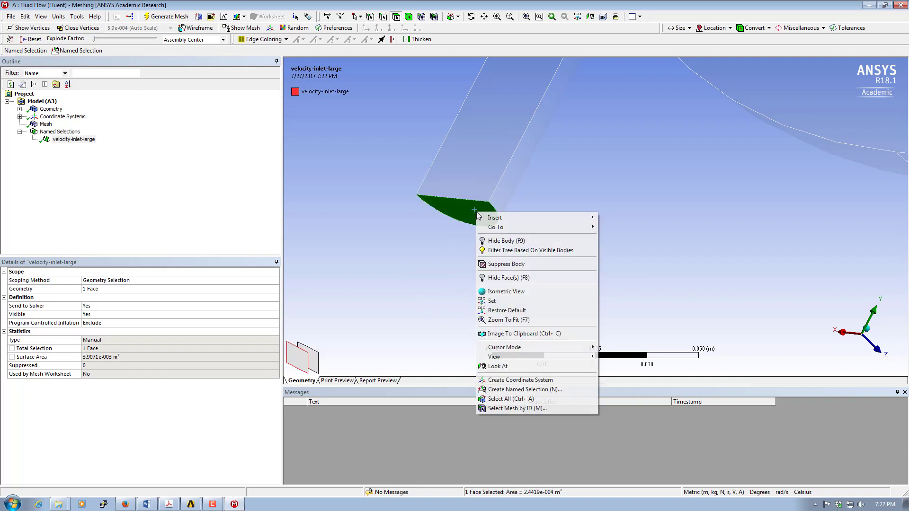
{"action": "left_click", "coordinate": [506, 390]}
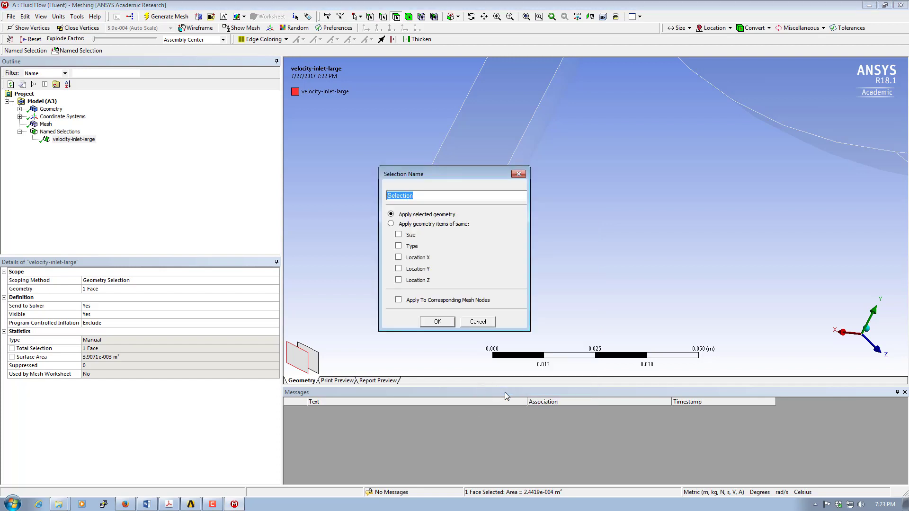
{"action": "type", "text": "velocity-inlet-small"}
{"action": "left_click", "coordinate": [437, 321]}
{"action": "scroll", "coordinate": [598, 232], "scroll_direction": "down", "scroll_amount": 5}
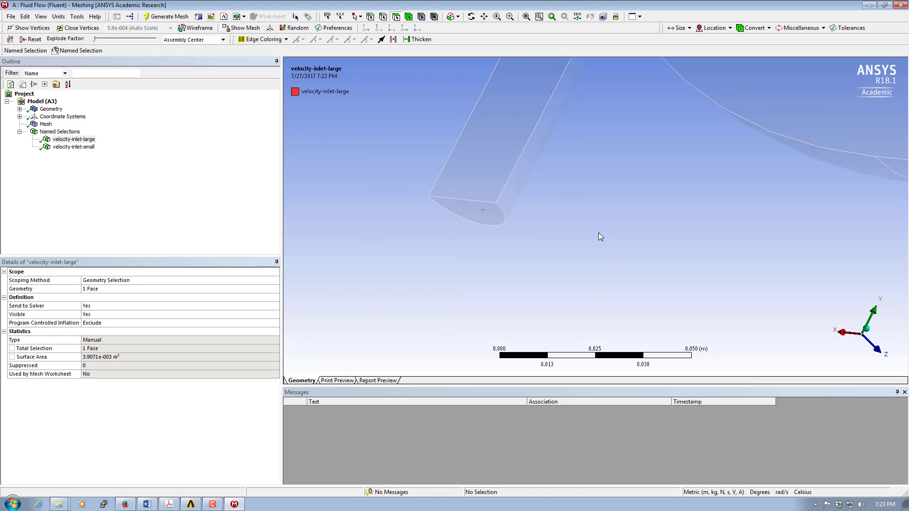
{"action": "scroll", "coordinate": [606, 233], "scroll_direction": "down", "scroll_amount": 5}
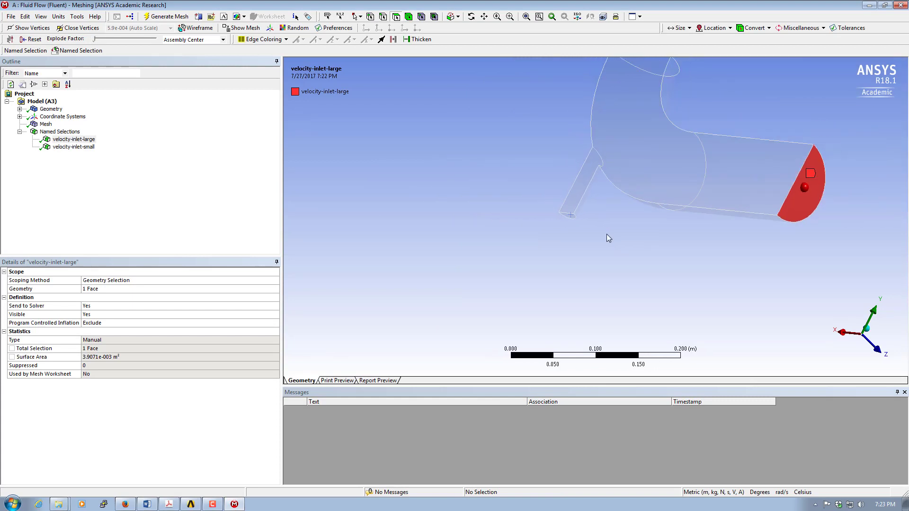
{"action": "left_click", "coordinate": [81, 147]}
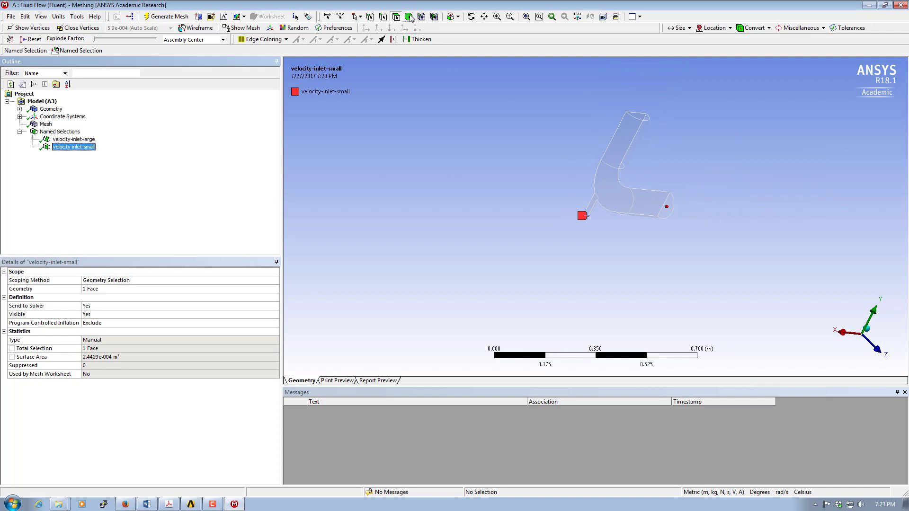
Create the named selection pressure-outlet on the half-round end face of the large pipe opposite the large inlet.
{"action": "left_click", "coordinate": [471, 16]}
{"action": "left_click_drag", "start_coordinate": [683, 227], "coordinate": [758, 134]}
{"action": "right_click_drag", "start_coordinate": [741, 119], "coordinate": [837, 186]}
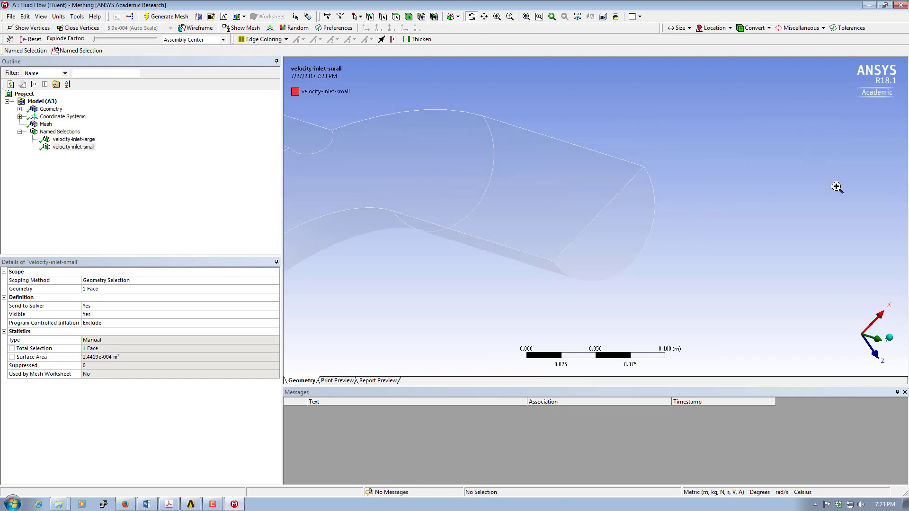
{"action": "scroll", "coordinate": [614, 194], "scroll_direction": "down", "scroll_amount": 3}
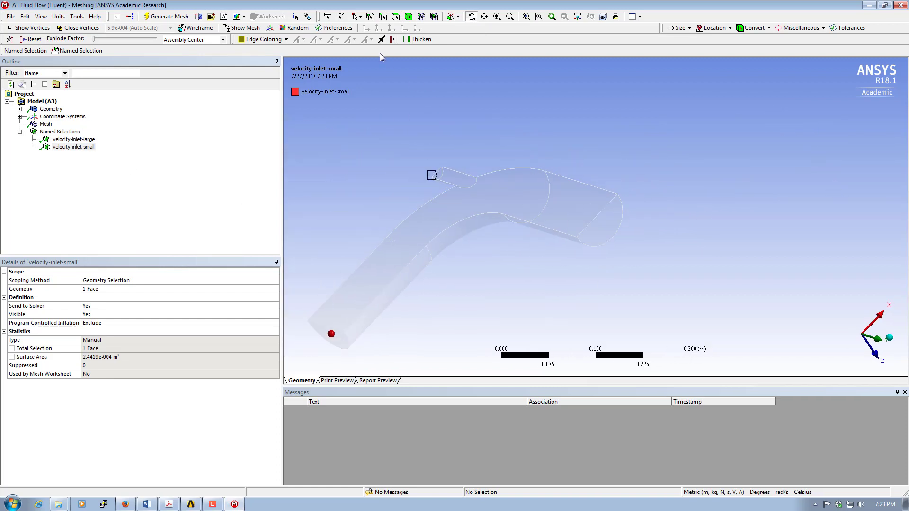
{"action": "left_click", "coordinate": [395, 16]}
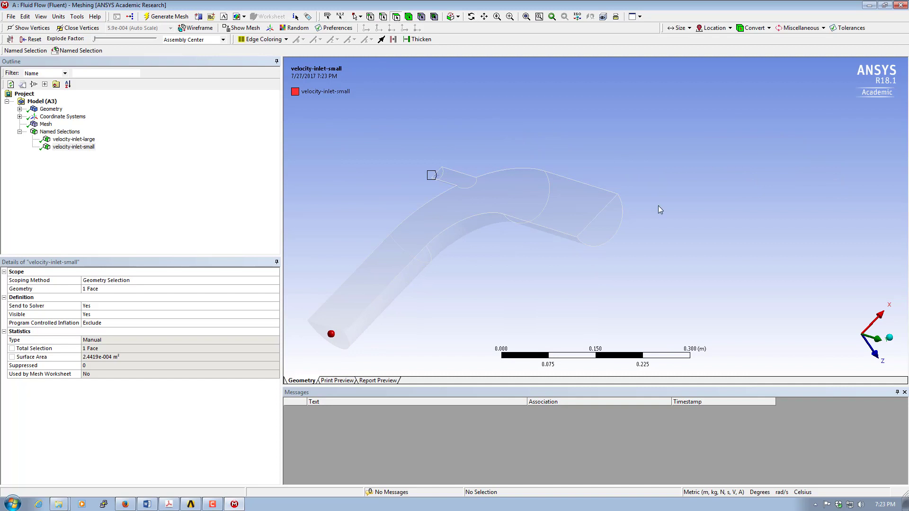
{"action": "left_click", "coordinate": [605, 219]}
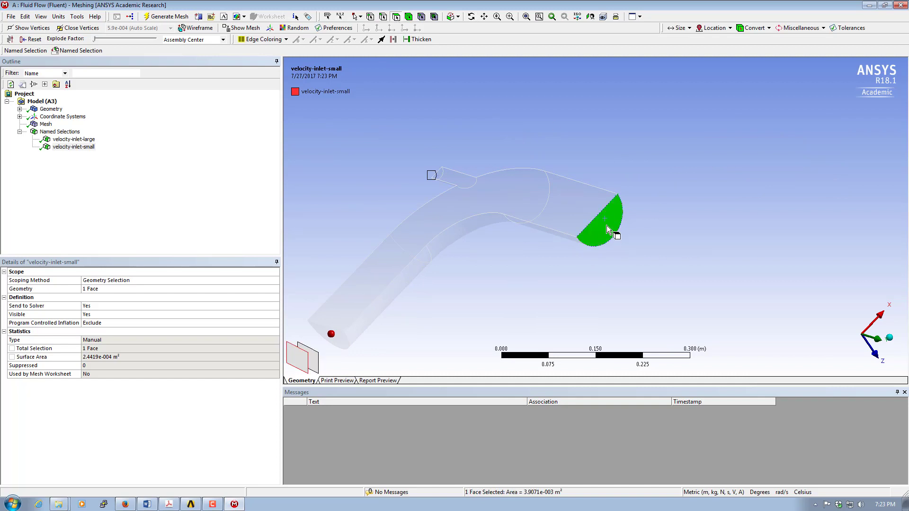
{"action": "right_click", "coordinate": [612, 225]}
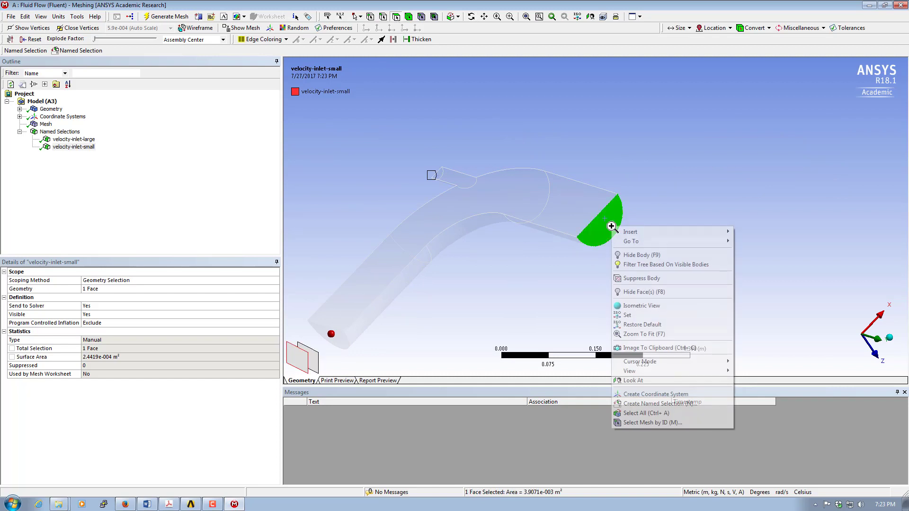
{"action": "left_click", "coordinate": [661, 403]}
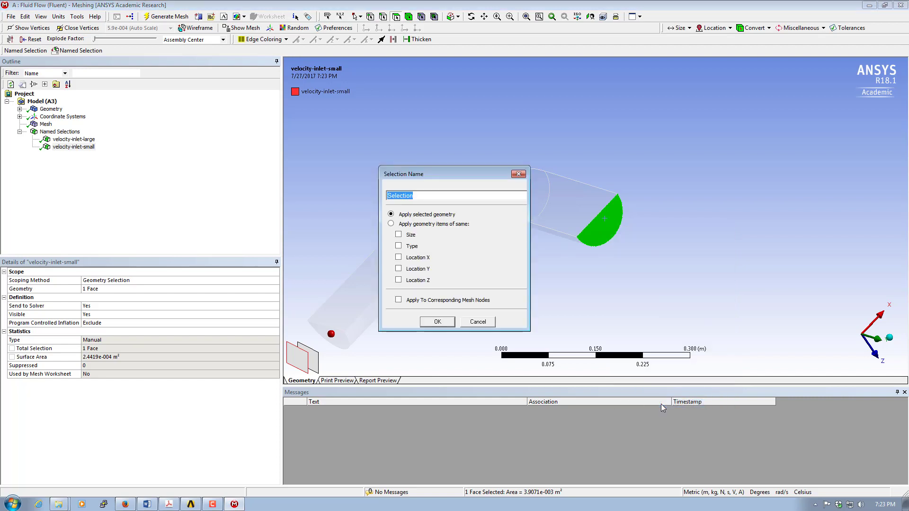
{"action": "type", "text": "pressure-outlet"}
{"action": "left_click", "coordinate": [447, 322]}
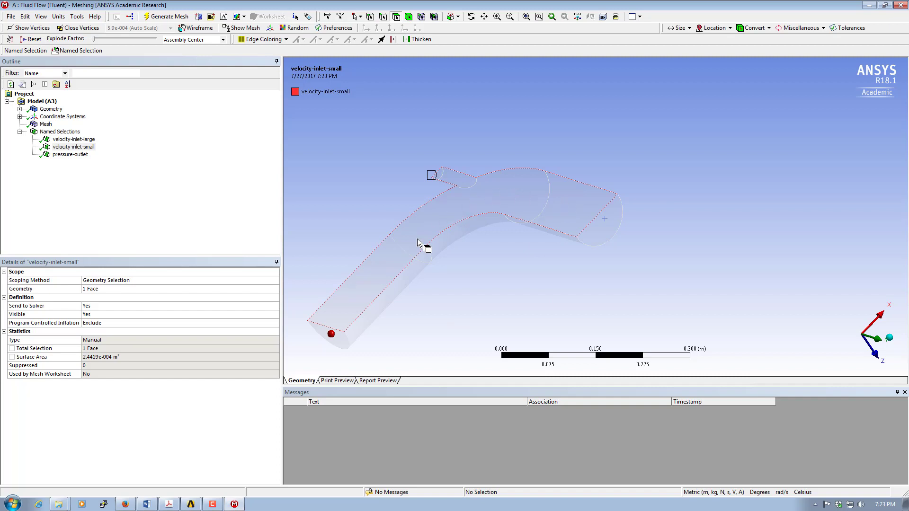
Create the named selection symmetry on the flat cut face running along the whole elbow and side pipe.
{"action": "left_click", "coordinate": [572, 200]}
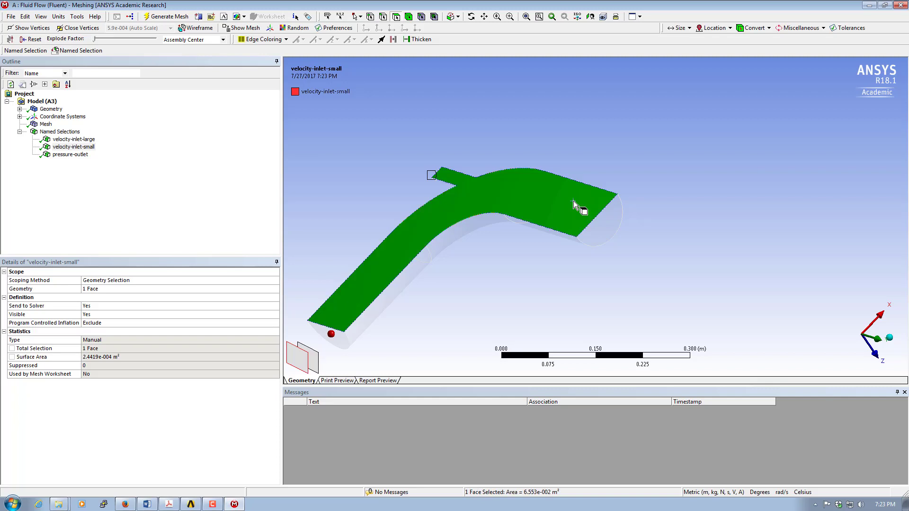
{"action": "right_click", "coordinate": [572, 201]}
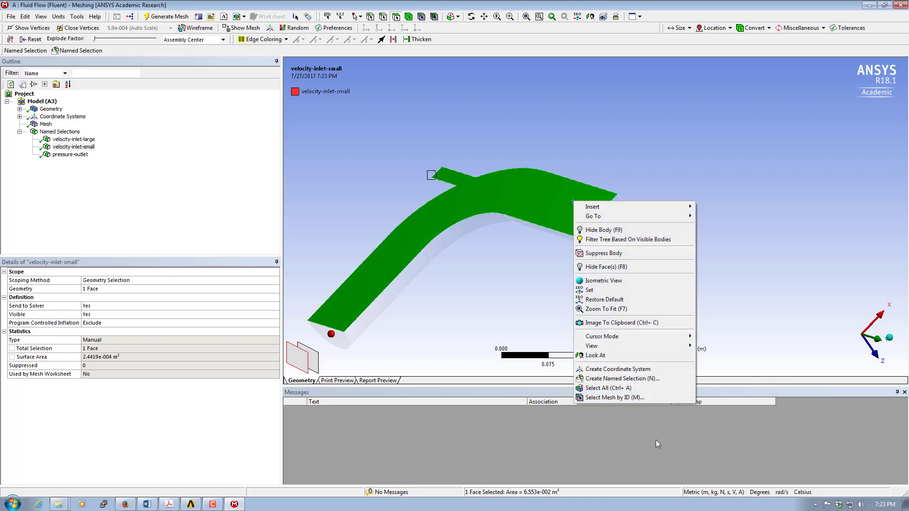
{"action": "left_click", "coordinate": [637, 380]}
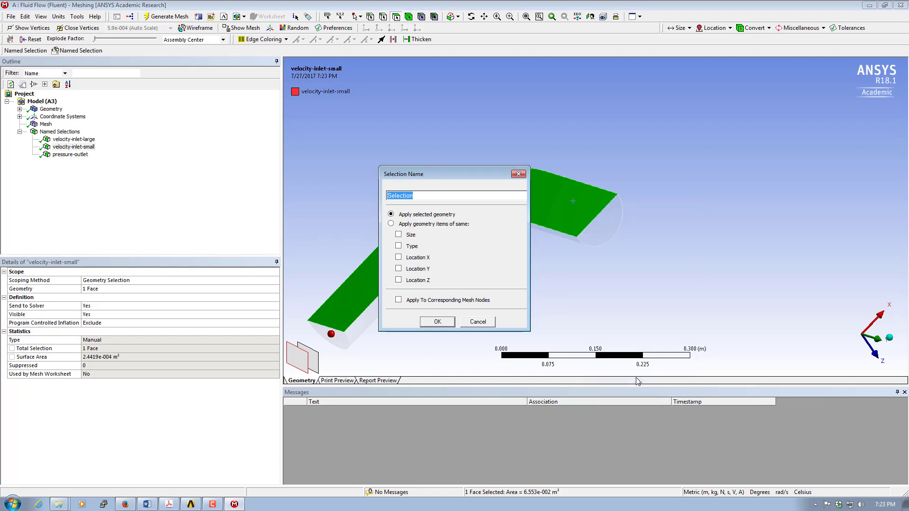
{"action": "type", "text": "symmetry"}
{"action": "left_click", "coordinate": [437, 322]}
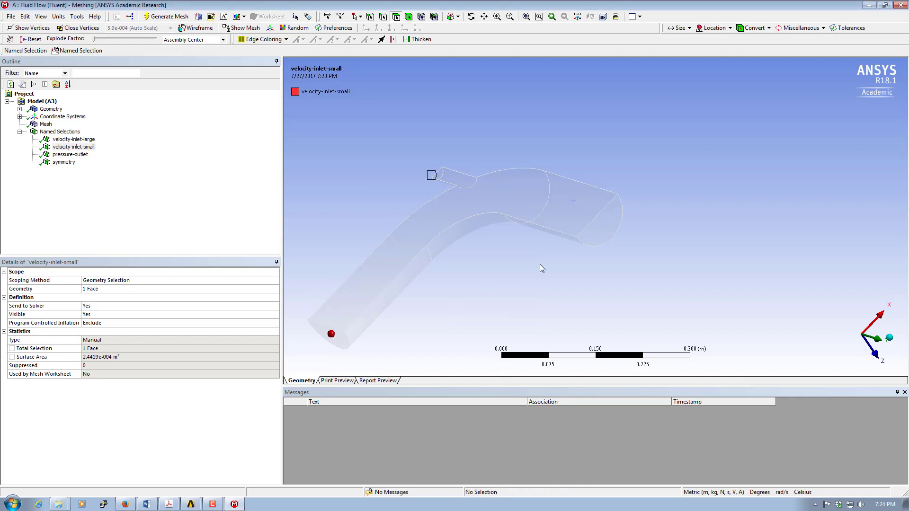
Set the Relevance Center in the mesh sizing to Fine and regenerate the elbow's mesh.
{"action": "left_click", "coordinate": [476, 17]}
{"action": "mouse_move", "coordinate": [483, 186]}
{"action": "left_mouse_down"}
{"action": "mouse_move", "coordinate": [530, 177]}
{"action": "mouse_move", "coordinate": [512, 175]}
{"action": "mouse_move", "coordinate": [505, 194]}
{"action": "mouse_move", "coordinate": [482, 184]}
{"action": "left_mouse_up"}
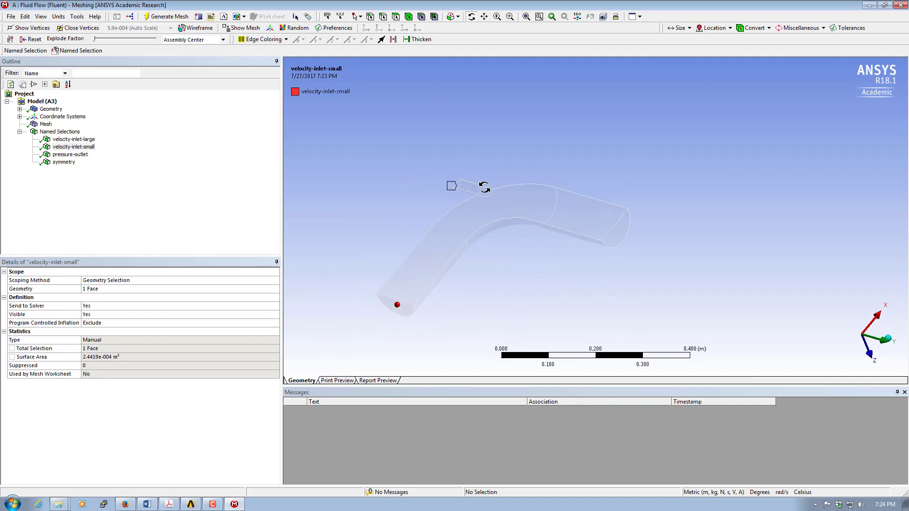
{"action": "left_click", "coordinate": [484, 18]}
{"action": "left_click_drag", "start_coordinate": [507, 254], "coordinate": [540, 210]}
{"action": "scroll", "coordinate": [536, 224], "scroll_direction": "up", "scroll_amount": 1}
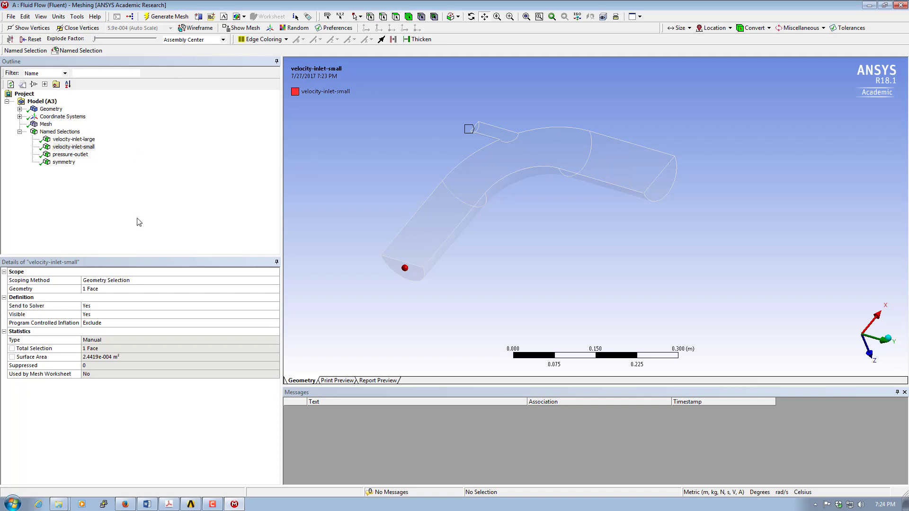
{"action": "left_click_drag", "start_coordinate": [359, 185], "coordinate": [368, 198]}
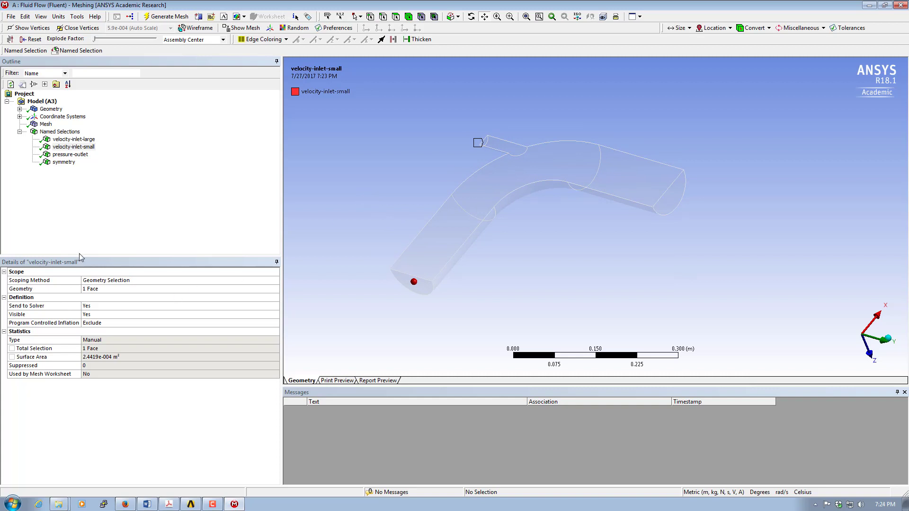
{"action": "left_click", "coordinate": [45, 124]}
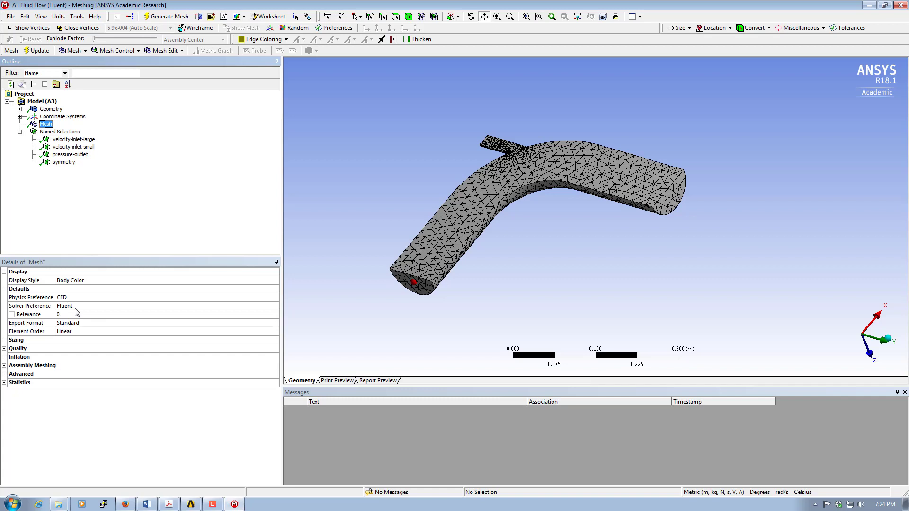
{"action": "left_click", "coordinate": [4, 340]}
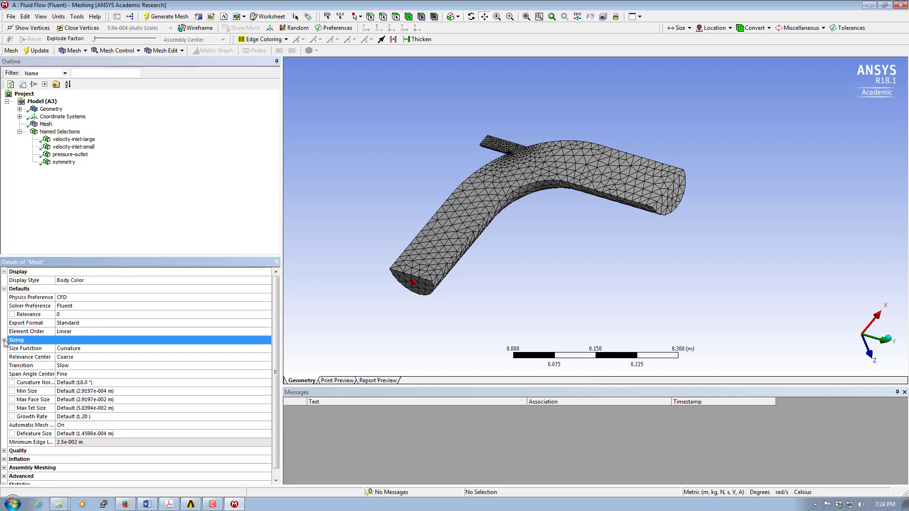
{"action": "scroll", "coordinate": [142, 340], "scroll_direction": "down", "scroll_amount": 1}
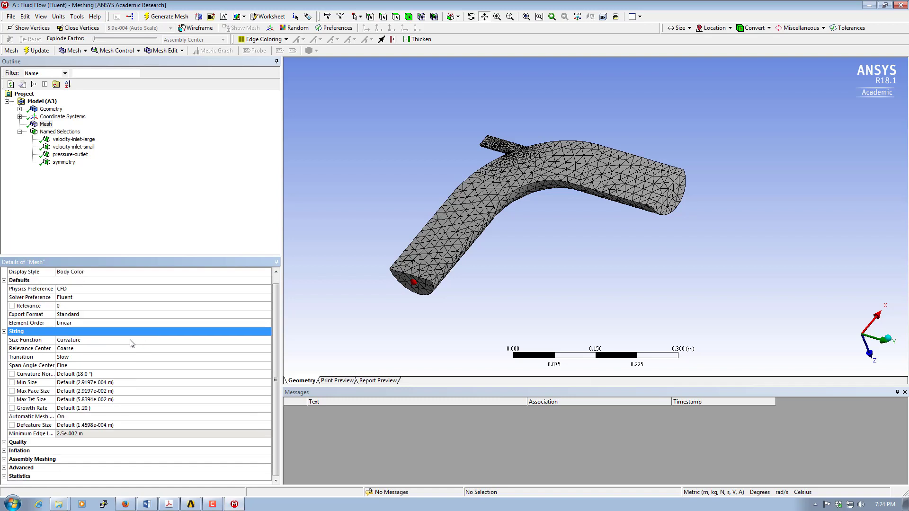
{"action": "left_click", "coordinate": [77, 351]}
{"action": "left_click", "coordinate": [268, 349]}
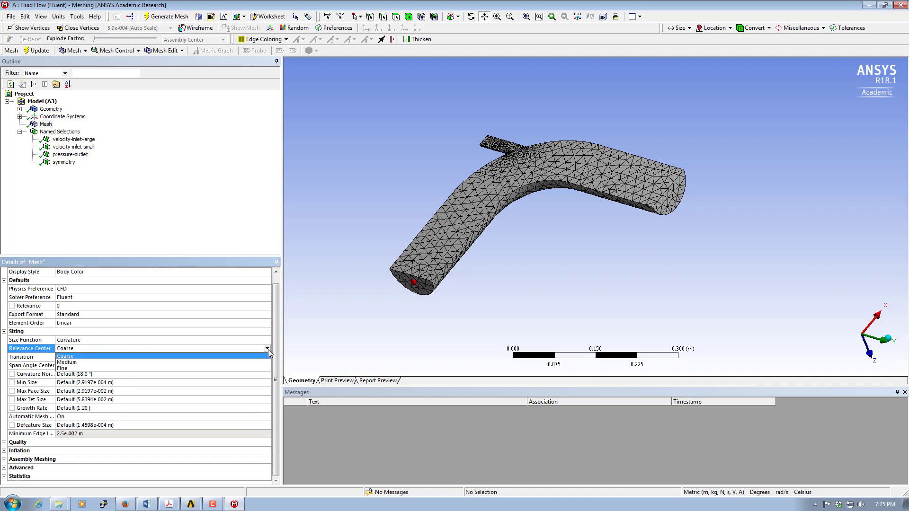
{"action": "left_click", "coordinate": [61, 369]}
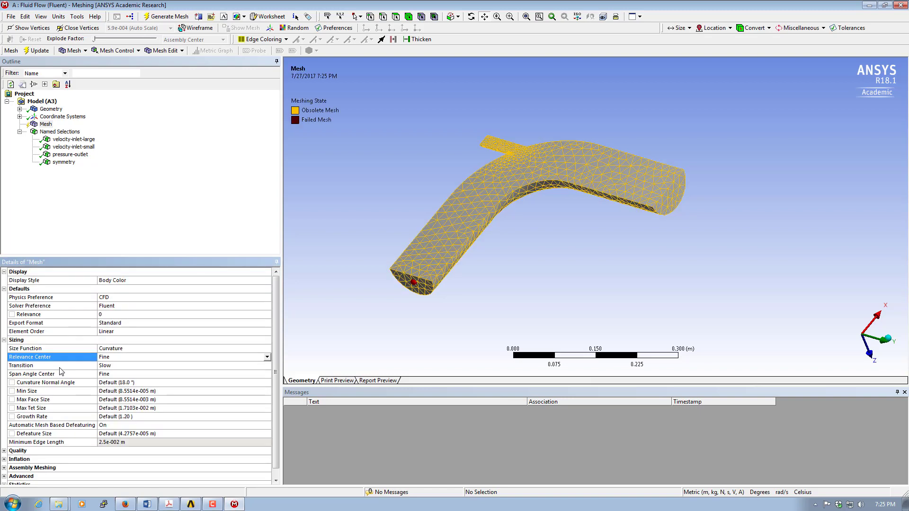
{"action": "left_click", "coordinate": [163, 19]}
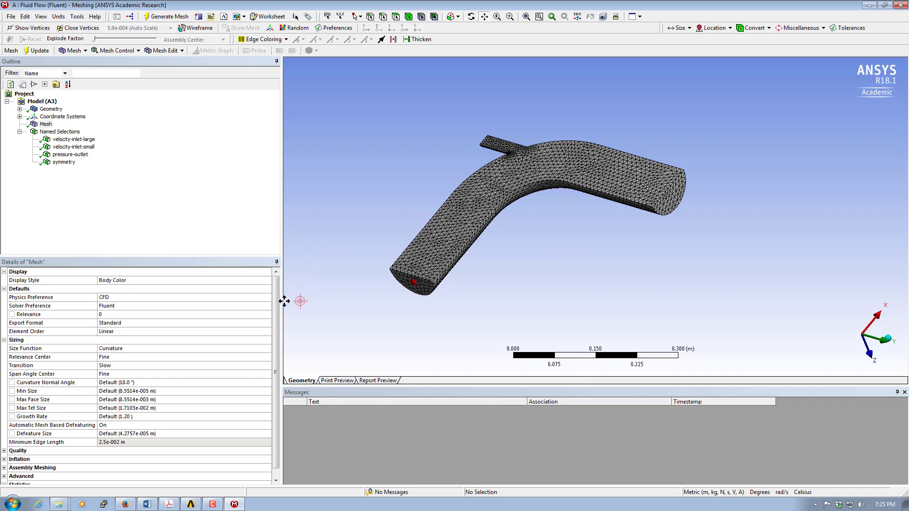
Insert a body sizing on the elbow body with an element size of 6e-003 m.
{"action": "scroll", "coordinate": [277, 303], "scroll_direction": "down", "scroll_amount": 1}
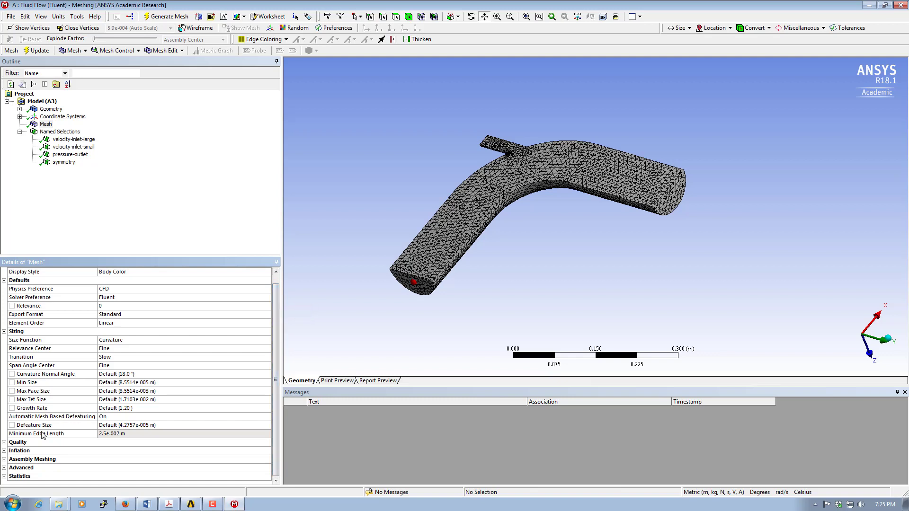
{"action": "left_click", "coordinate": [408, 16]}
{"action": "left_click", "coordinate": [595, 167]}
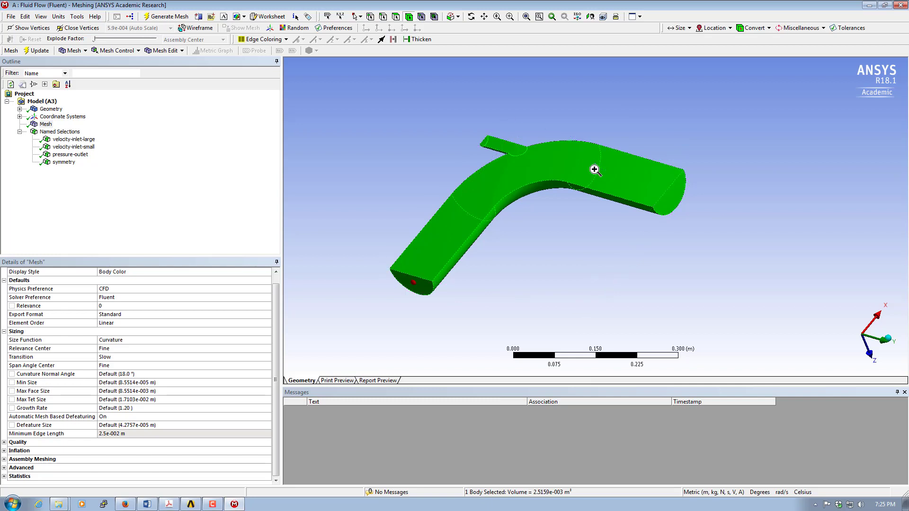
{"action": "right_click", "coordinate": [595, 167]}
{"action": "mouse_move", "coordinate": [620, 179]}
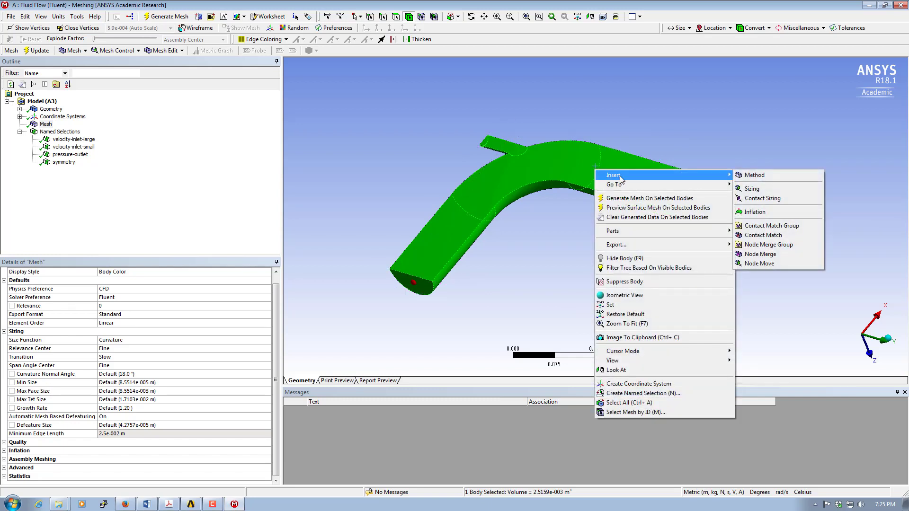
{"action": "left_click", "coordinate": [763, 189]}
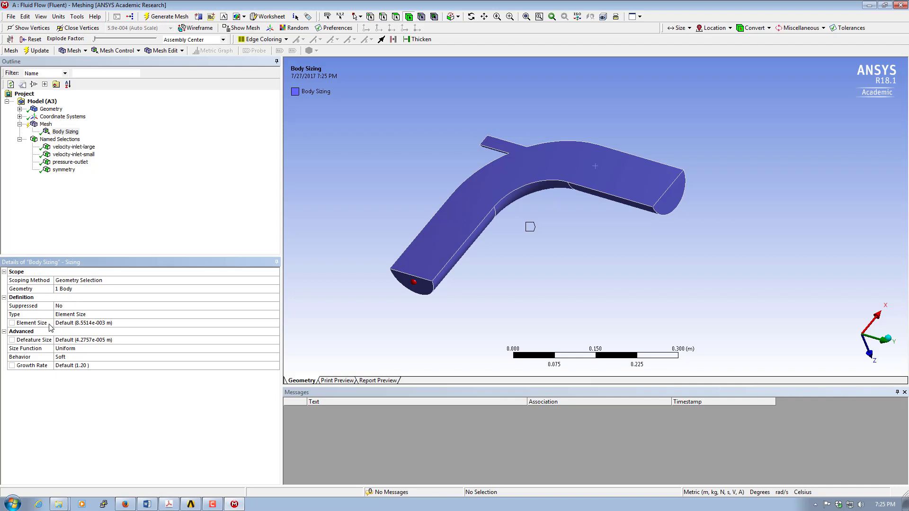
{"action": "left_click", "coordinate": [104, 324]}
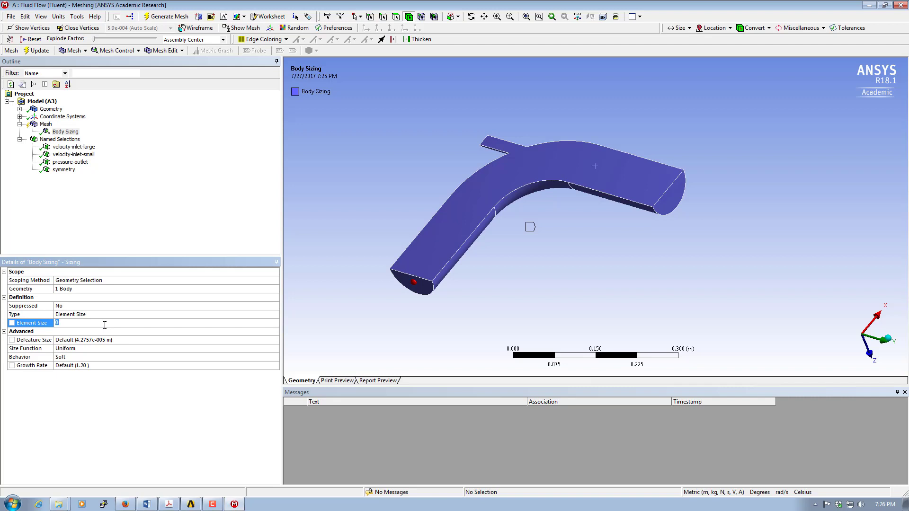
{"action": "type", "text": "6"}
{"action": "key", "text": "Return"}
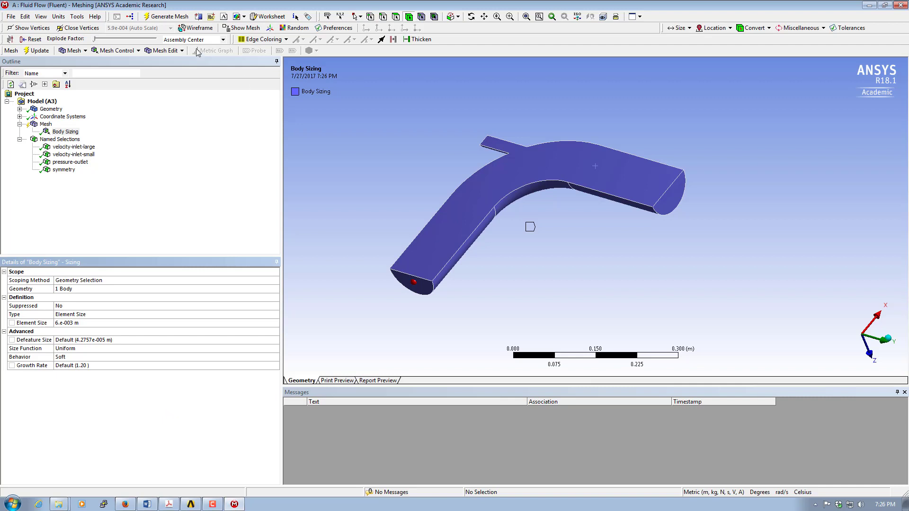
Regenerate the mesh with the body sizing, display it and inspect the elements along the large pipe.
{"action": "left_click", "coordinate": [169, 17]}
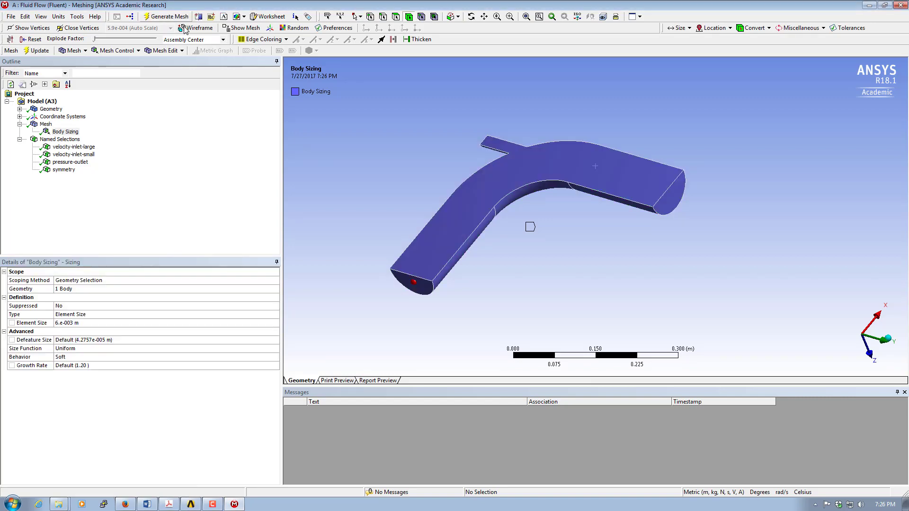
{"action": "left_click", "coordinate": [54, 122]}
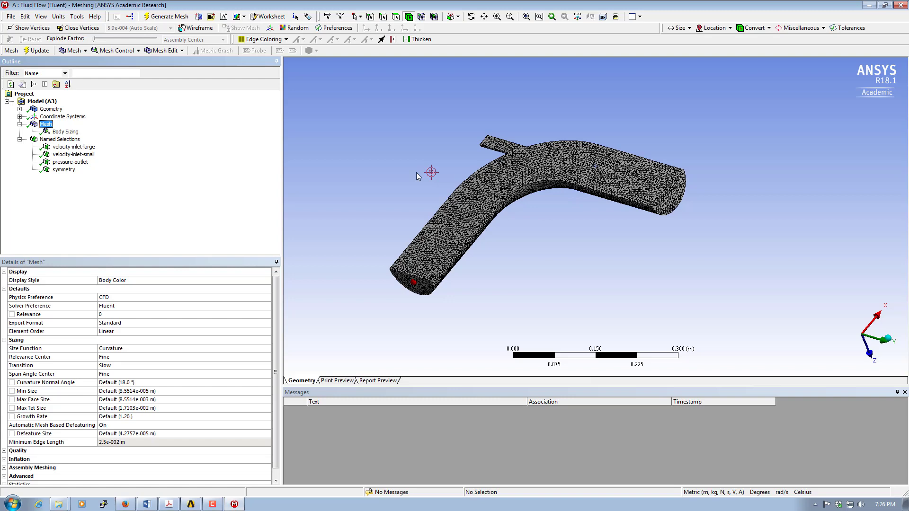
{"action": "right_click_drag", "start_coordinate": [411, 187], "coordinate": [466, 236]}
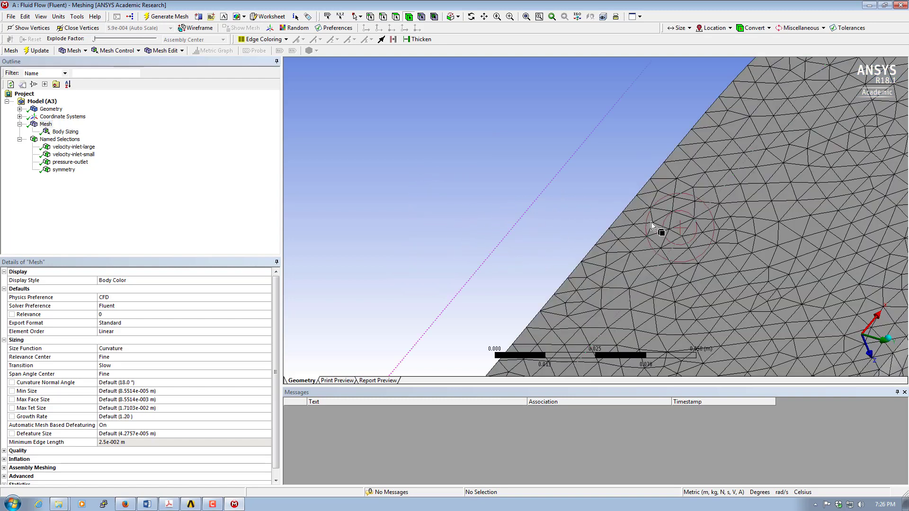
{"action": "left_click", "coordinate": [483, 16]}
{"action": "left_click_drag", "start_coordinate": [591, 239], "coordinate": [487, 142]}
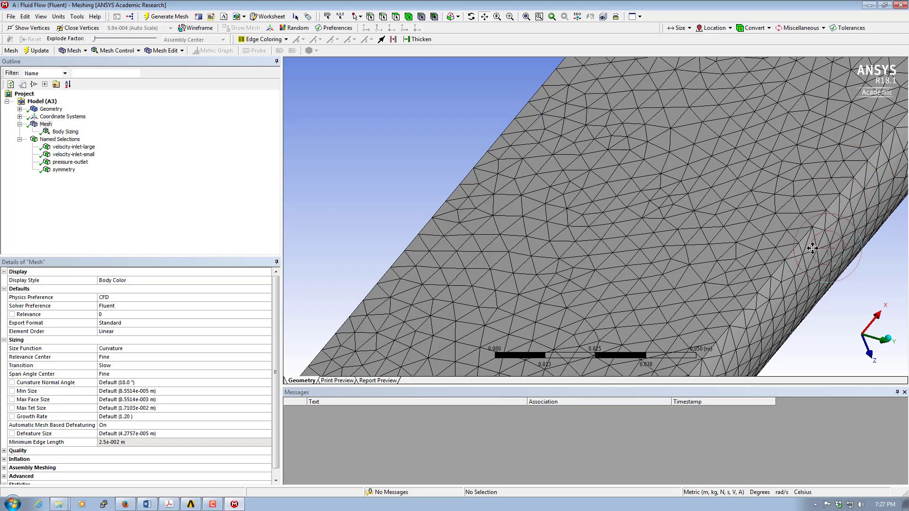
{"action": "scroll", "coordinate": [811, 247], "scroll_direction": "down", "scroll_amount": 5}
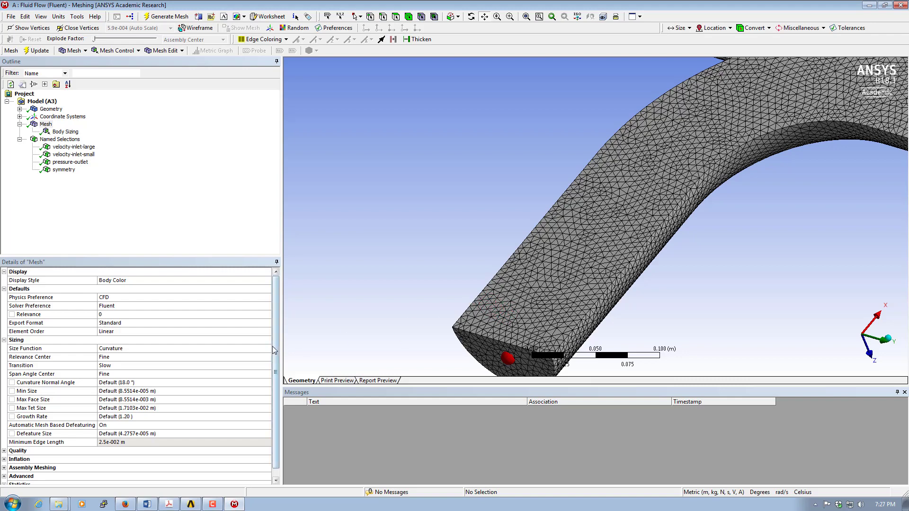
Set the mesh quality Smoothing option to High.
{"action": "left_click", "coordinate": [276, 481]}
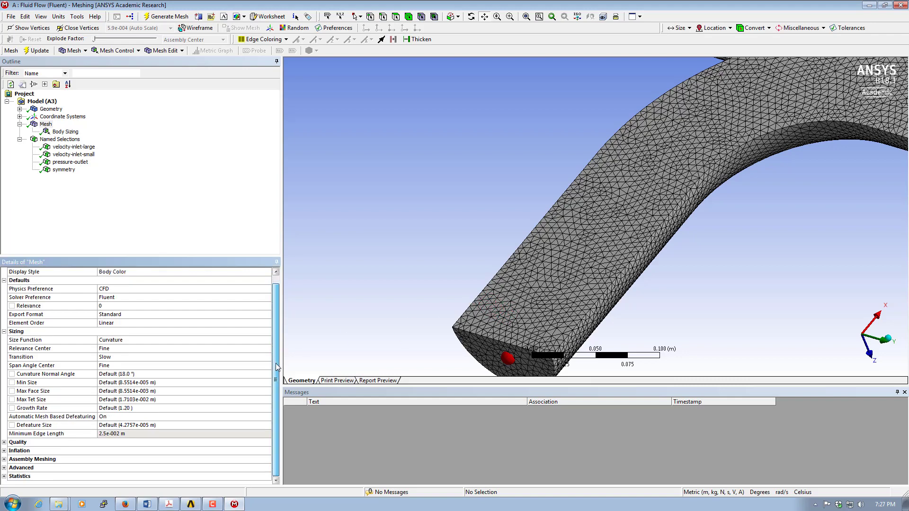
{"action": "left_click", "coordinate": [4, 442]}
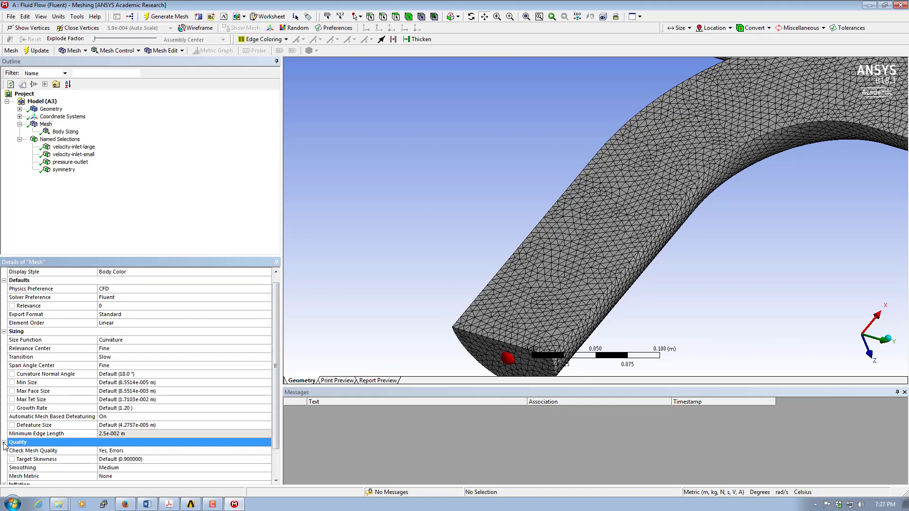
{"action": "left_click_drag", "start_coordinate": [276, 365], "coordinate": [276, 392]}
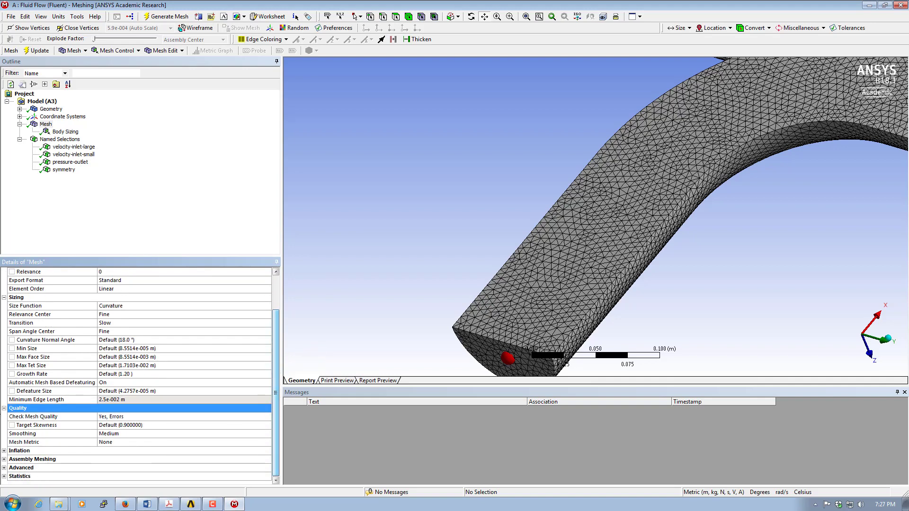
{"action": "left_click", "coordinate": [46, 124]}
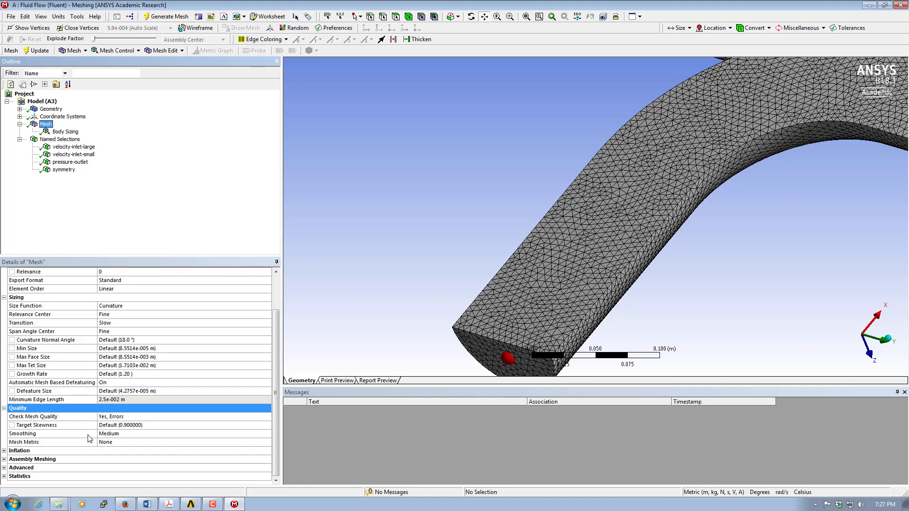
{"action": "left_click", "coordinate": [113, 435]}
{"action": "left_click", "coordinate": [267, 434]}
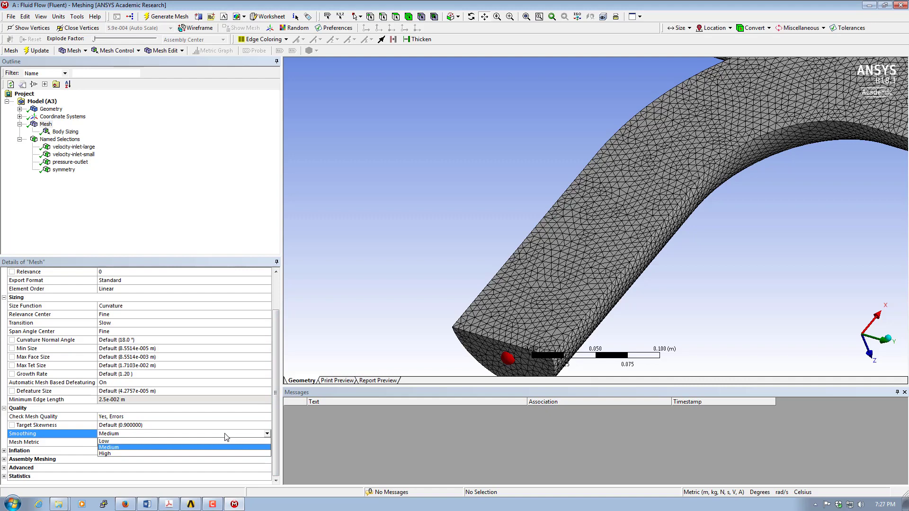
{"action": "left_click", "coordinate": [108, 454]}
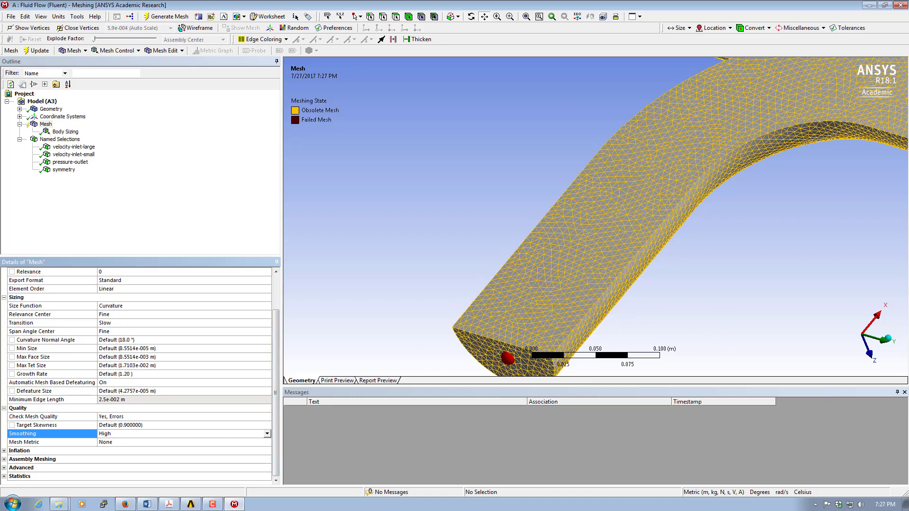
Set the mesh's Use Automatic Inflation option to Program Controlled.
{"action": "left_click", "coordinate": [4, 451]}
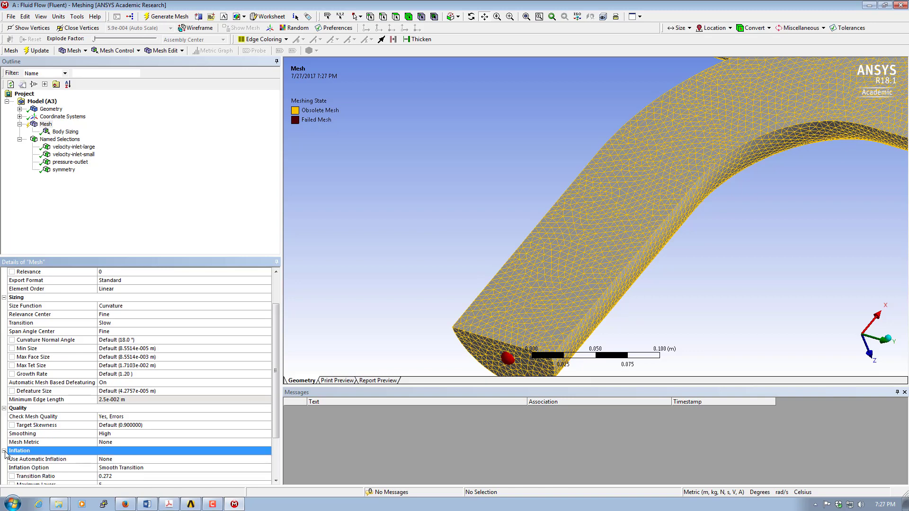
{"action": "left_click_drag", "start_coordinate": [277, 362], "coordinate": [283, 408]}
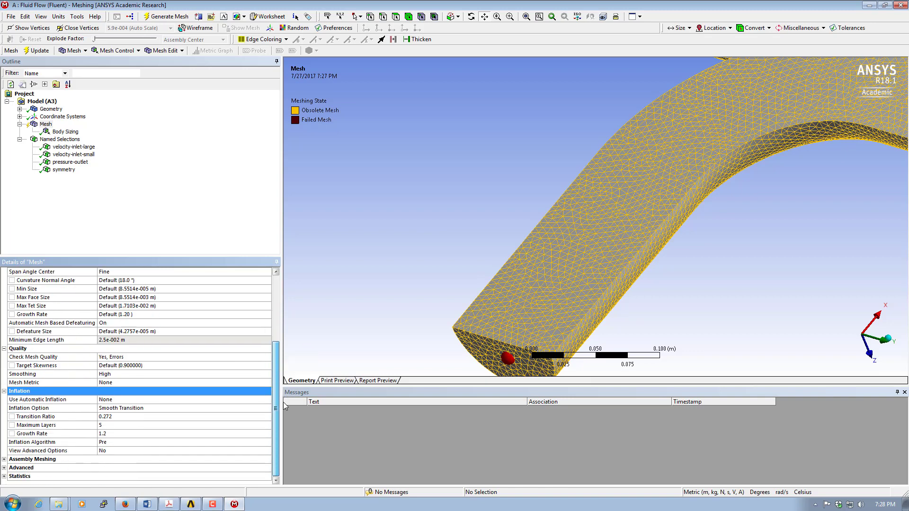
{"action": "left_click", "coordinate": [114, 401]}
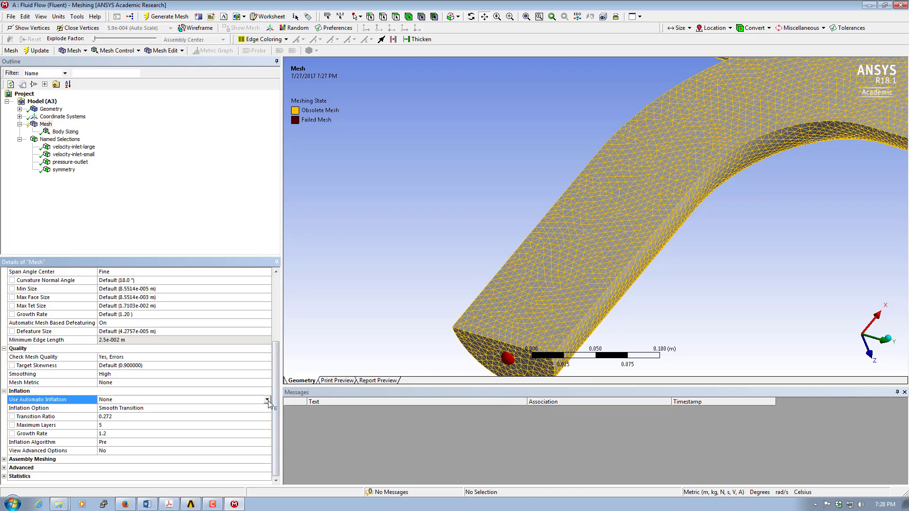
{"action": "left_click", "coordinate": [267, 400]}
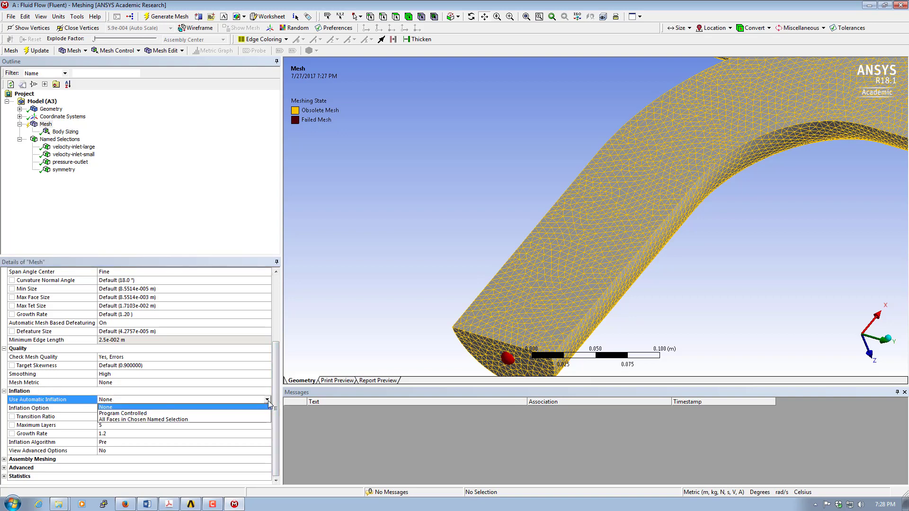
{"action": "left_click", "coordinate": [108, 414]}
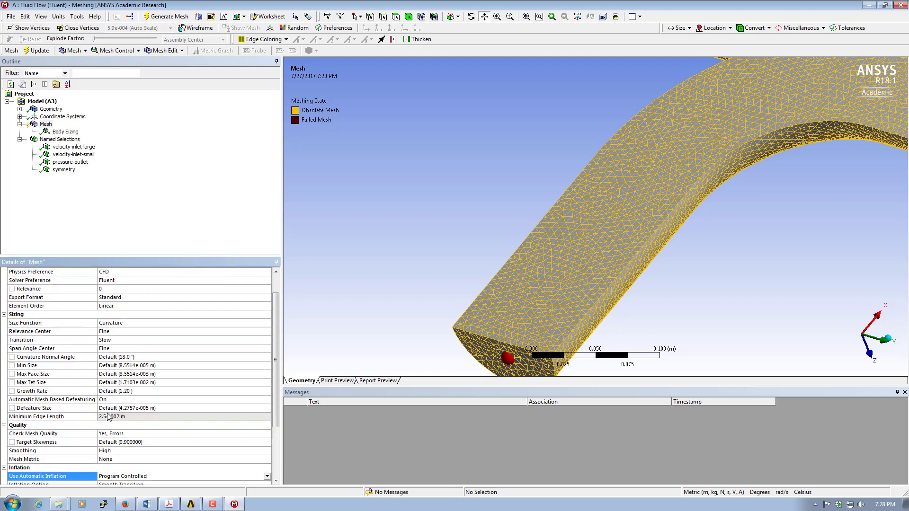
{"action": "scroll", "coordinate": [275, 403], "scroll_direction": "down", "scroll_amount": 3}
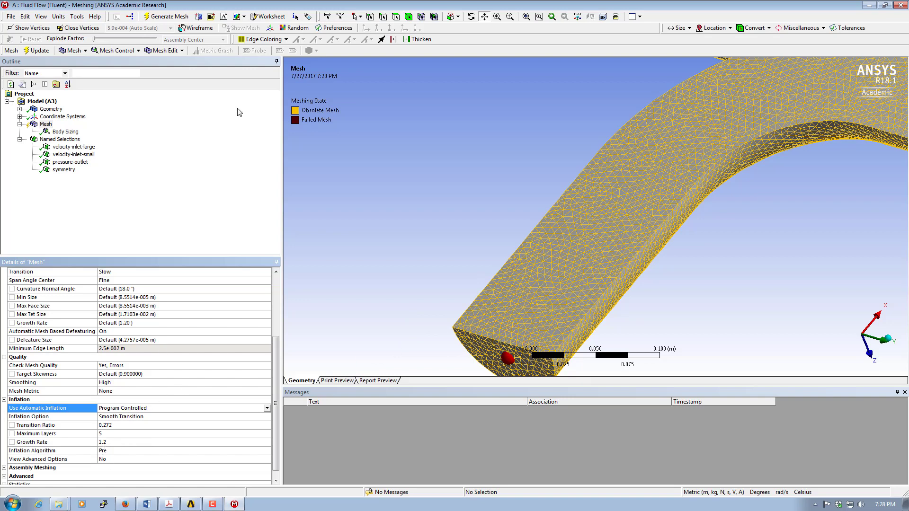
Regenerate the mesh with high smoothing and automatic inflation, display it and inspect the layers along the large pipe's wall.
{"action": "left_click", "coordinate": [165, 17]}
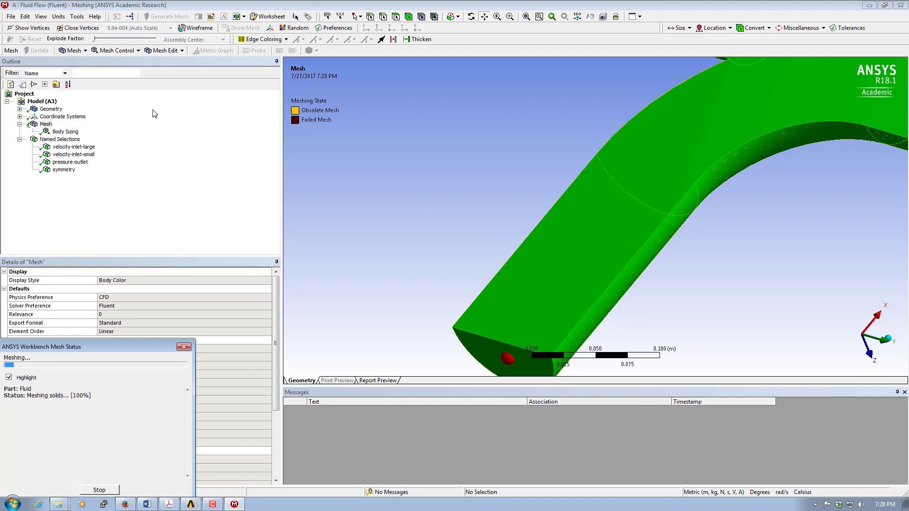
{"action": "left_click", "coordinate": [46, 125]}
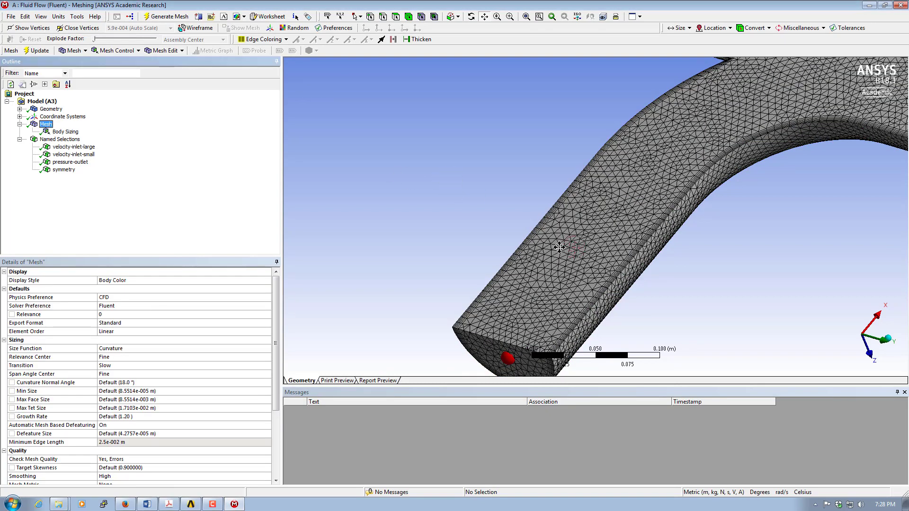
{"action": "left_click_drag", "start_coordinate": [574, 281], "coordinate": [514, 235]}
{"action": "scroll", "coordinate": [501, 312], "scroll_direction": "up", "scroll_amount": 3}
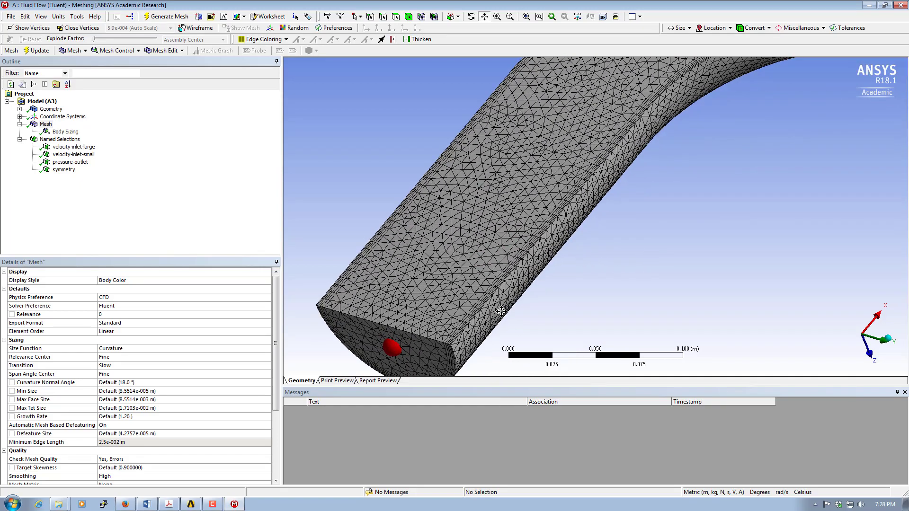
{"action": "scroll", "coordinate": [501, 312], "scroll_direction": "up", "scroll_amount": 4}
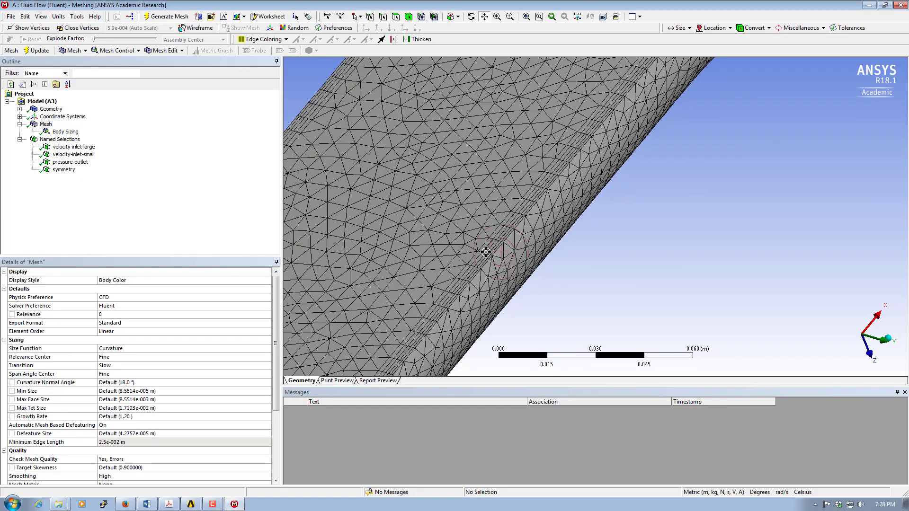
{"action": "scroll", "coordinate": [420, 324], "scroll_direction": "down", "scroll_amount": 4}
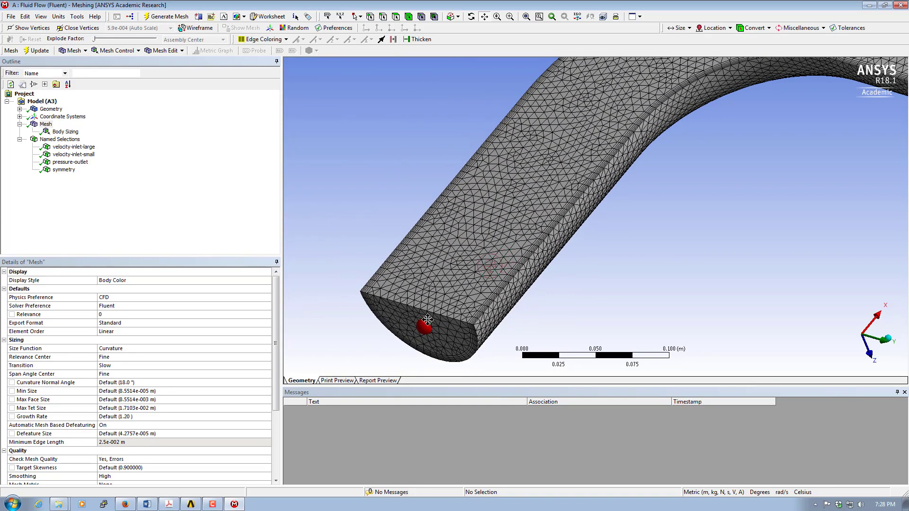
Compare the inflation settings with the layers at the large pipe's end face, ending with the whole elbow in view.
{"action": "left_click_drag", "start_coordinate": [277, 332], "coordinate": [277, 399]}
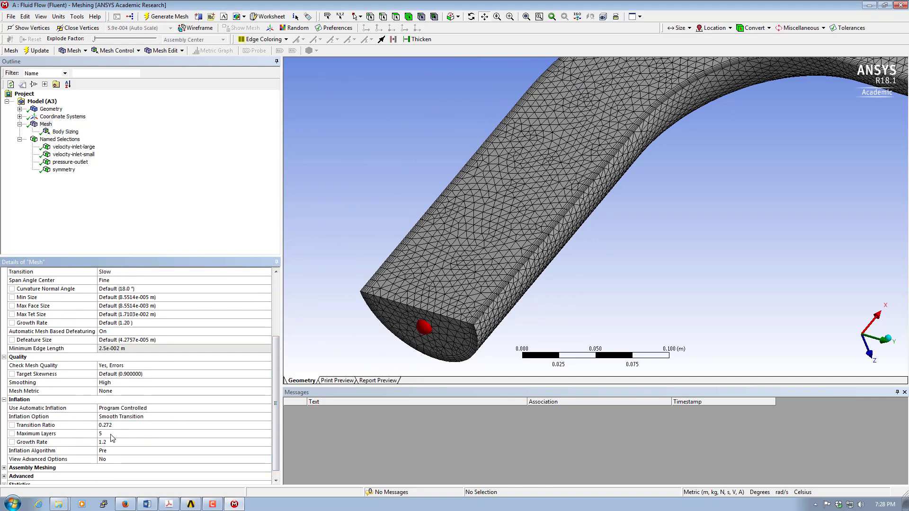
{"action": "right_click_drag", "start_coordinate": [456, 300], "coordinate": [502, 330]}
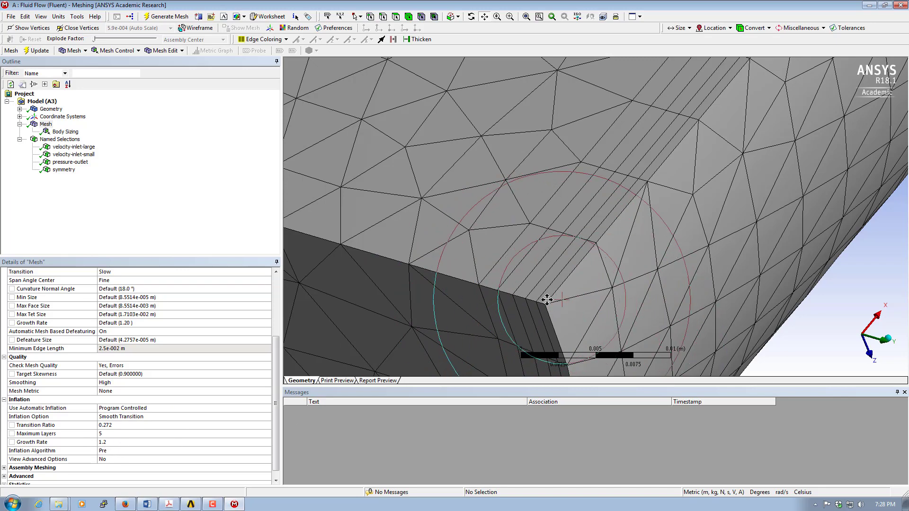
{"action": "scroll", "coordinate": [524, 300], "scroll_direction": "down", "scroll_amount": 5}
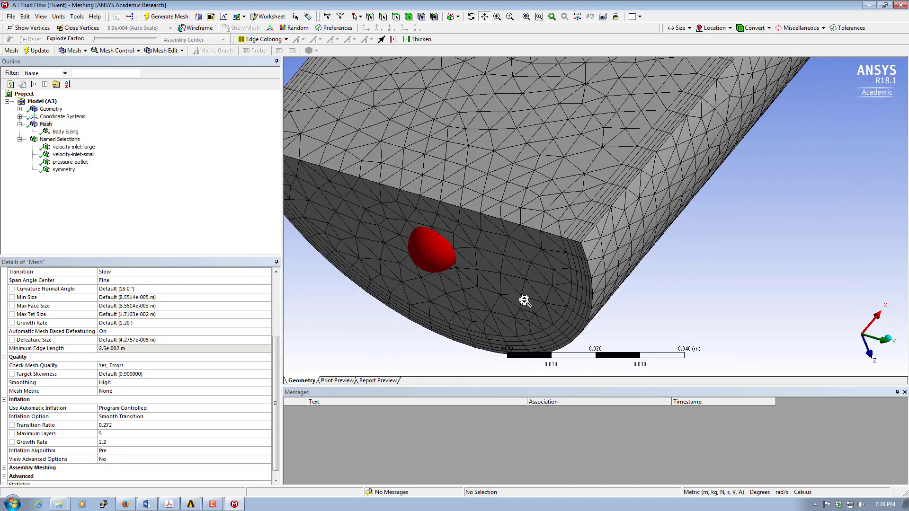
{"action": "scroll", "coordinate": [524, 301], "scroll_direction": "down", "scroll_amount": 8}
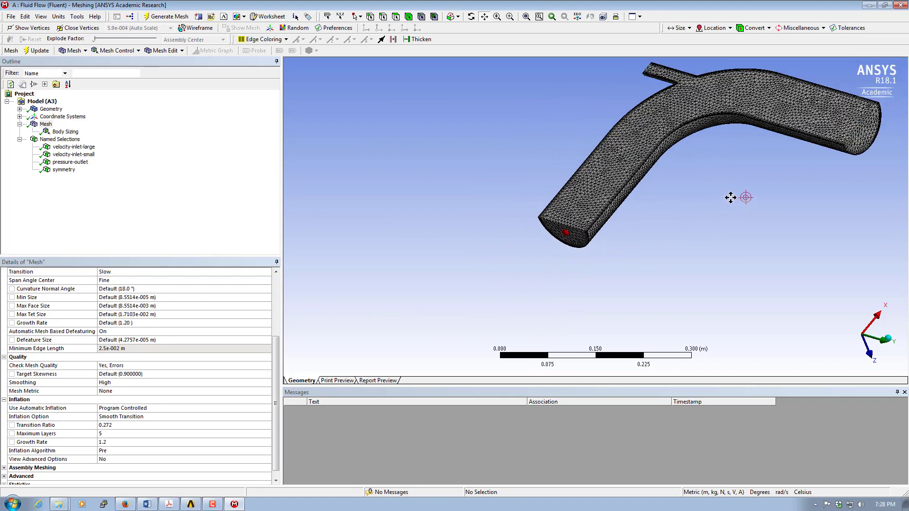
{"action": "left_click_drag", "start_coordinate": [730, 197], "coordinate": [576, 257]}
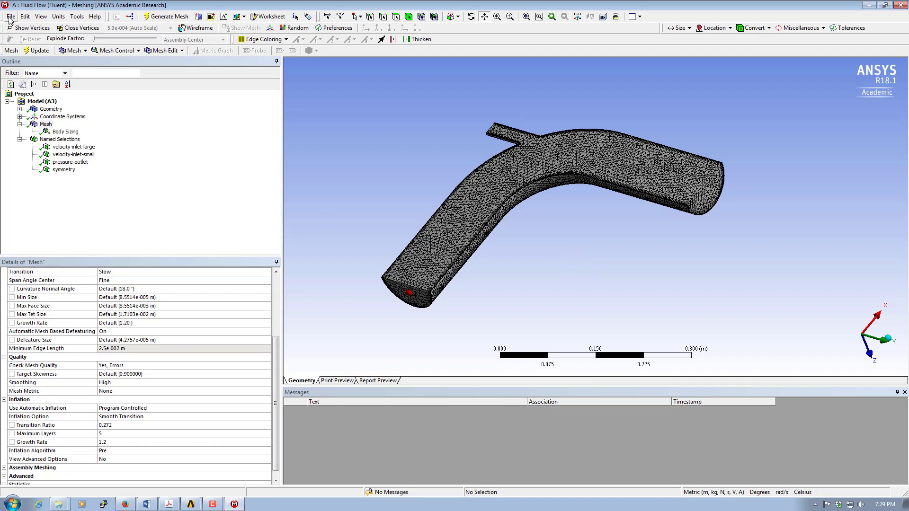
Update the mesh so it is translated for Fluent, and close the meshing application.
{"action": "left_click", "coordinate": [38, 51]}
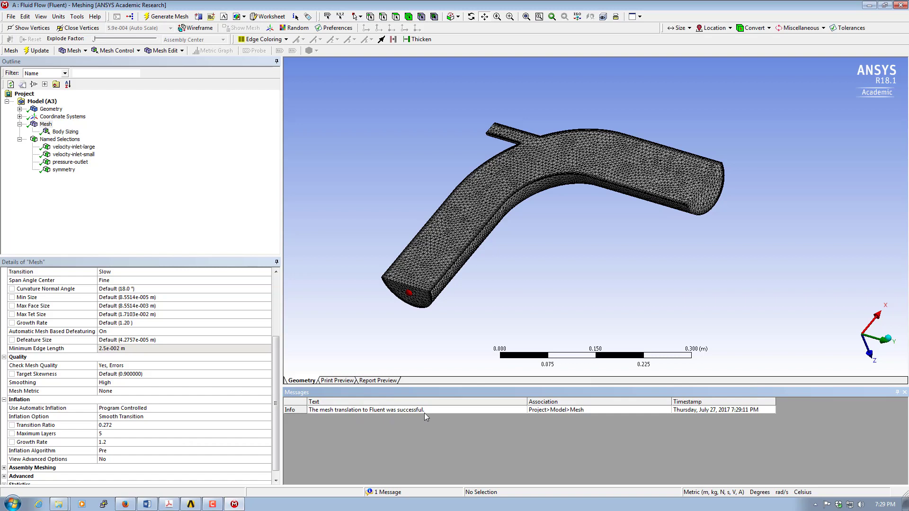
{"action": "left_click", "coordinate": [10, 16]}
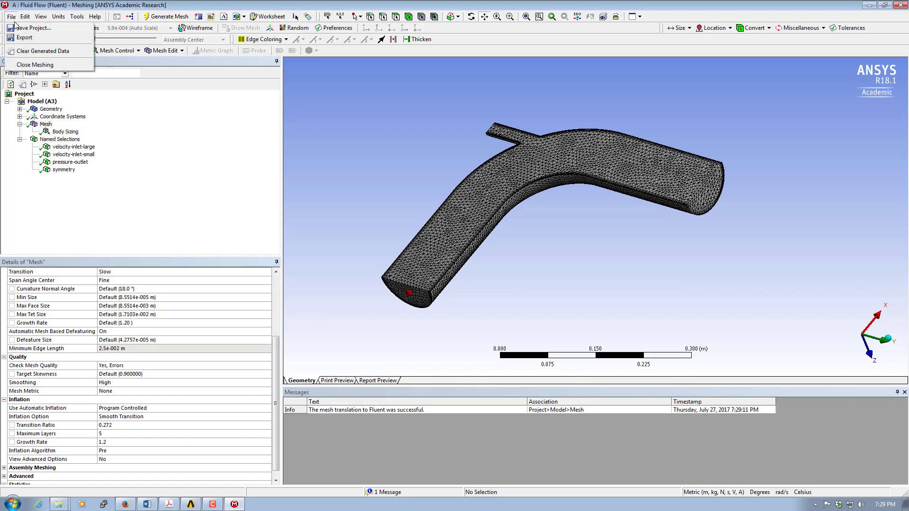
{"action": "left_click", "coordinate": [37, 66]}
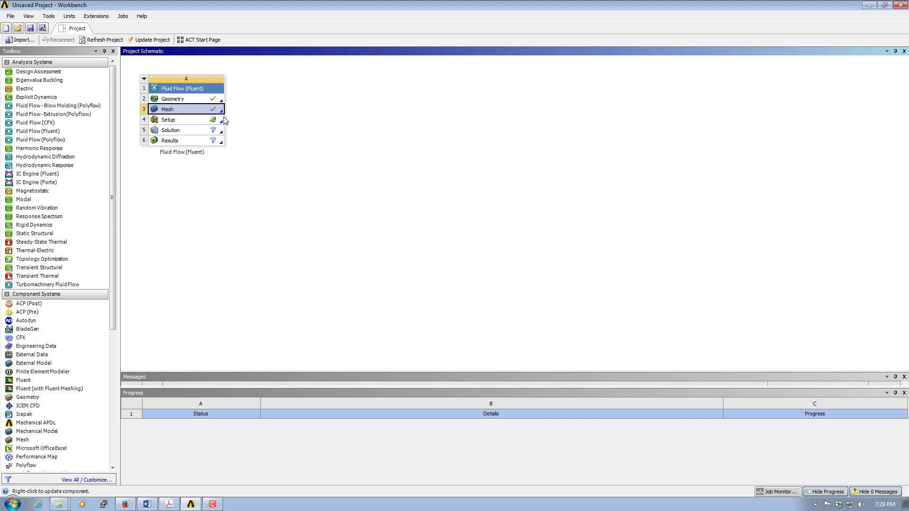
Save the Workbench project as elbow-2 in the ANSYS 2 folder inside elbow-workbench, reusing the folder path copied from the file explorer.
{"action": "left_click", "coordinate": [10, 16]}
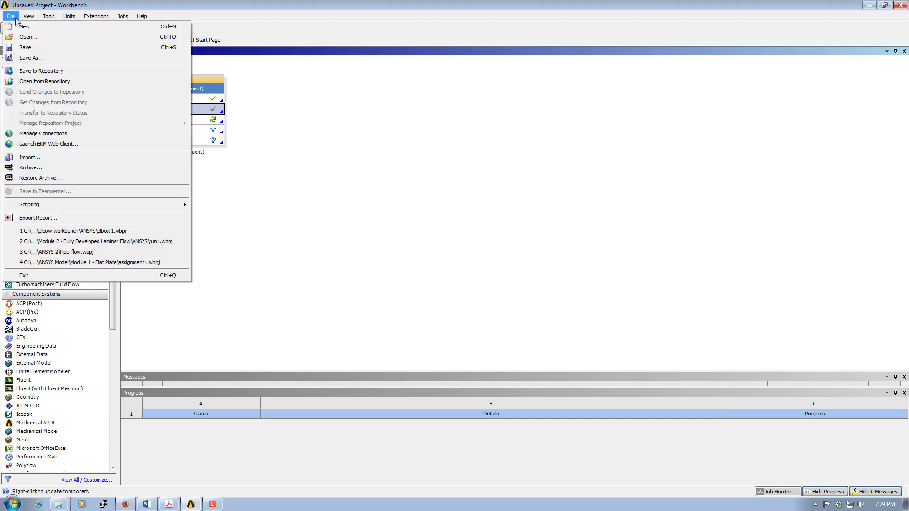
{"action": "left_click", "coordinate": [36, 59]}
{"action": "mouse_move", "coordinate": [62, 504]}
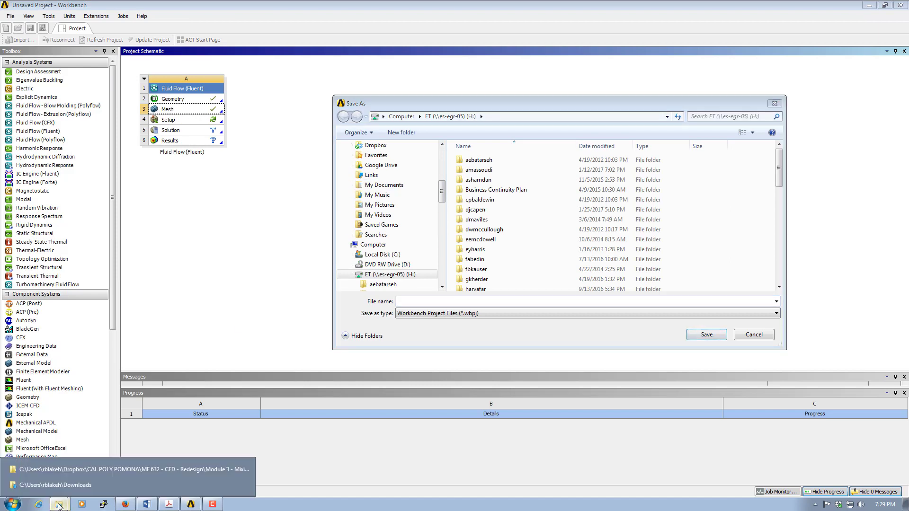
{"action": "left_click", "coordinate": [71, 469]}
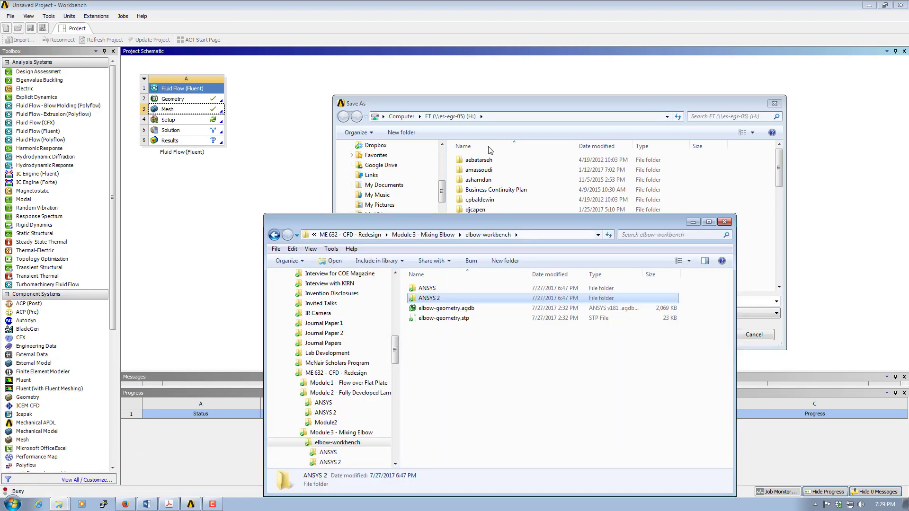
{"action": "double_click", "coordinate": [452, 298]}
{"action": "left_click", "coordinate": [577, 237]}
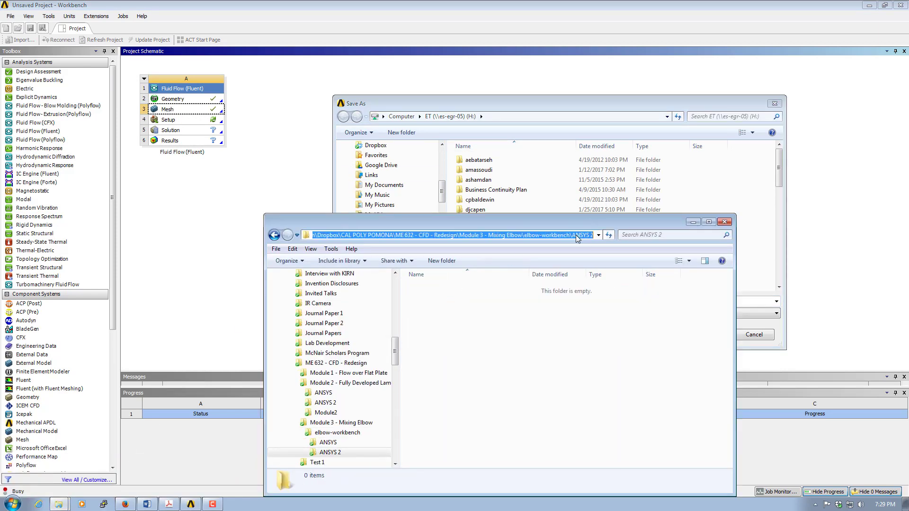
{"action": "left_click", "coordinate": [622, 103]}
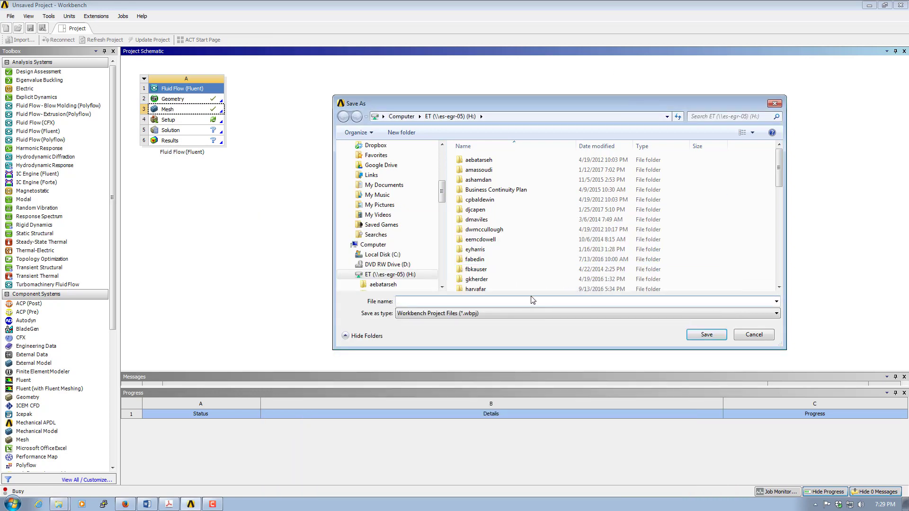
{"action": "key", "text": "ctrl+v"}
{"action": "key", "text": "Return"}
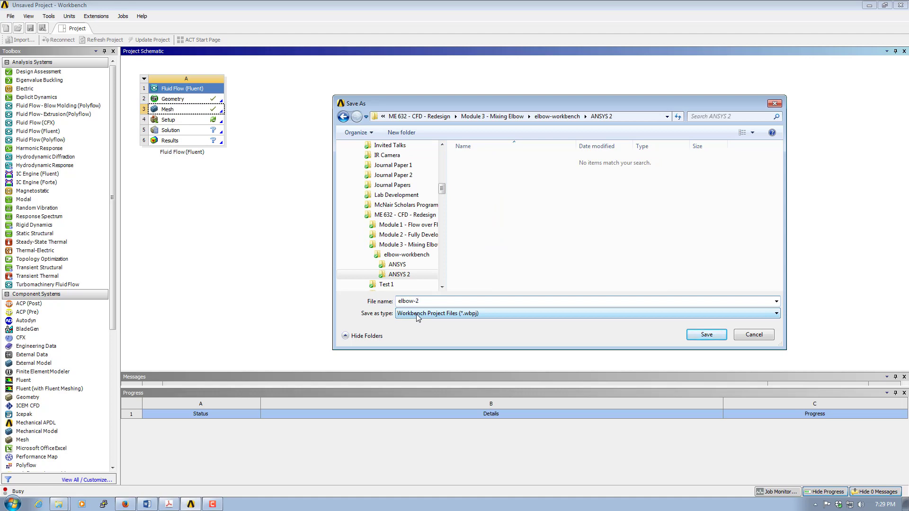
{"action": "key", "text": "Return"}
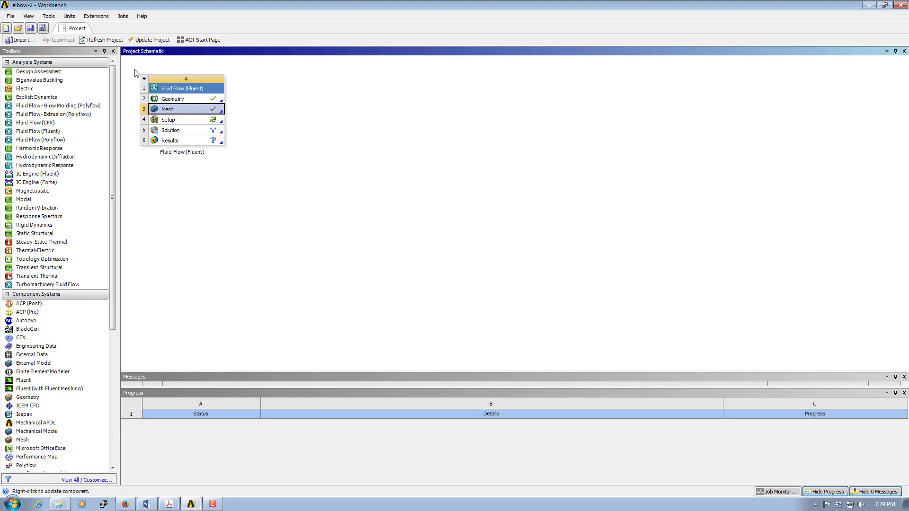
Show the project's Files list and lower its upper border to give the project schematic more room.
{"action": "left_click", "coordinate": [29, 16]}
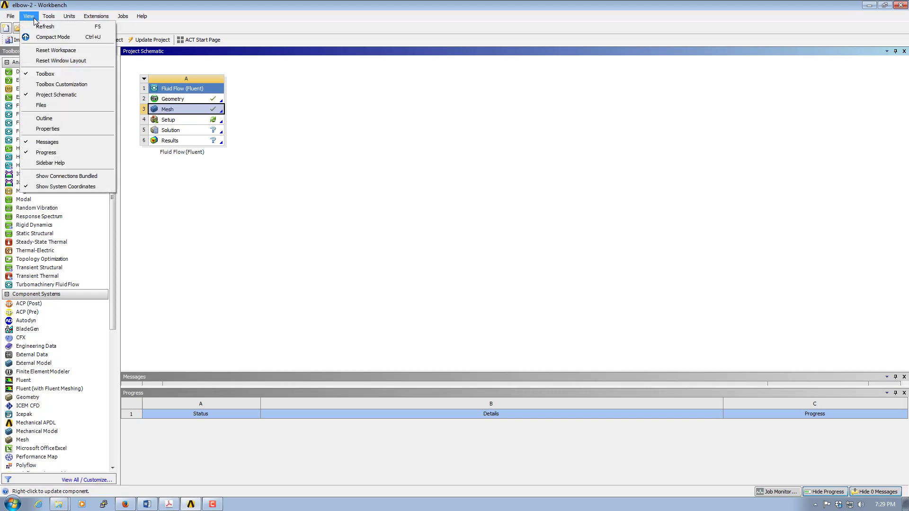
{"action": "left_click", "coordinate": [66, 106]}
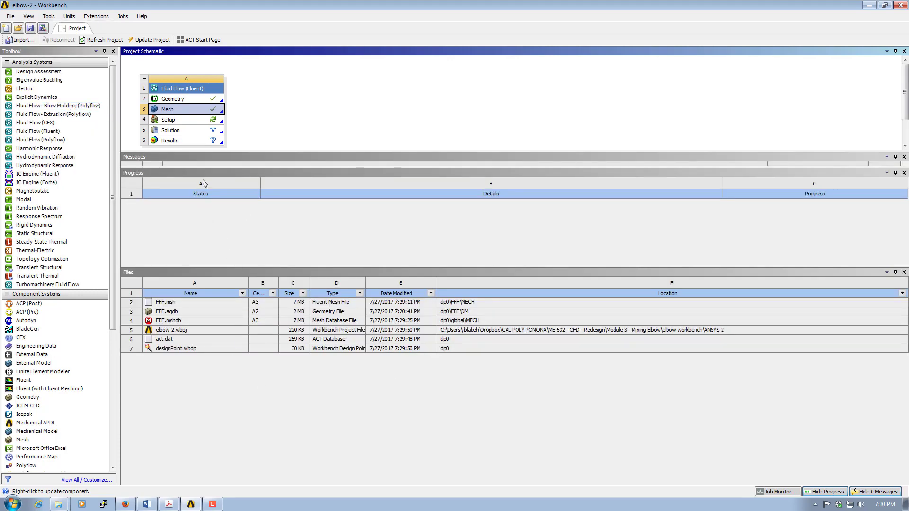
{"action": "left_click_drag", "start_coordinate": [232, 266], "coordinate": [227, 327]}
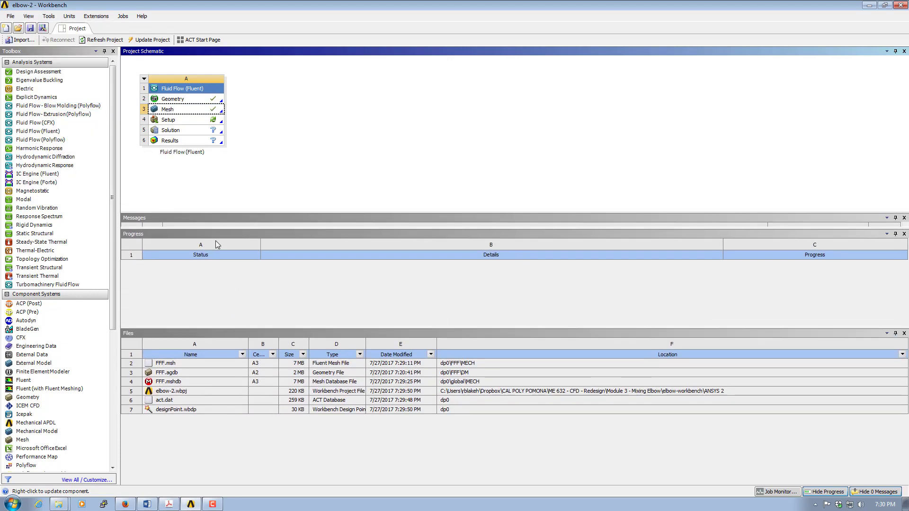
Enlarge the Messages pane by lowering its border with the Progress pane and raising its border with the project schematic.
{"action": "left_click_drag", "start_coordinate": [217, 229], "coordinate": [224, 269]}
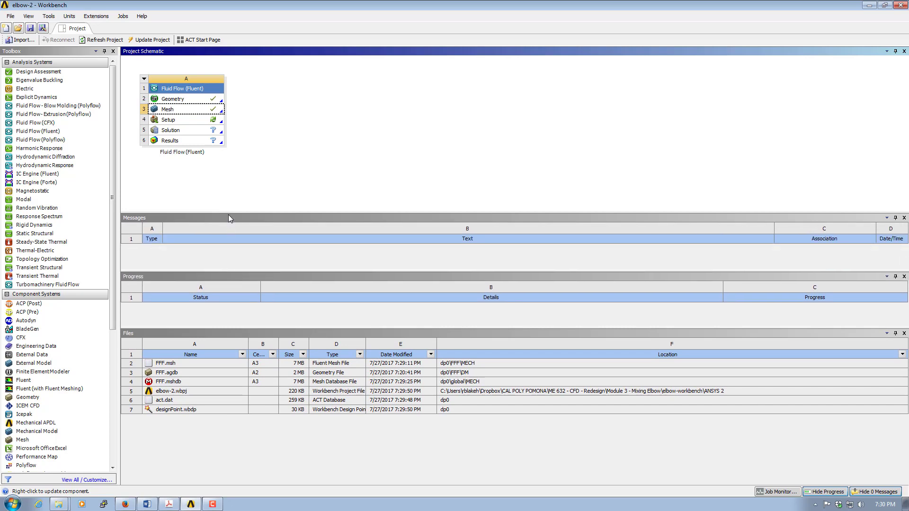
{"action": "left_click_drag", "start_coordinate": [228, 211], "coordinate": [229, 201]}
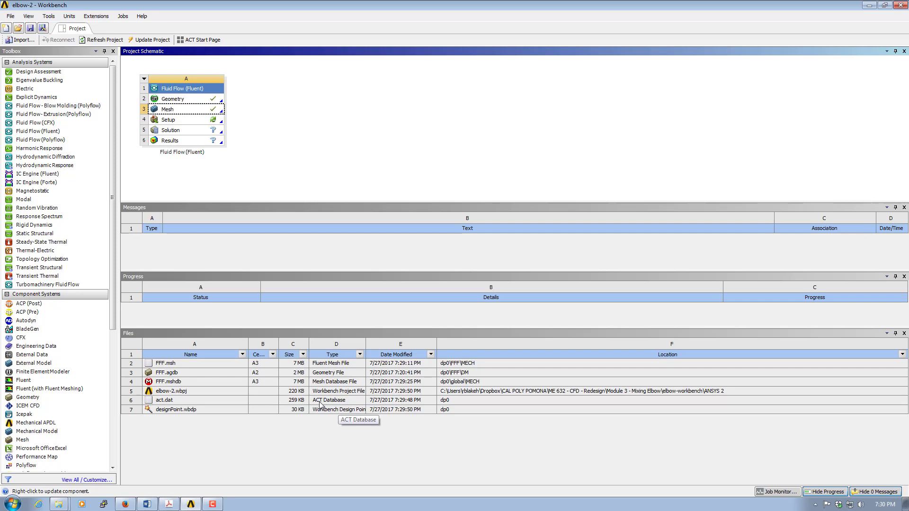
Browse the saved project's elbow-2_files folder down through dp0 and FFF to the DM geometry folder, and return to Workbench.
{"action": "left_click", "coordinate": [59, 505]}
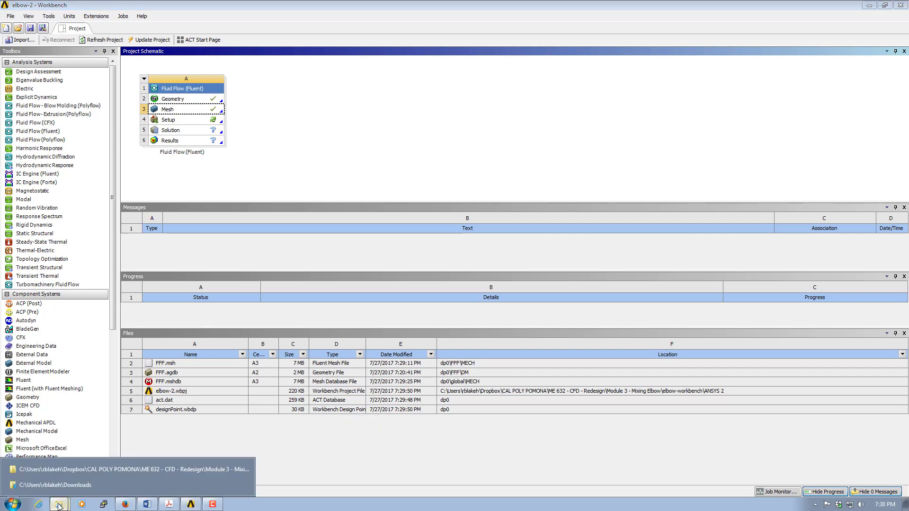
{"action": "left_click", "coordinate": [103, 470]}
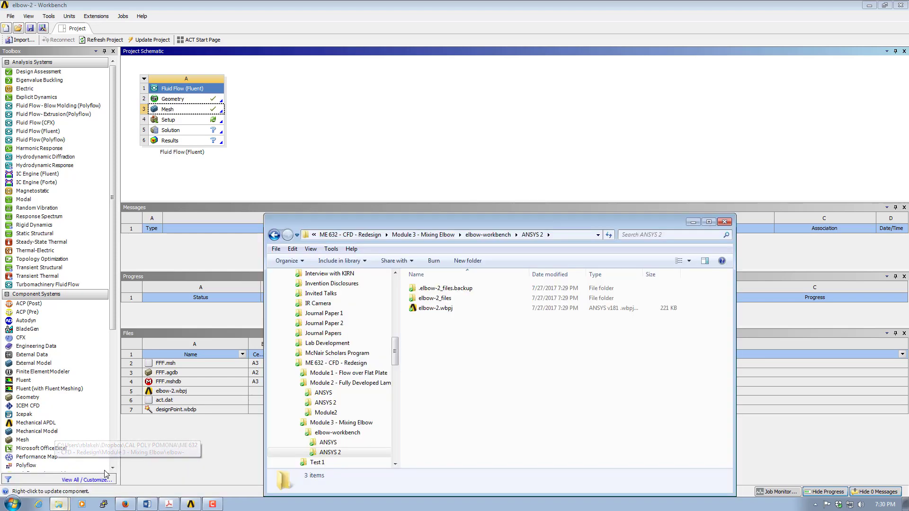
{"action": "double_click", "coordinate": [445, 298]}
{"action": "double_click", "coordinate": [462, 288]}
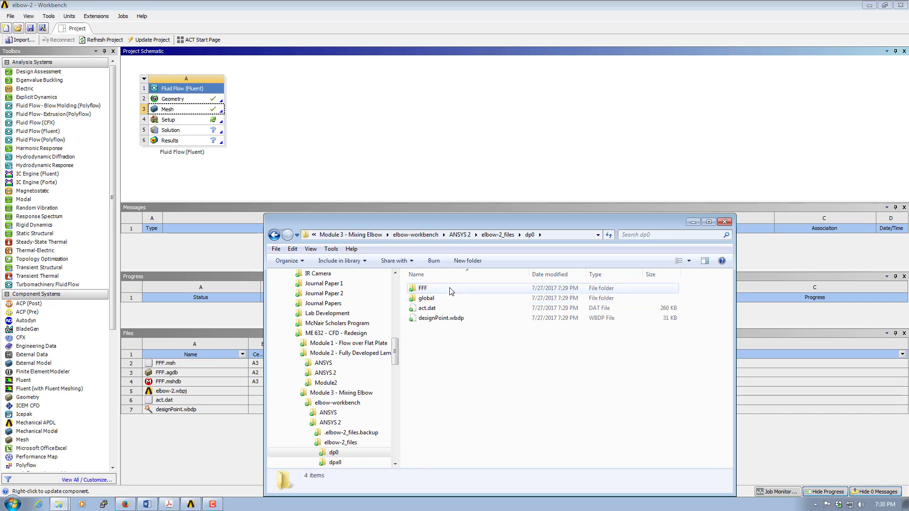
{"action": "double_click", "coordinate": [462, 287]}
{"action": "left_click_drag", "start_coordinate": [550, 223], "coordinate": [617, 246]}
{"action": "left_click", "coordinate": [515, 310]}
{"action": "double_click", "coordinate": [517, 311]}
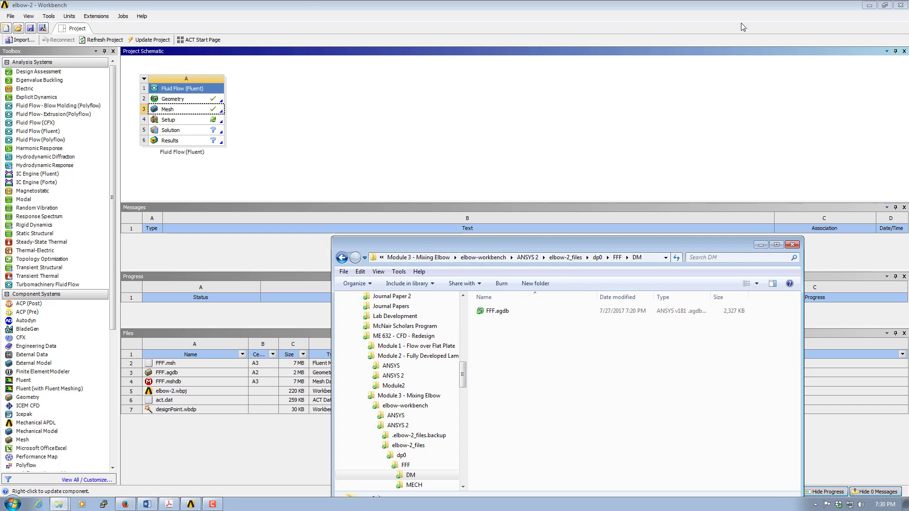
{"action": "left_click", "coordinate": [672, 5]}
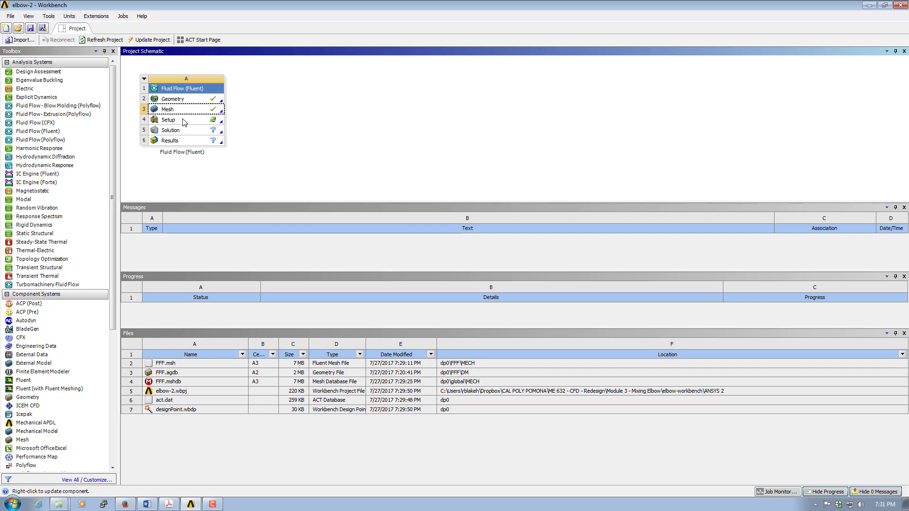
Launch Fluent from the system's Setup cell with double precision and parallel processing on 8 local processes, and maximize its window.
{"action": "double_click", "coordinate": [156, 123]}
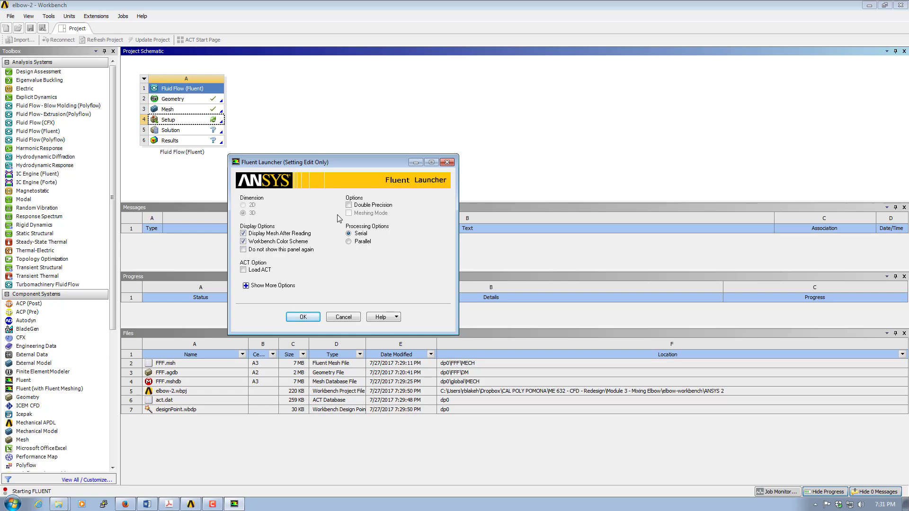
{"action": "left_click", "coordinate": [349, 205]}
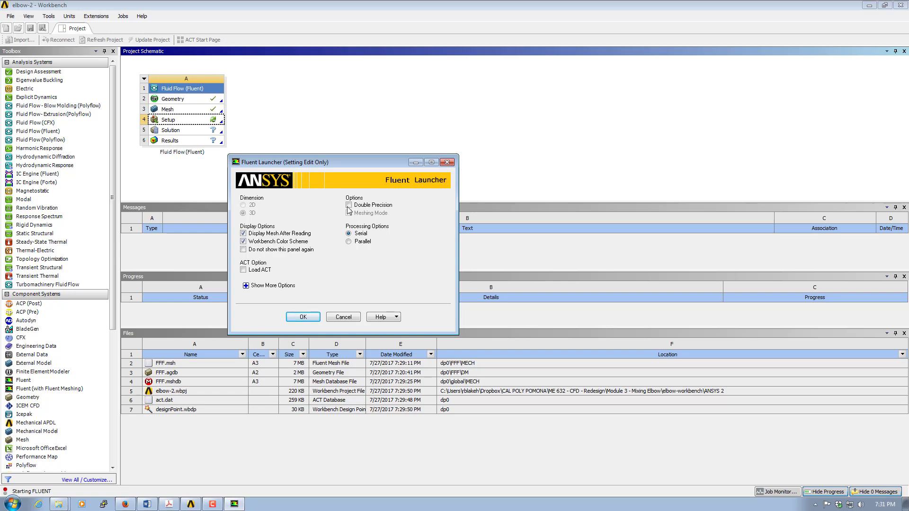
{"action": "left_click", "coordinate": [349, 242]}
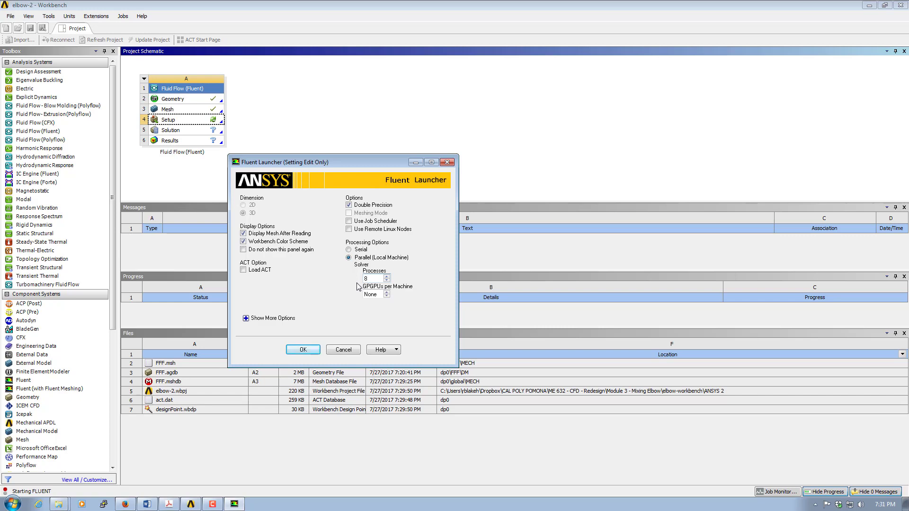
{"action": "left_click", "coordinate": [304, 351]}
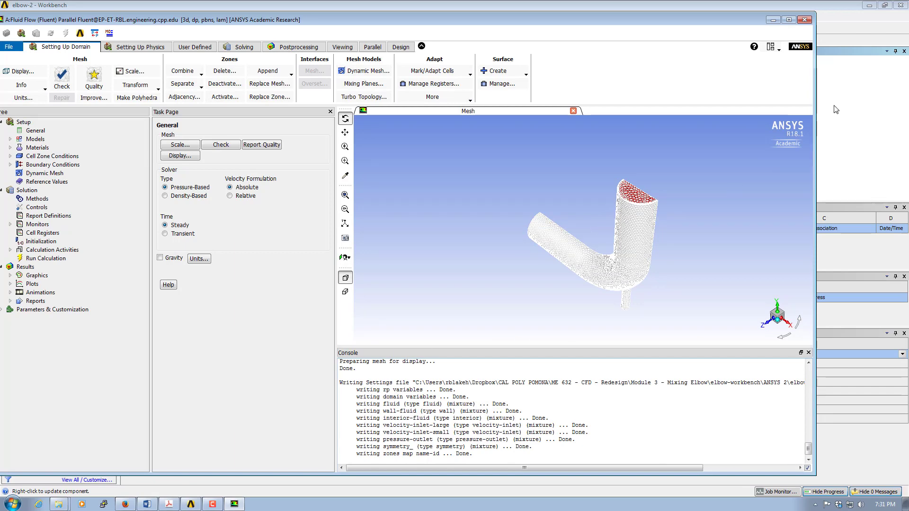
{"action": "left_click", "coordinate": [788, 19]}
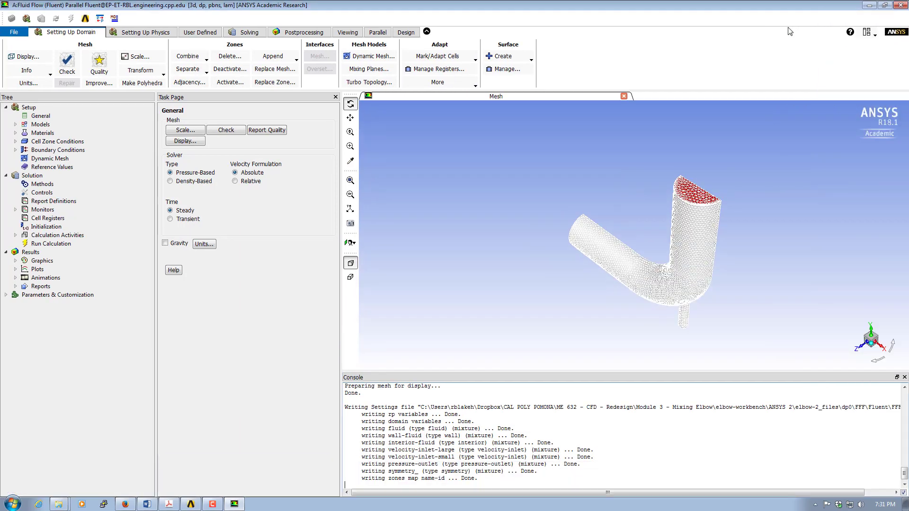
Examine the elbow mesh on the symmetry plane and the inflation layers at the large pipe's end face, ending with the whole elbow in view.
{"action": "left_click_drag", "start_coordinate": [563, 221], "coordinate": [487, 192]}
{"action": "right_click", "coordinate": [502, 184]}
{"action": "left_click", "coordinate": [559, 232]}
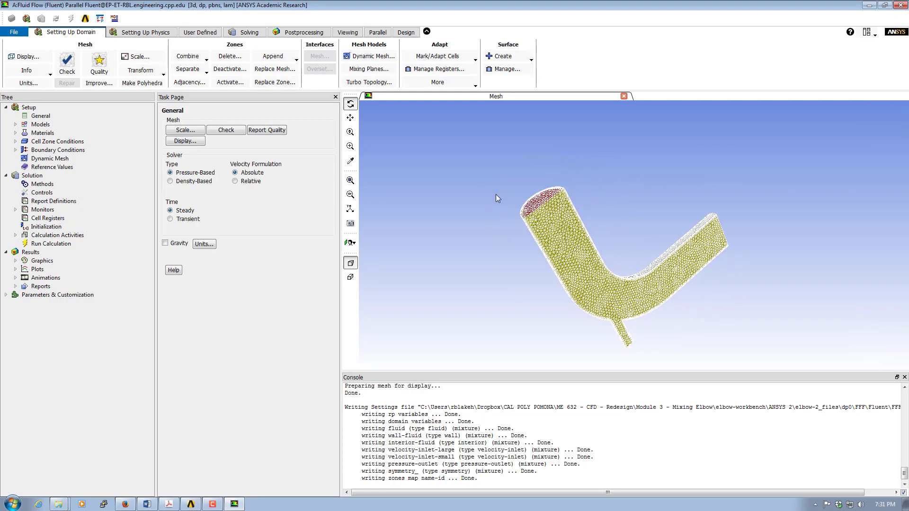
{"action": "middle_click_drag", "start_coordinate": [495, 194], "coordinate": [587, 251]}
{"action": "scroll", "coordinate": [709, 291], "scroll_direction": "down", "scroll_amount": 6}
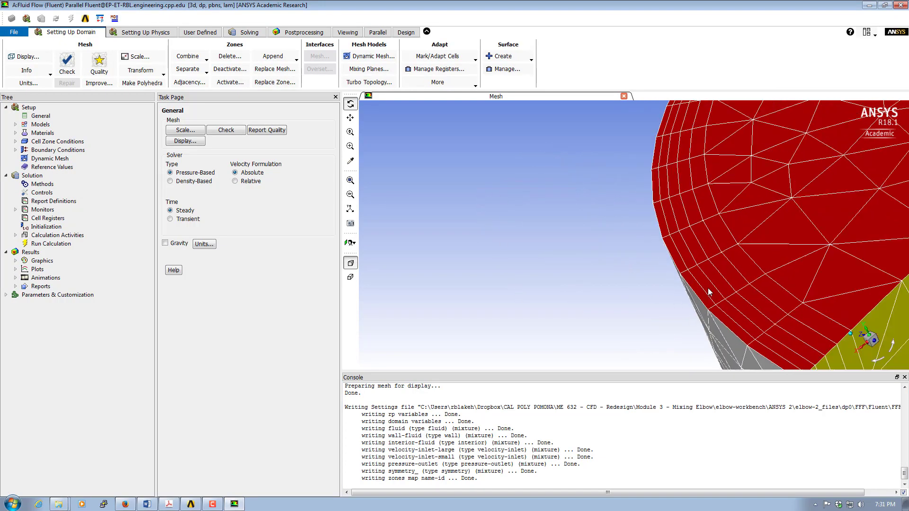
{"action": "left_click_drag", "start_coordinate": [787, 293], "coordinate": [697, 277]}
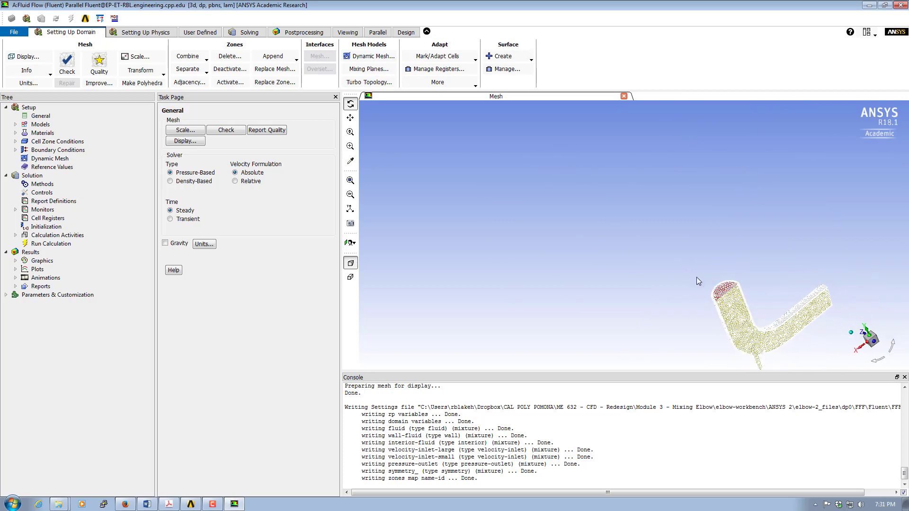
{"action": "left_click", "coordinate": [350, 118]}
{"action": "left_click_drag", "start_coordinate": [588, 291], "coordinate": [452, 211]}
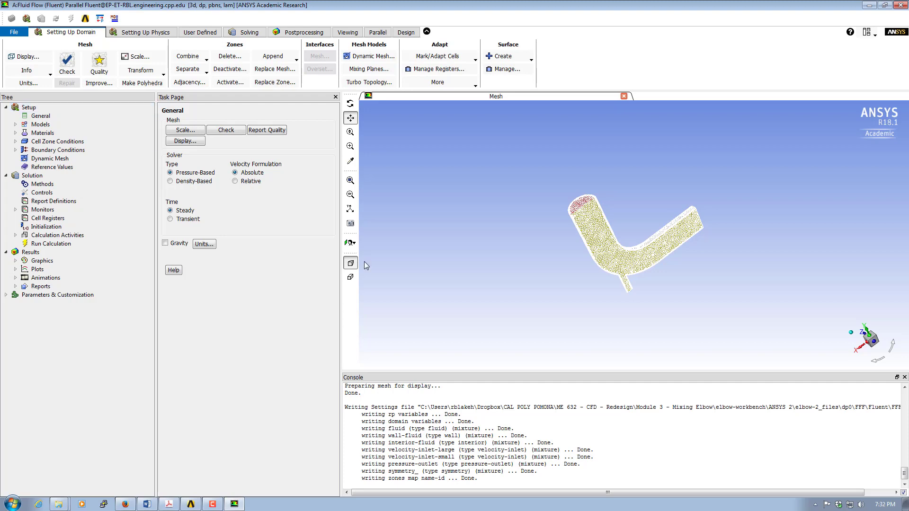
{"action": "left_click_drag", "start_coordinate": [665, 272], "coordinate": [622, 260]}
{"action": "scroll", "coordinate": [623, 264], "scroll_direction": "up", "scroll_amount": 2}
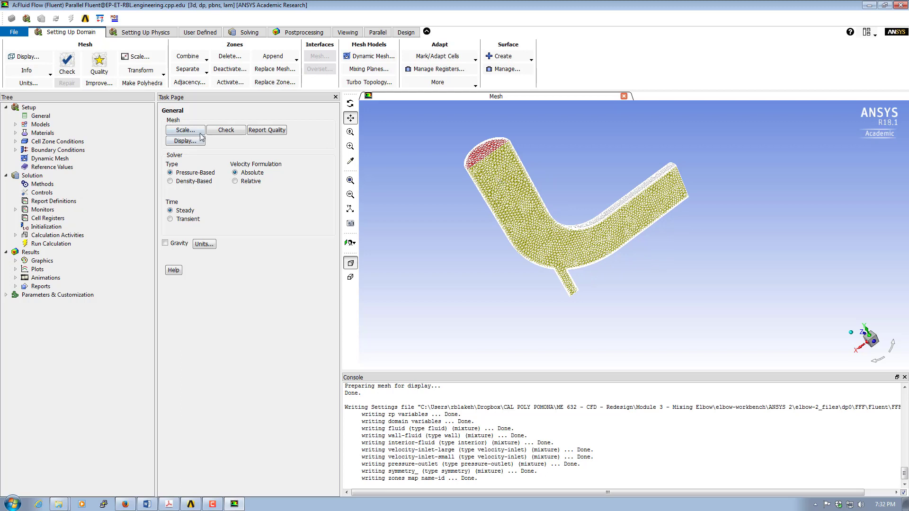
Run the mesh check and report the mesh quality, reviewing the minimum orthogonal quality and maximum aspect ratio in the console.
{"action": "left_click", "coordinate": [225, 130]}
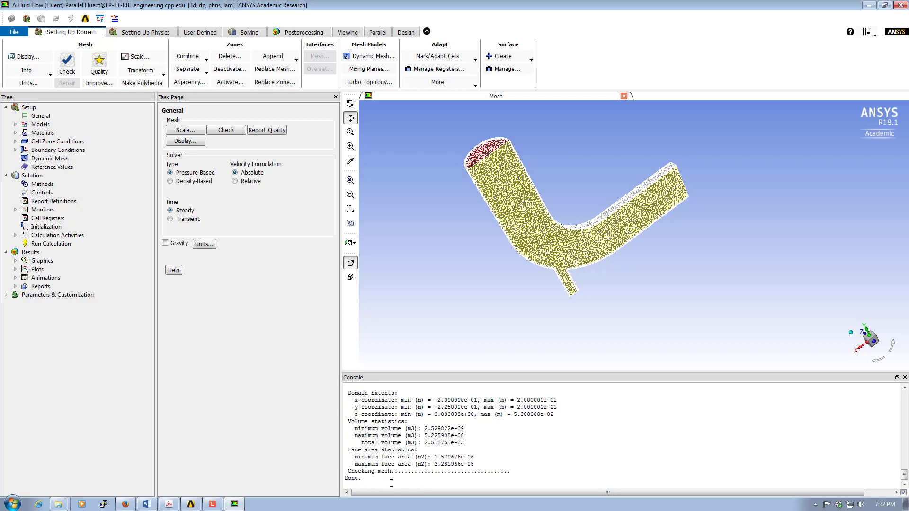
{"action": "left_click", "coordinate": [271, 134]}
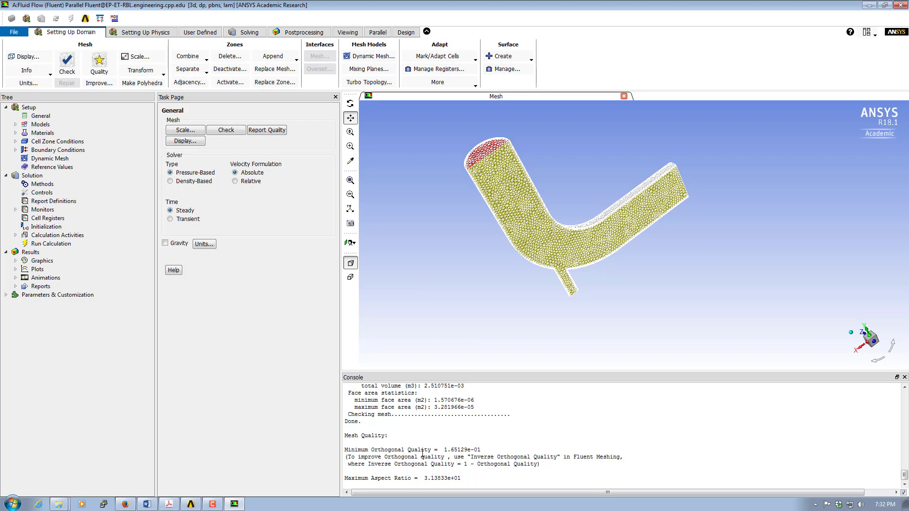
{"action": "left_click_drag", "start_coordinate": [345, 450], "coordinate": [488, 450]}
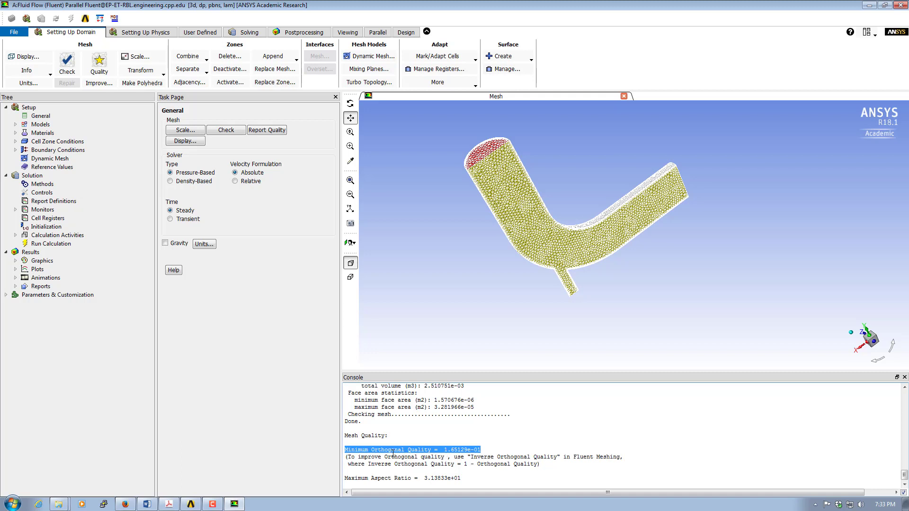
{"action": "left_click", "coordinate": [479, 449]}
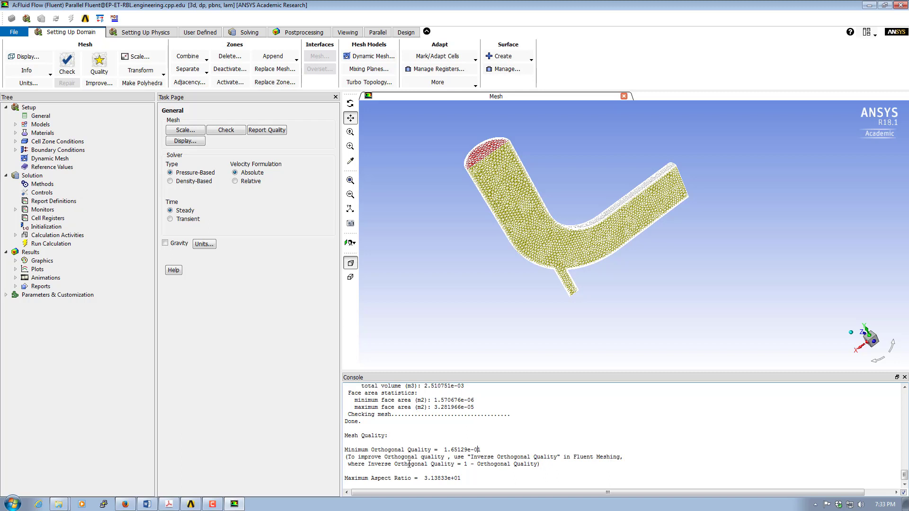
{"action": "scroll", "coordinate": [455, 461], "scroll_direction": "down", "scroll_amount": 1}
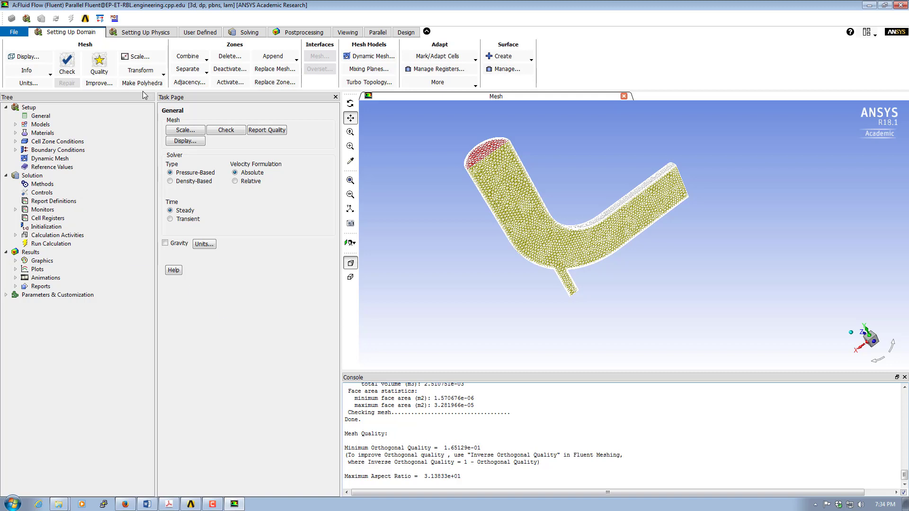
Review the domain extents in the mesh scaling settings, and set the length unit to mm.
{"action": "left_click", "coordinate": [137, 57]}
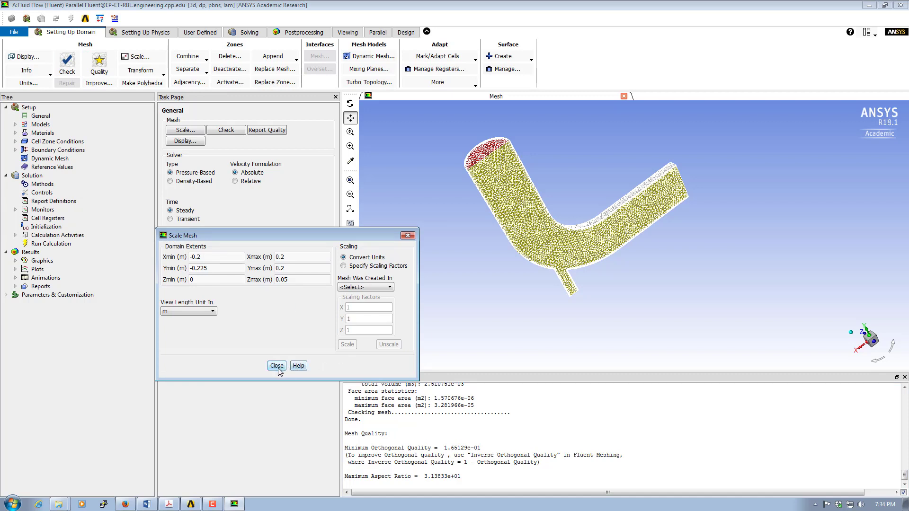
{"action": "left_click", "coordinate": [276, 365]}
{"action": "left_click", "coordinate": [29, 83]}
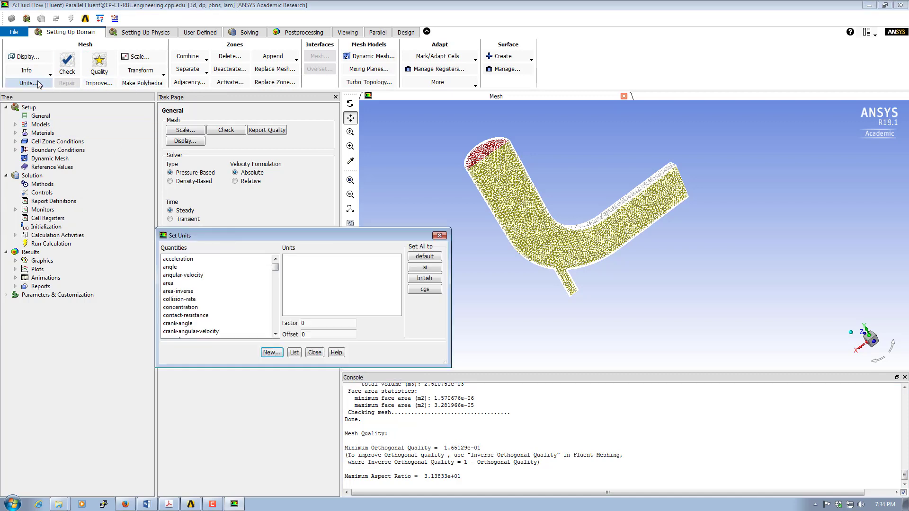
{"action": "left_click_drag", "start_coordinate": [275, 263], "coordinate": [276, 287]}
{"action": "left_click", "coordinate": [171, 267]}
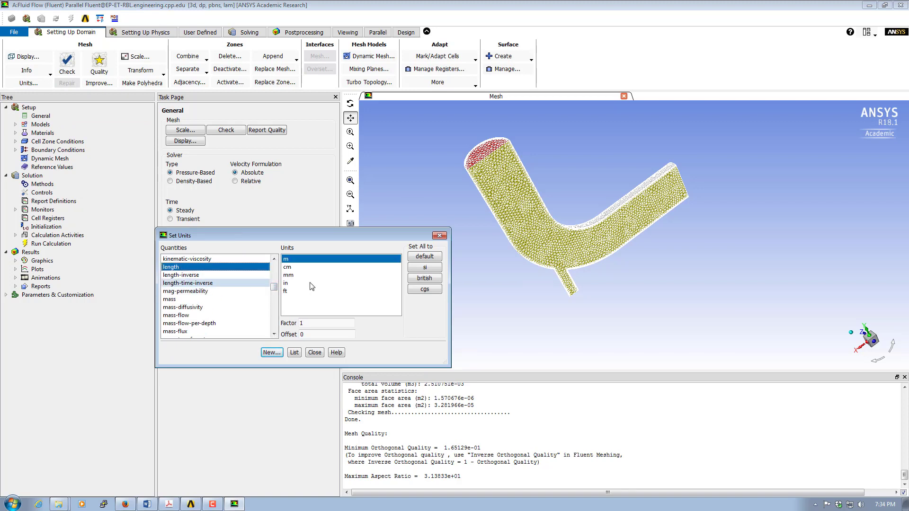
{"action": "left_click", "coordinate": [291, 275]}
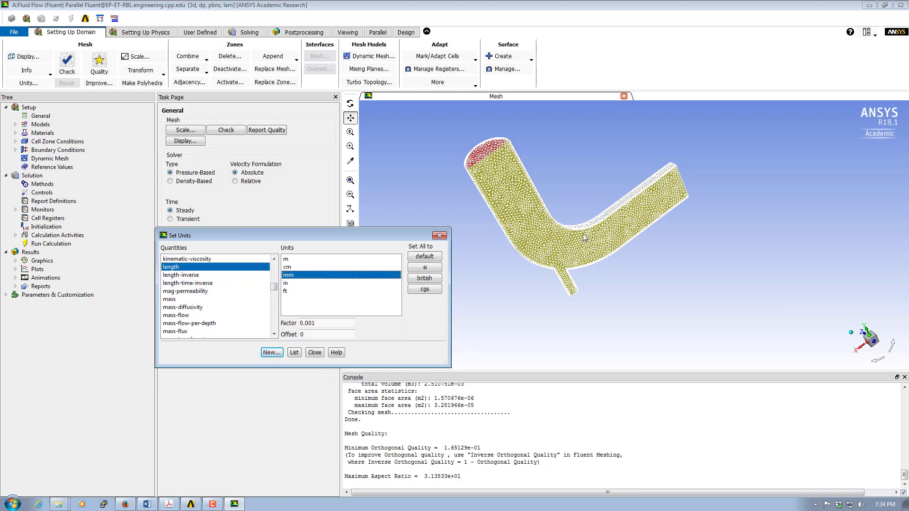
{"action": "left_click", "coordinate": [315, 353]}
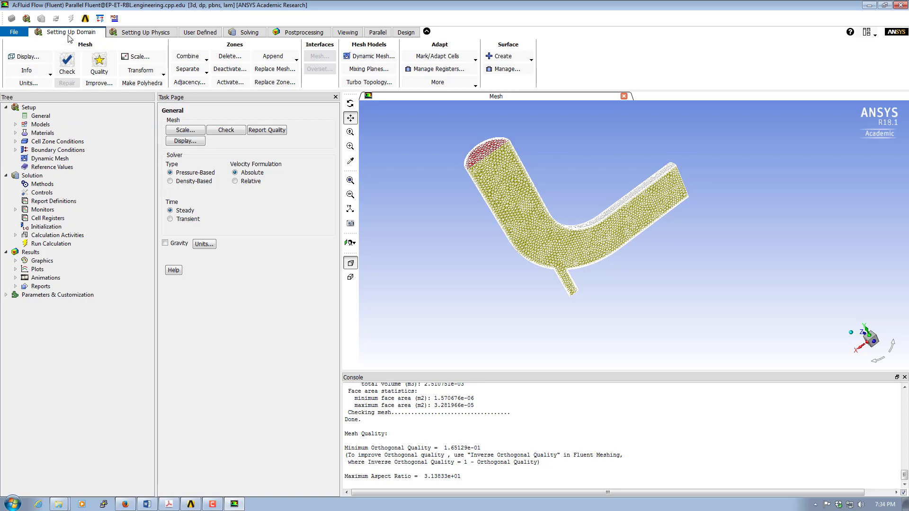
Enable the energy equation in the physics models.
{"action": "left_click", "coordinate": [141, 32]}
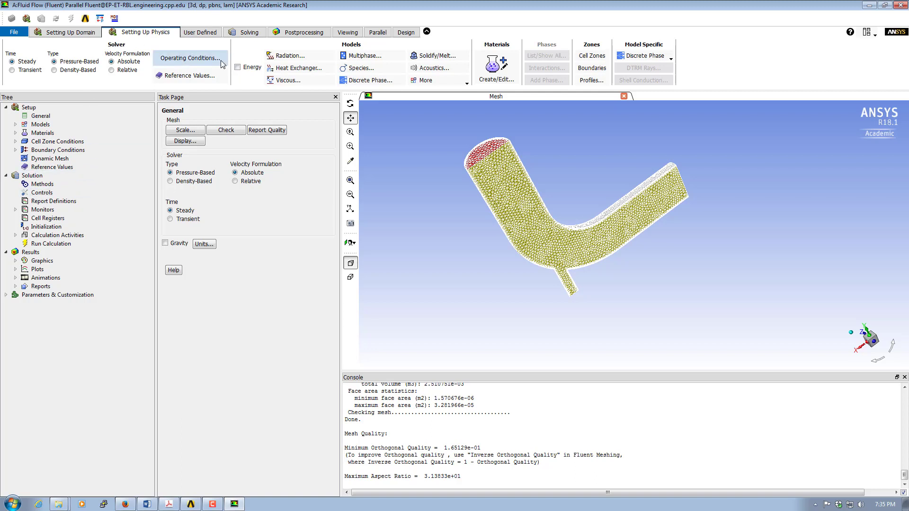
{"action": "double_click", "coordinate": [40, 124]}
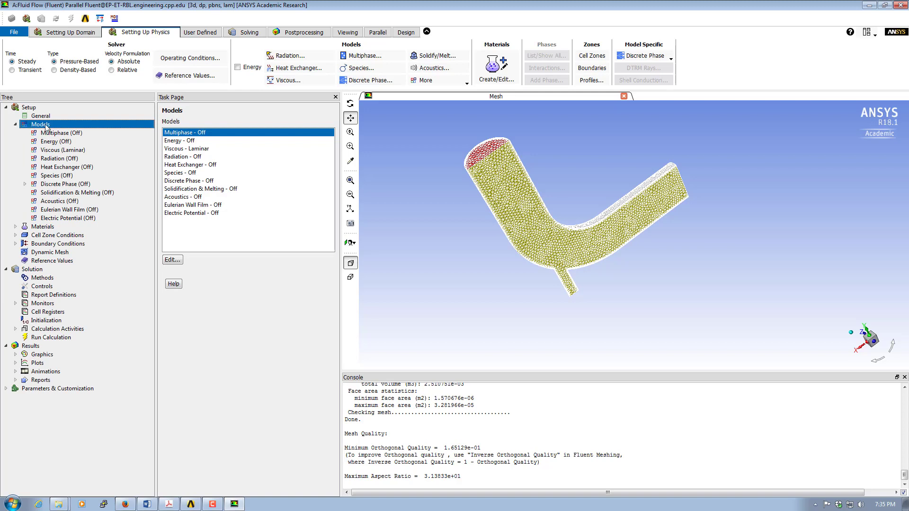
{"action": "double_click", "coordinate": [179, 141]}
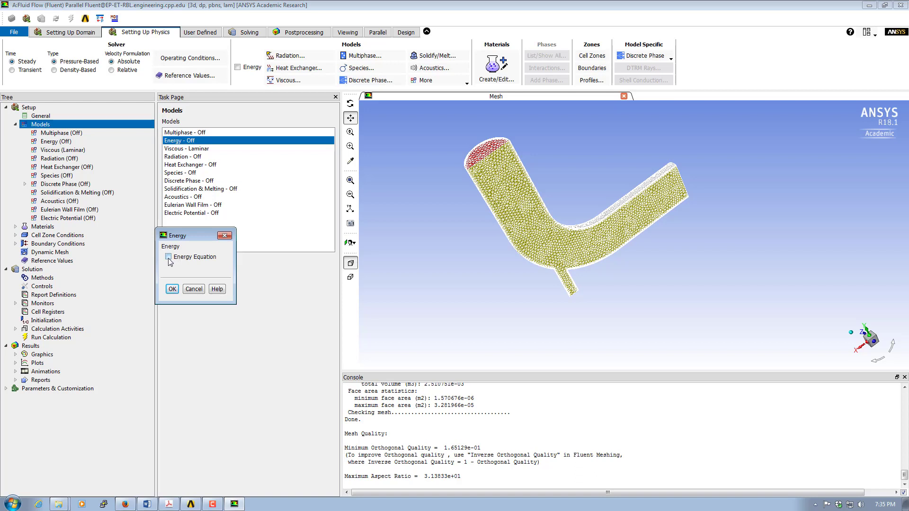
{"action": "left_click", "coordinate": [171, 289]}
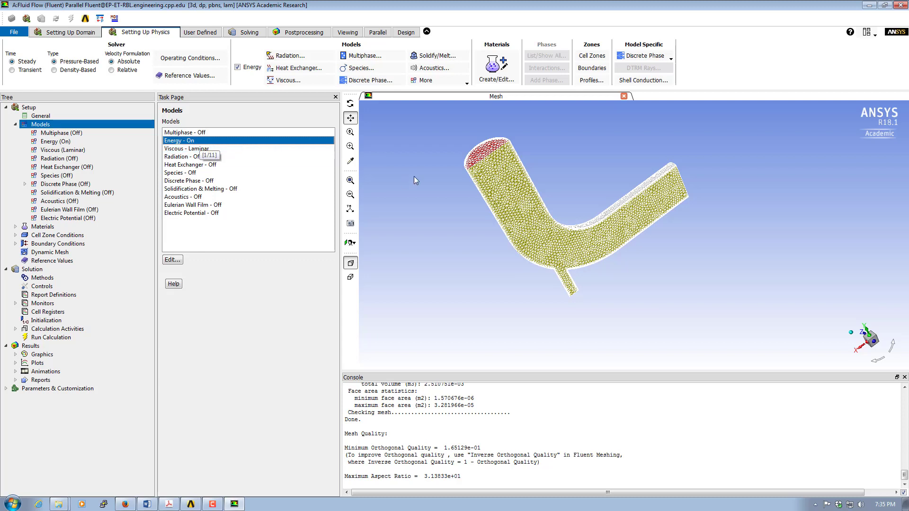
Set the viscous model to standard k-epsilon with Enhanced Wall Treatment, reviewing the model constants.
{"action": "left_click", "coordinate": [169, 150]}
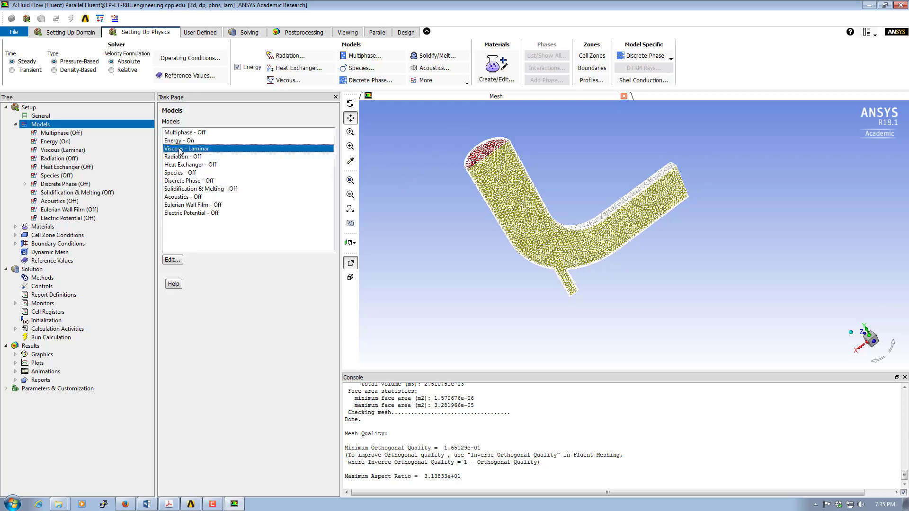
{"action": "double_click", "coordinate": [178, 149]}
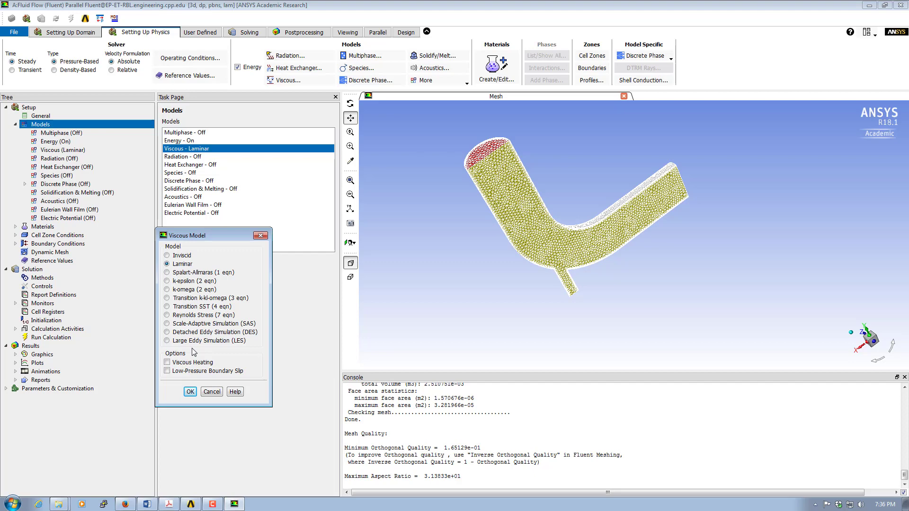
{"action": "left_click", "coordinate": [167, 281]}
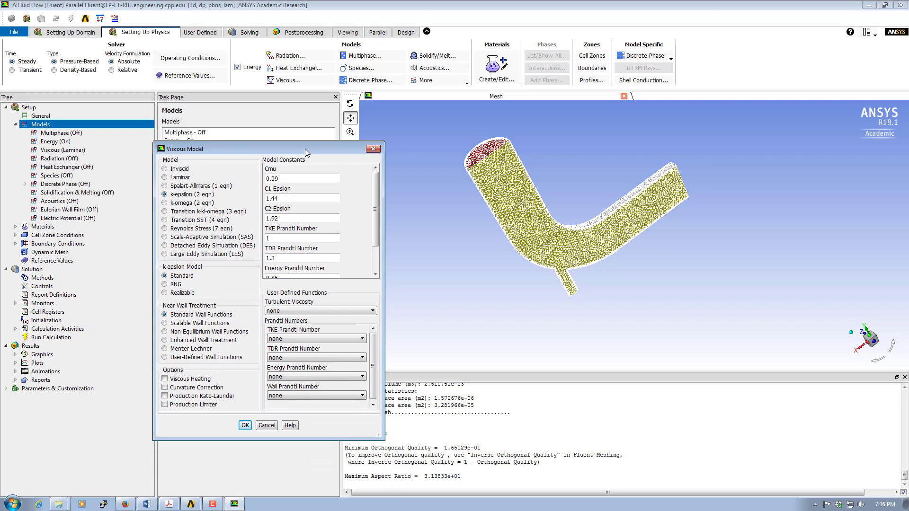
{"action": "mouse_move", "coordinate": [374, 203]}
{"action": "left_mouse_down"}
{"action": "mouse_move", "coordinate": [374, 230]}
{"action": "mouse_move", "coordinate": [371, 189]}
{"action": "mouse_move", "coordinate": [376, 226]}
{"action": "mouse_move", "coordinate": [375, 205]}
{"action": "left_mouse_up"}
{"action": "left_click_drag", "start_coordinate": [377, 187], "coordinate": [377, 209]}
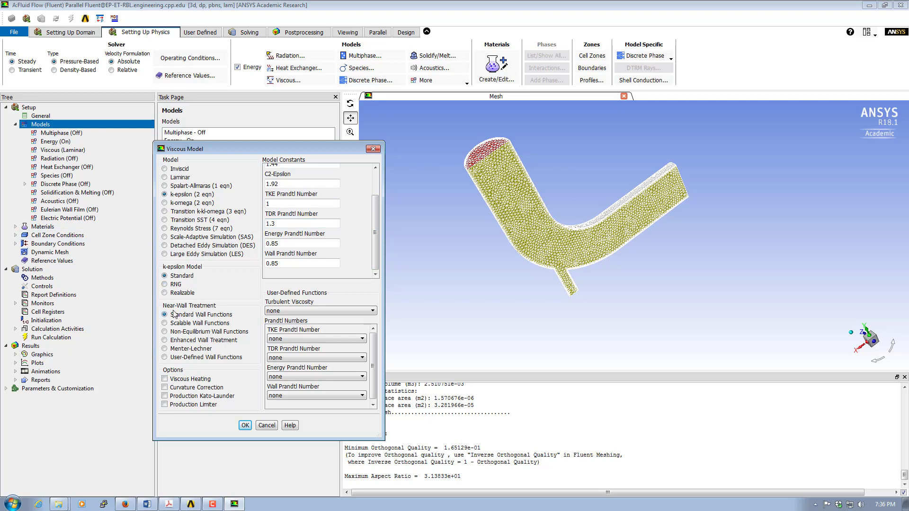
{"action": "left_click", "coordinate": [165, 341]}
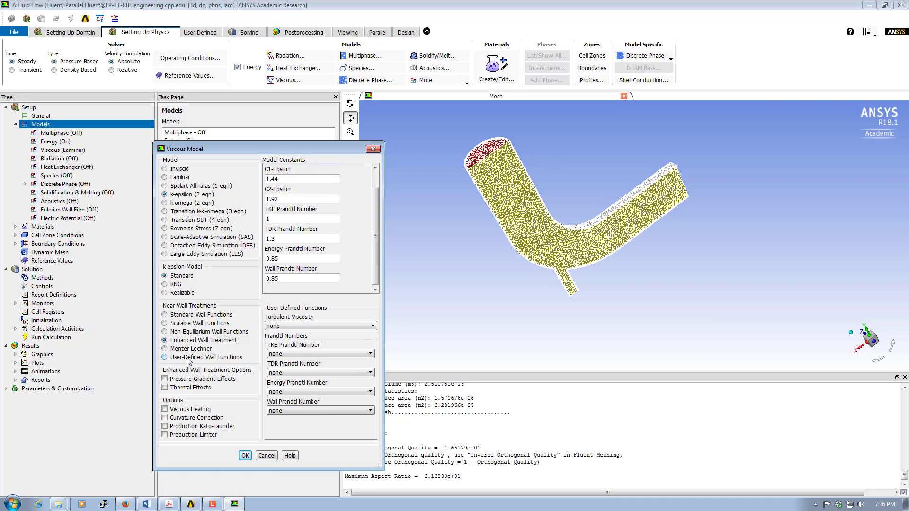
{"action": "left_click", "coordinate": [245, 455]}
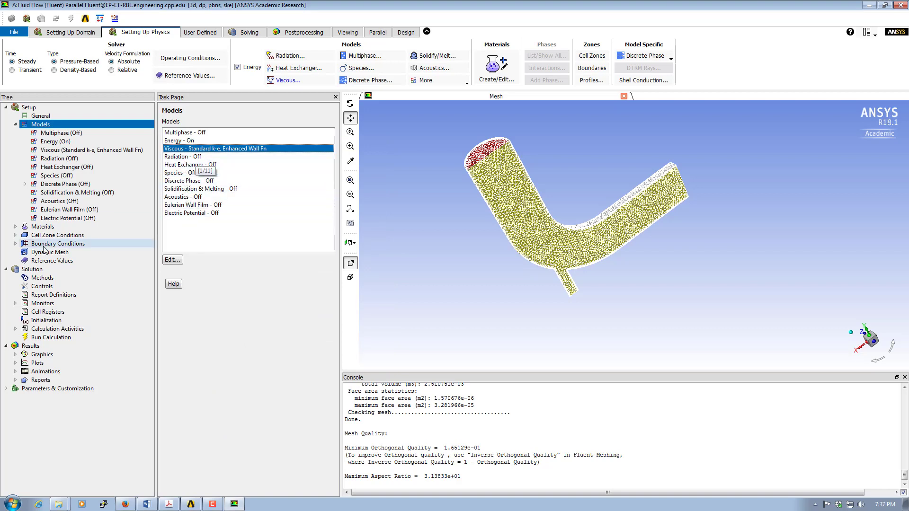
Open the properties of the fluid material air and change the material name to water.
{"action": "left_click", "coordinate": [44, 227]}
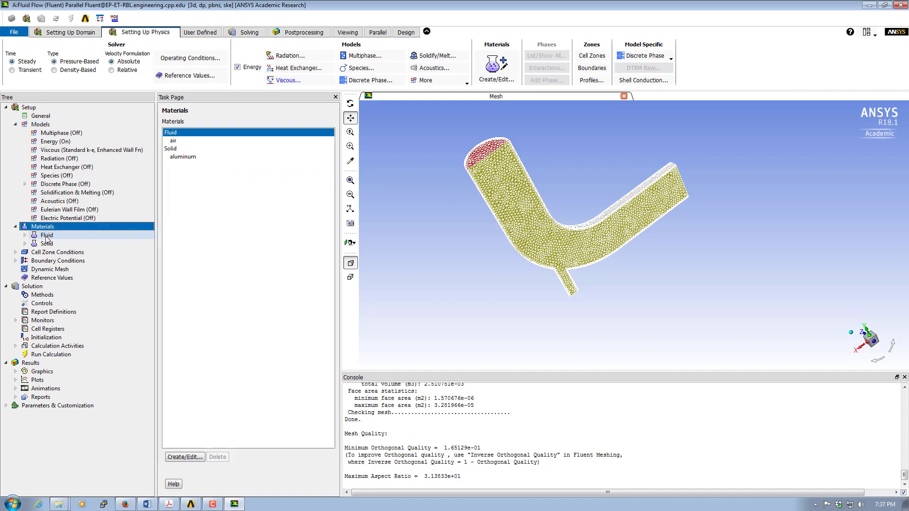
{"action": "double_click", "coordinate": [46, 236]}
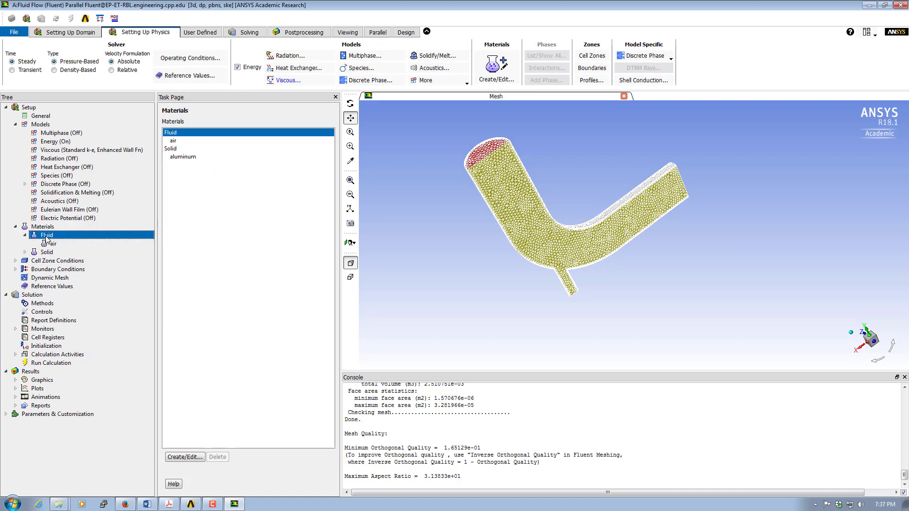
{"action": "double_click", "coordinate": [184, 141]}
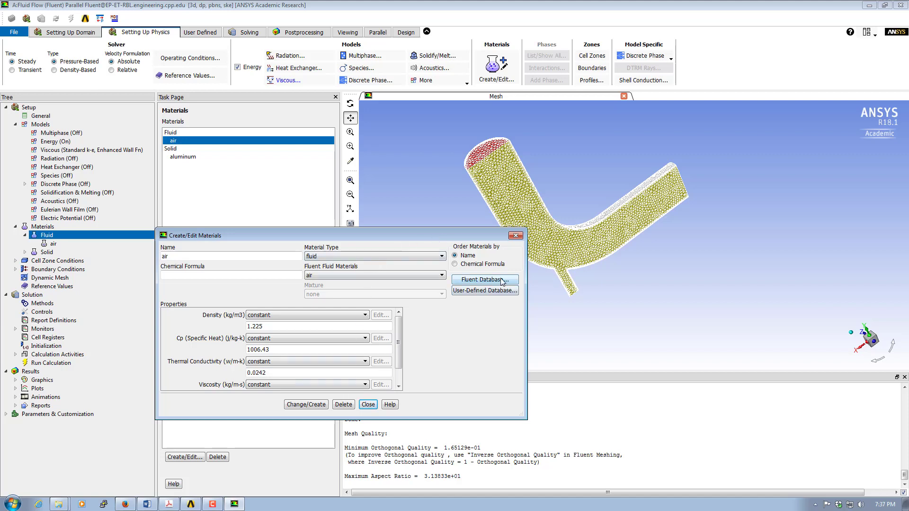
{"action": "double_click", "coordinate": [167, 257]}
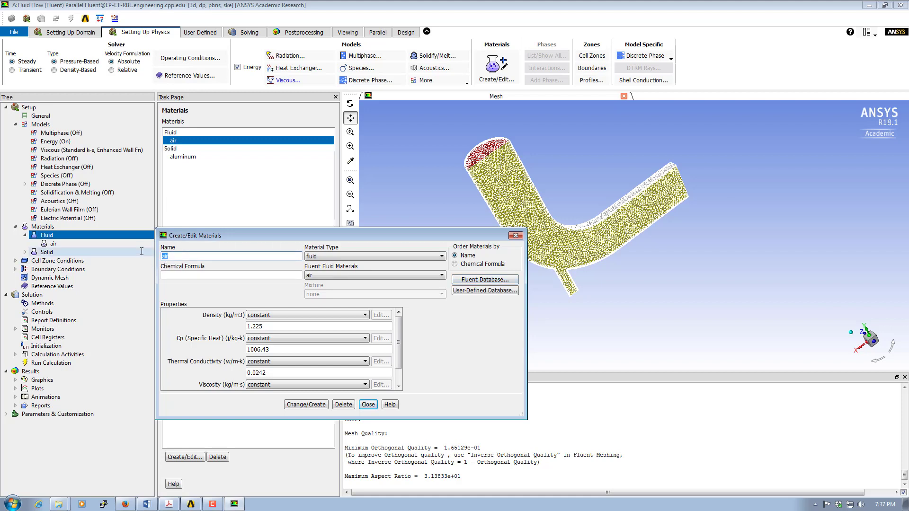
{"action": "type", "text": "wate"}
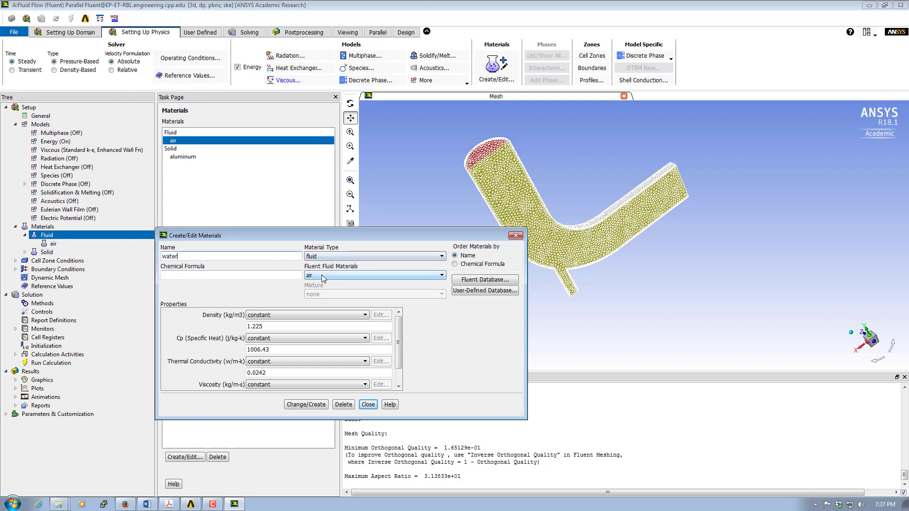
Give water a density of 1000 kg/m3, specific heat 4216 J/kg-K, thermal conductivity 0.677 W/m-K and viscosity 8e-4 kg/m-s.
{"action": "left_click_drag", "start_coordinate": [279, 326], "coordinate": [239, 331]}
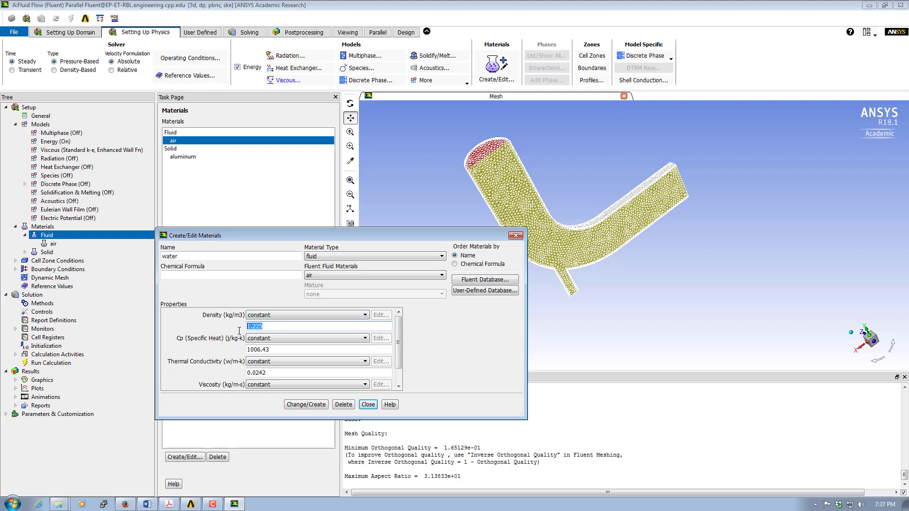
{"action": "type", "text": "1000"}
{"action": "left_click_drag", "start_coordinate": [275, 349], "coordinate": [215, 347]}
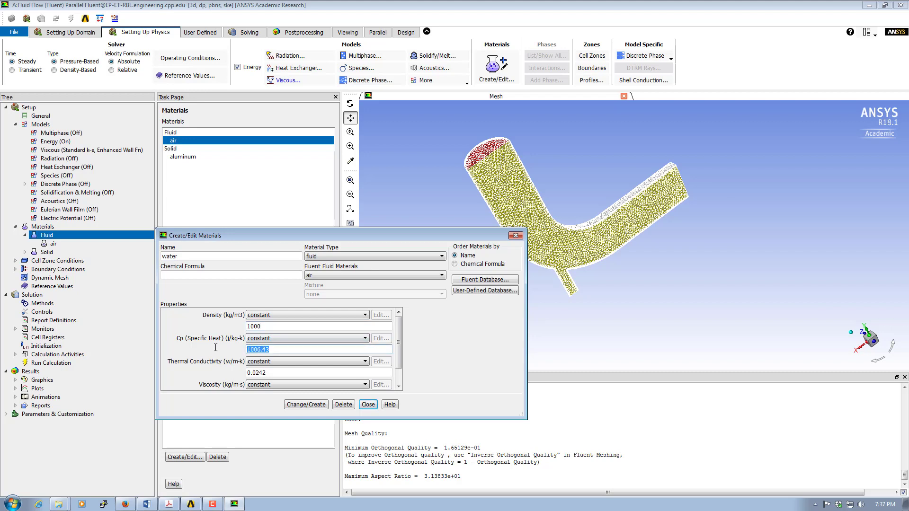
{"action": "type", "text": "4216"}
{"action": "left_click_drag", "start_coordinate": [282, 373], "coordinate": [235, 374]}
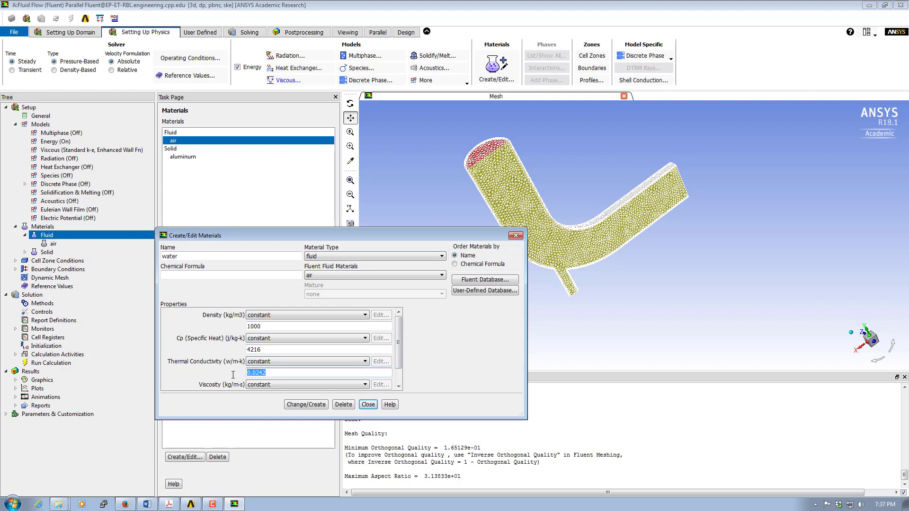
{"action": "type", "text": "0.677"}
{"action": "scroll", "coordinate": [314, 380], "scroll_direction": "down", "scroll_amount": 1}
{"action": "left_click_drag", "start_coordinate": [288, 376], "coordinate": [239, 379]}
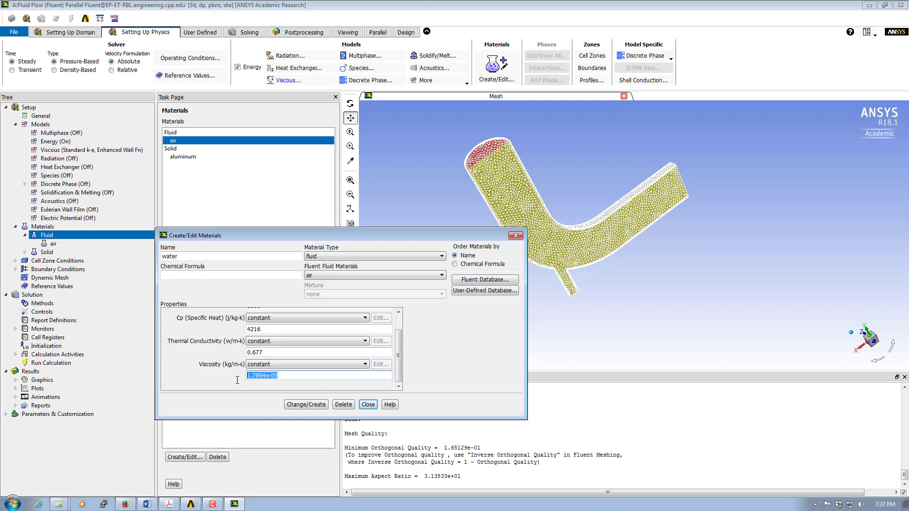
{"action": "type", "text": "8e"}
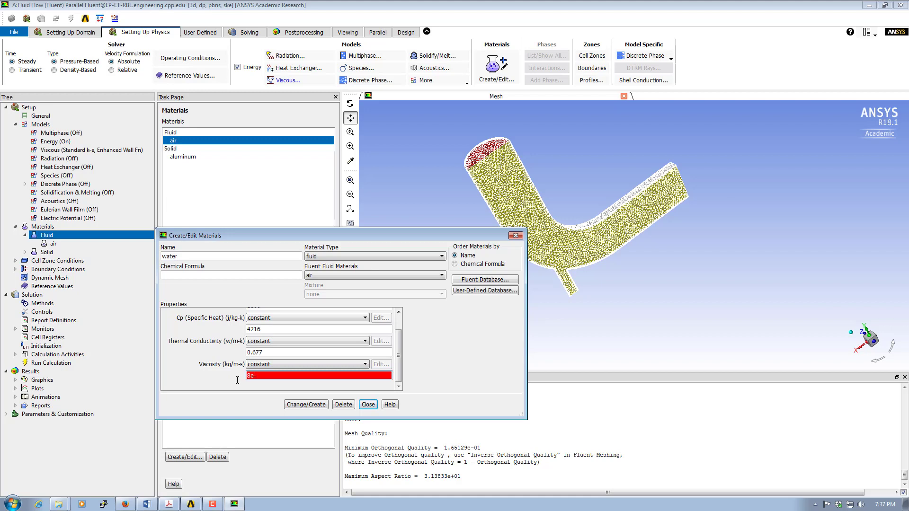
{"action": "type", "text": "-4"}
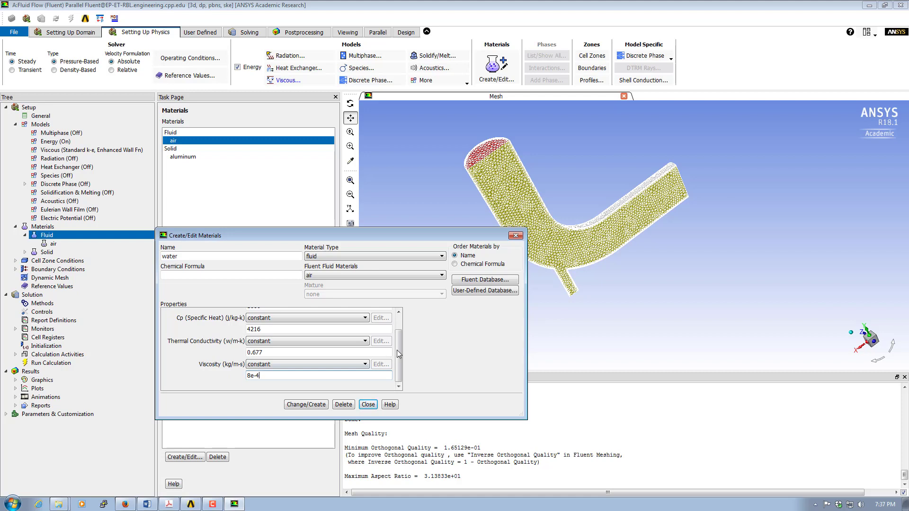
Create the water material without overwriting air, and close the material editor.
{"action": "left_click_drag", "start_coordinate": [397, 351], "coordinate": [398, 345]}
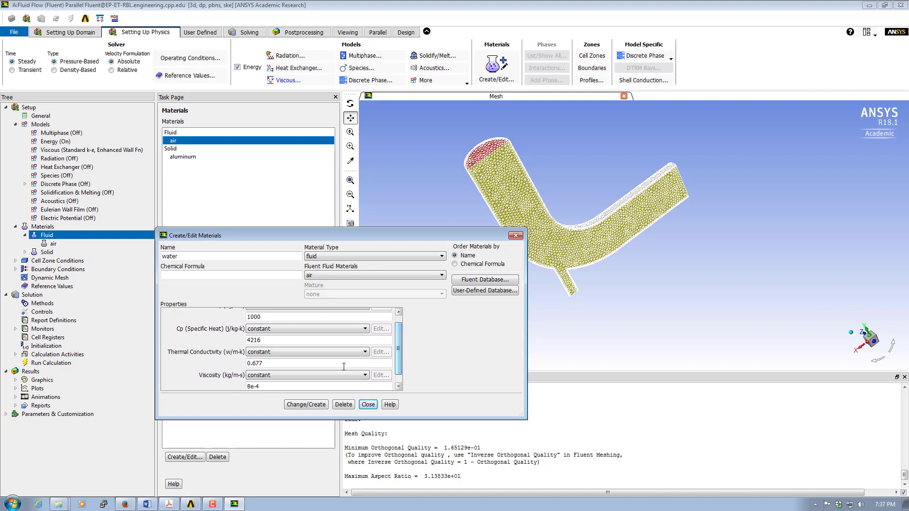
{"action": "left_click", "coordinate": [305, 404]}
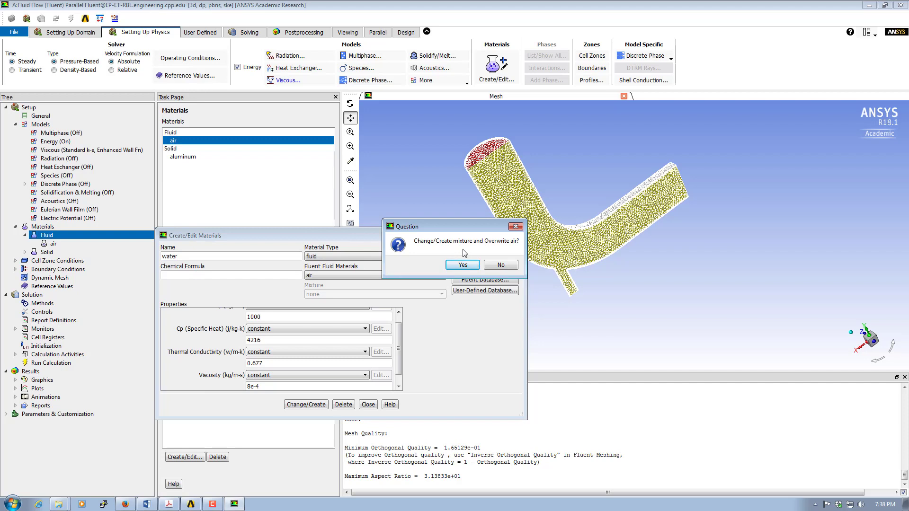
{"action": "left_click", "coordinate": [501, 265]}
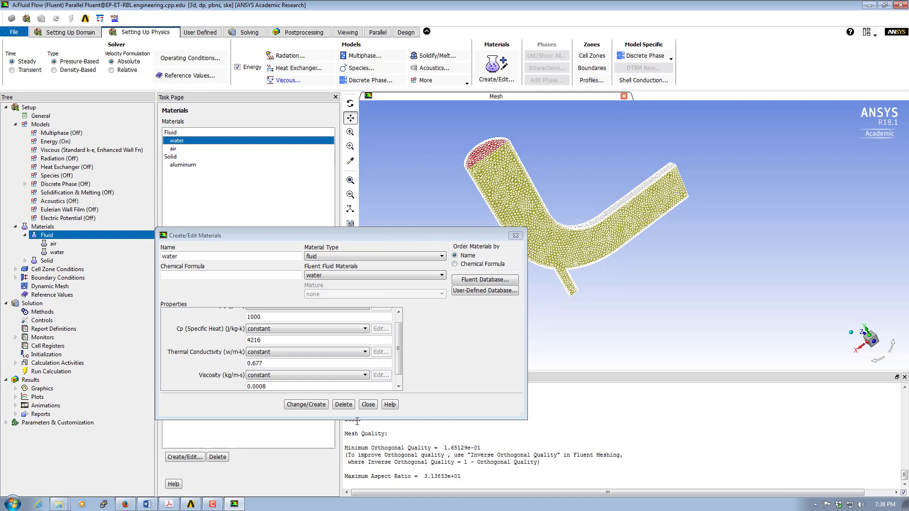
{"action": "left_click", "coordinate": [368, 405]}
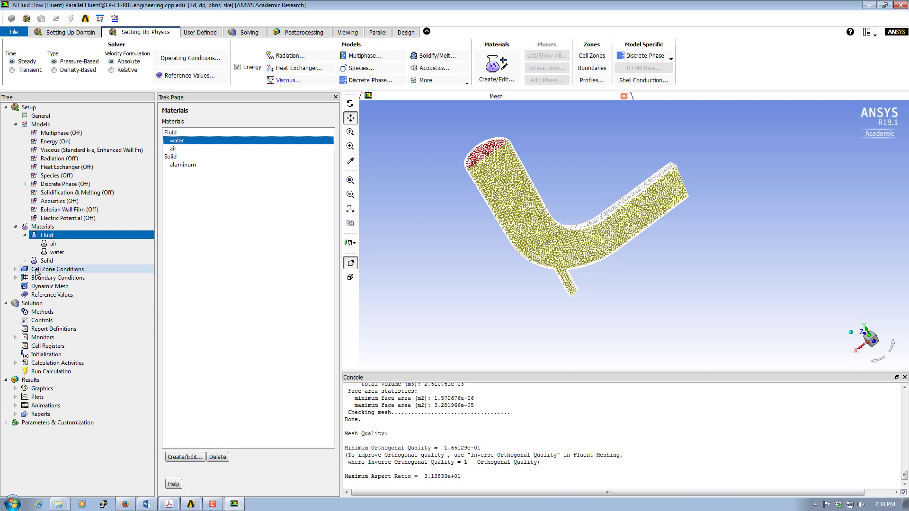
Assign water as the material of the fluid cell zone.
{"action": "double_click", "coordinate": [40, 269]}
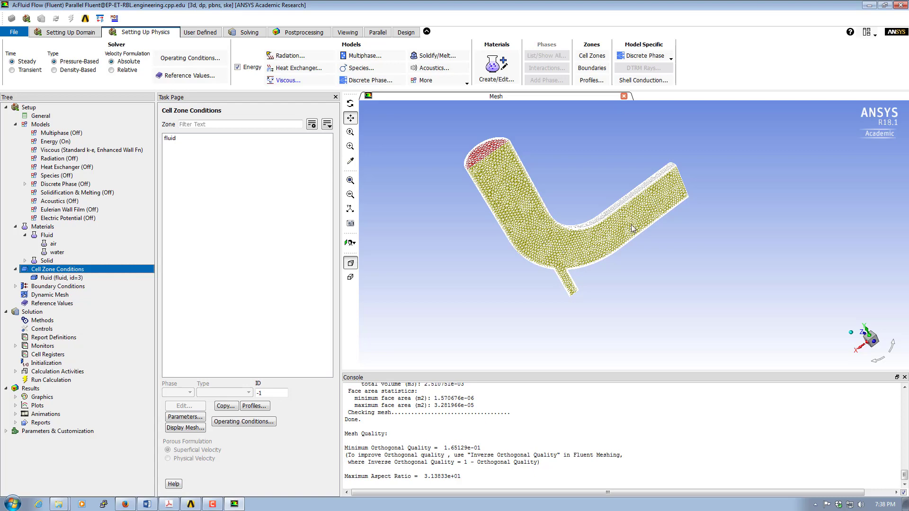
{"action": "double_click", "coordinate": [181, 137]}
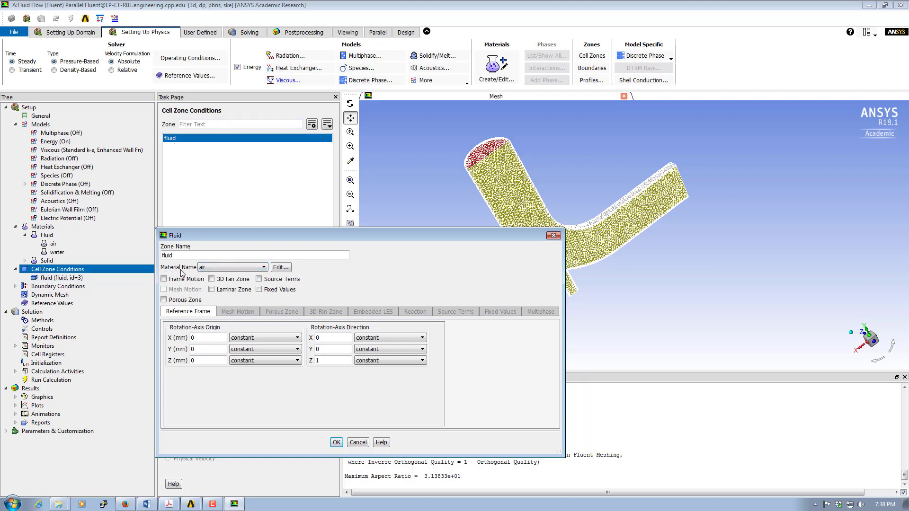
{"action": "left_click", "coordinate": [213, 267]}
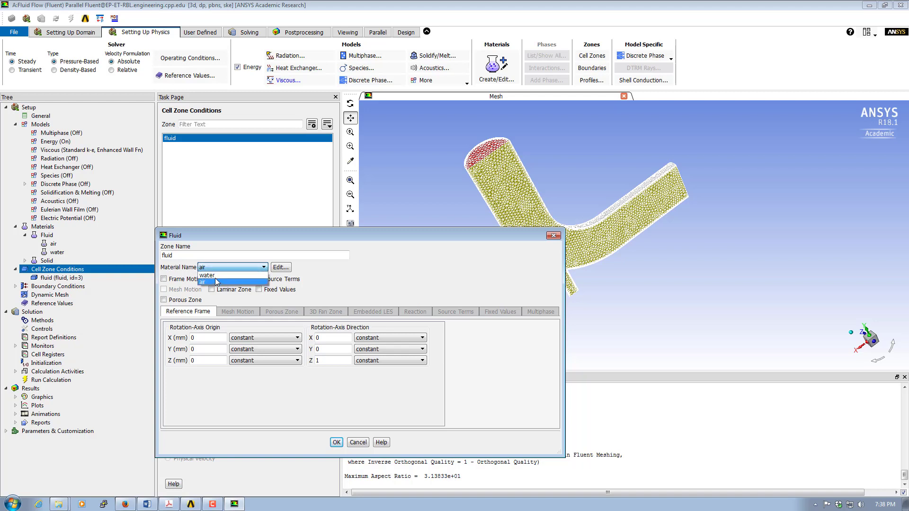
{"action": "left_click", "coordinate": [216, 277]}
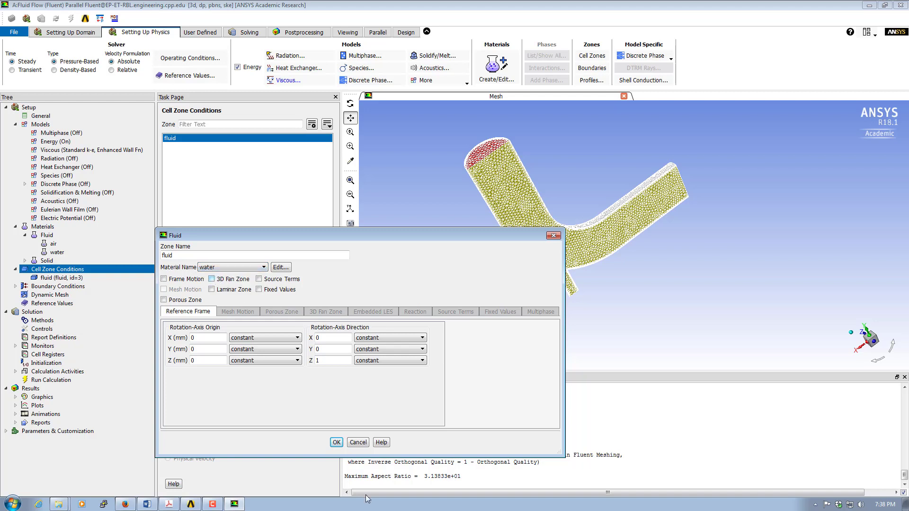
{"action": "left_click", "coordinate": [336, 443]}
{"action": "left_click", "coordinate": [336, 442]}
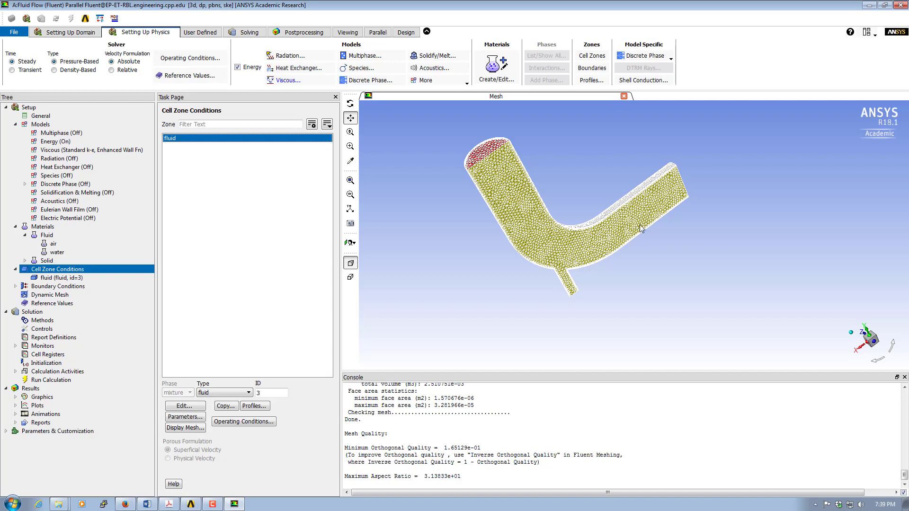
Open the boundary condition settings of the velocity-inlet-large zone.
{"action": "double_click", "coordinate": [47, 287]}
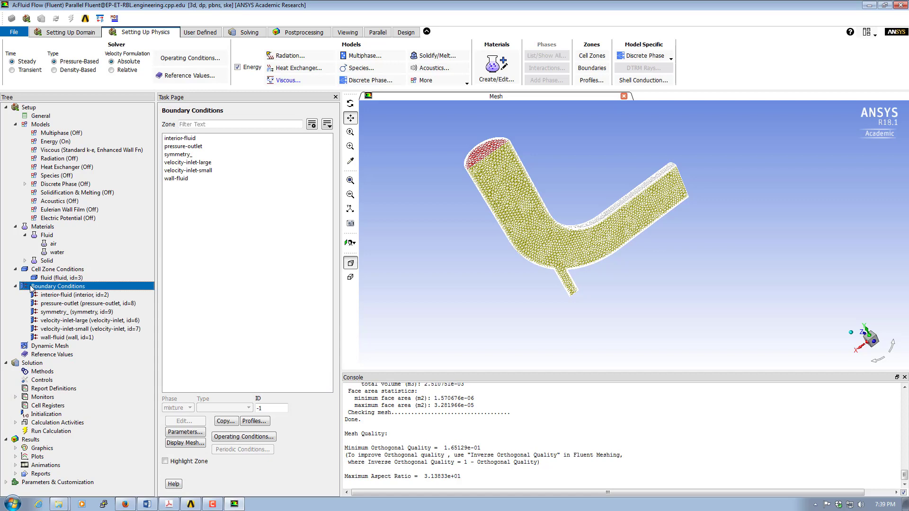
{"action": "left_click", "coordinate": [63, 321]}
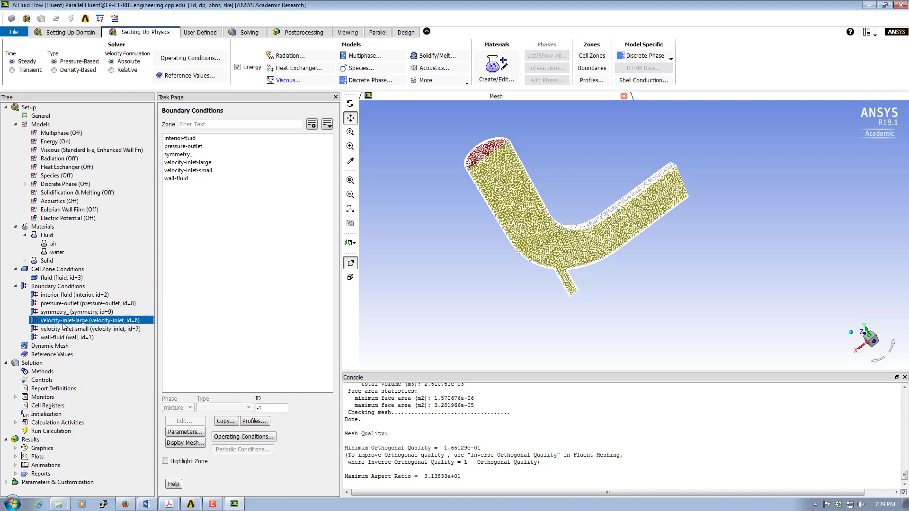
{"action": "double_click", "coordinate": [63, 325]}
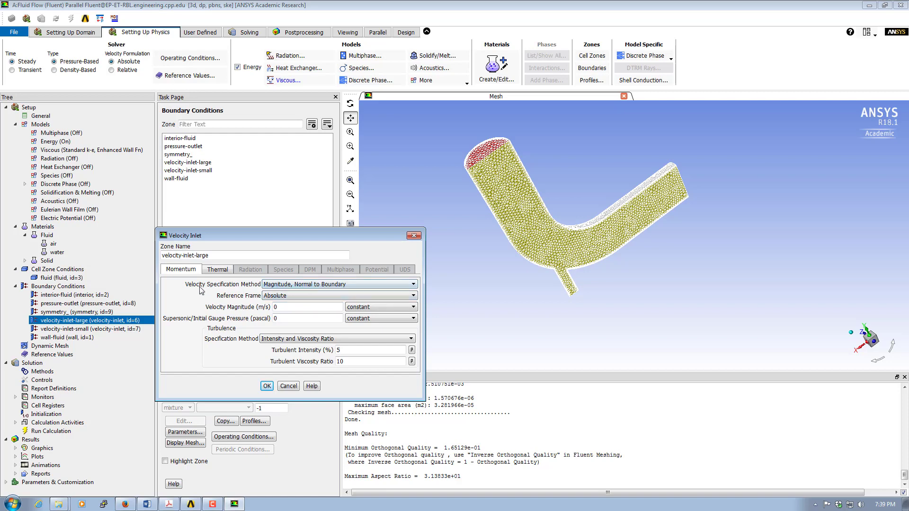
{"action": "left_click", "coordinate": [285, 286]}
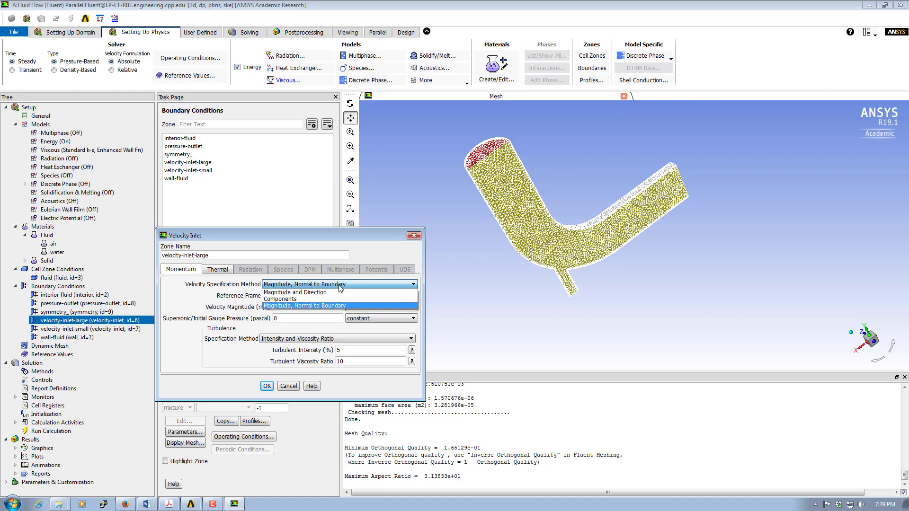
{"action": "left_click", "coordinate": [301, 299]}
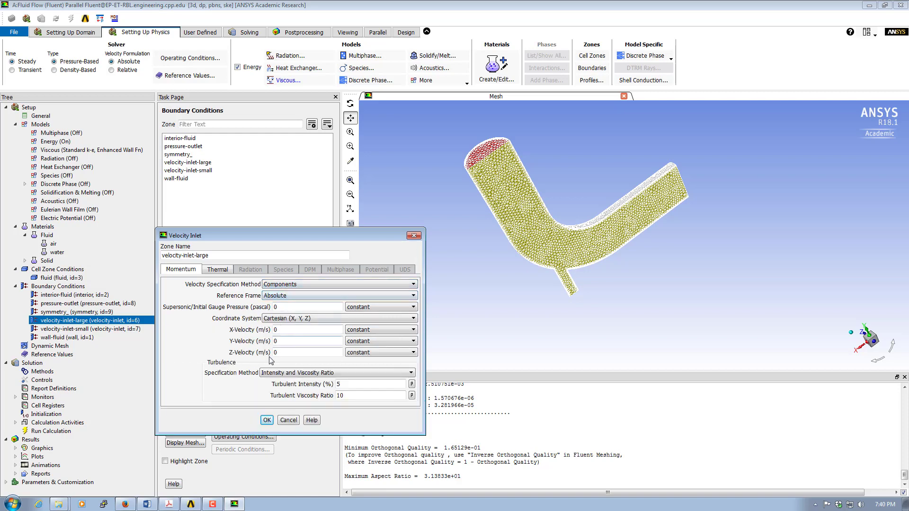
{"action": "left_click", "coordinate": [300, 284]}
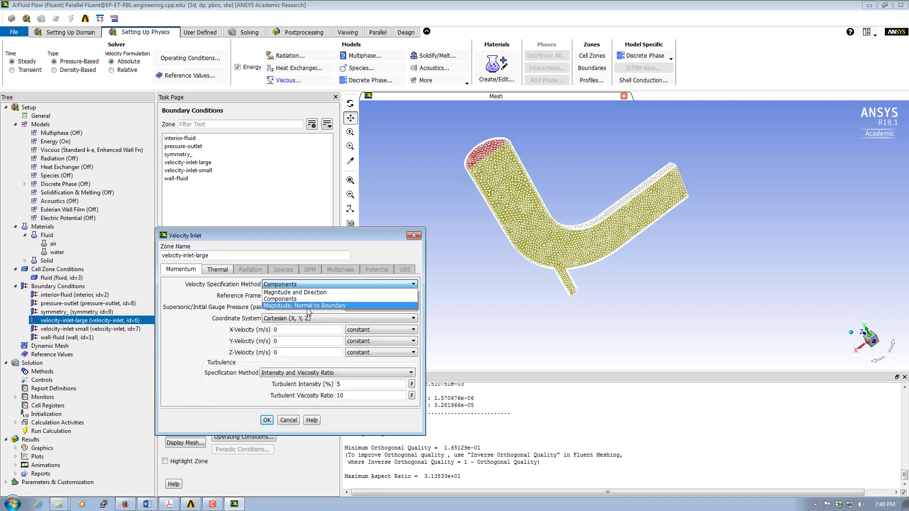
{"action": "left_click", "coordinate": [287, 306]}
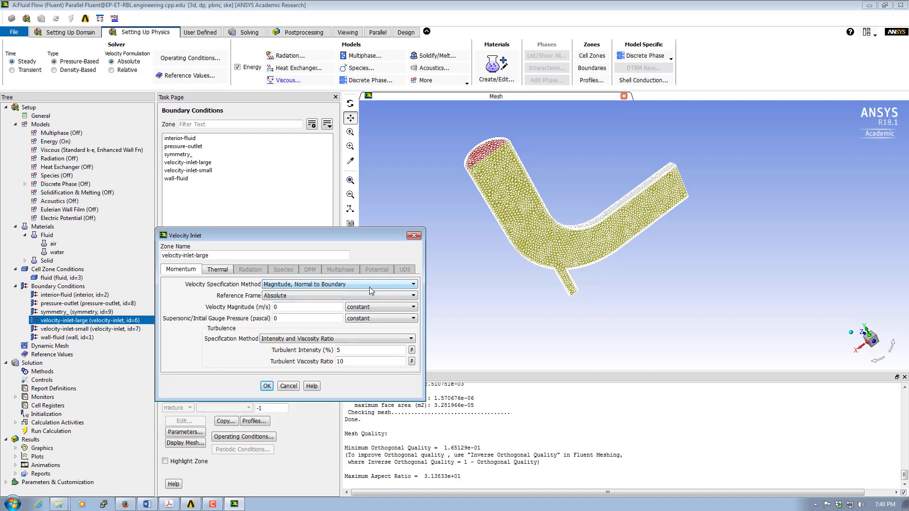
Give velocity-inlet-large a velocity of 0.4 m/s and specify its turbulence by Intensity and Hydraulic Diameter with a 100 mm diameter.
{"action": "left_click_drag", "start_coordinate": [284, 306], "coordinate": [263, 310]}
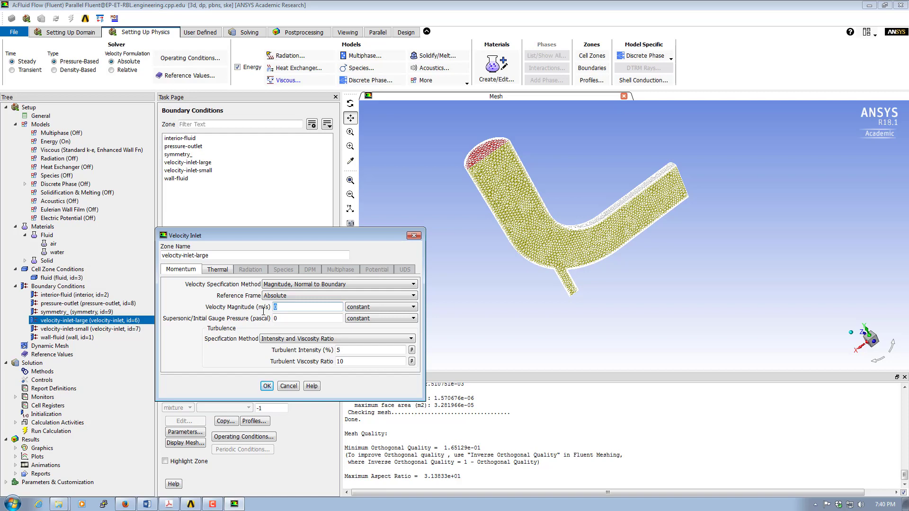
{"action": "type", "text": "0.4"}
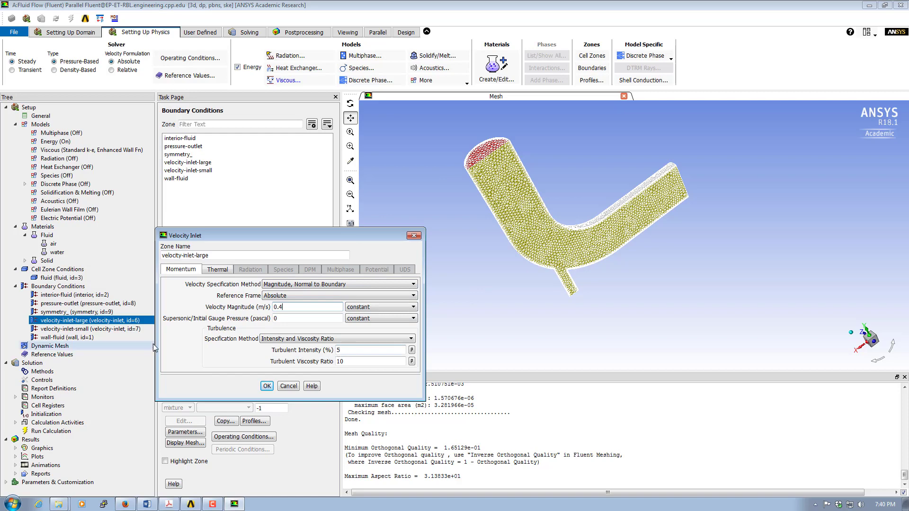
{"action": "left_click", "coordinate": [310, 339]}
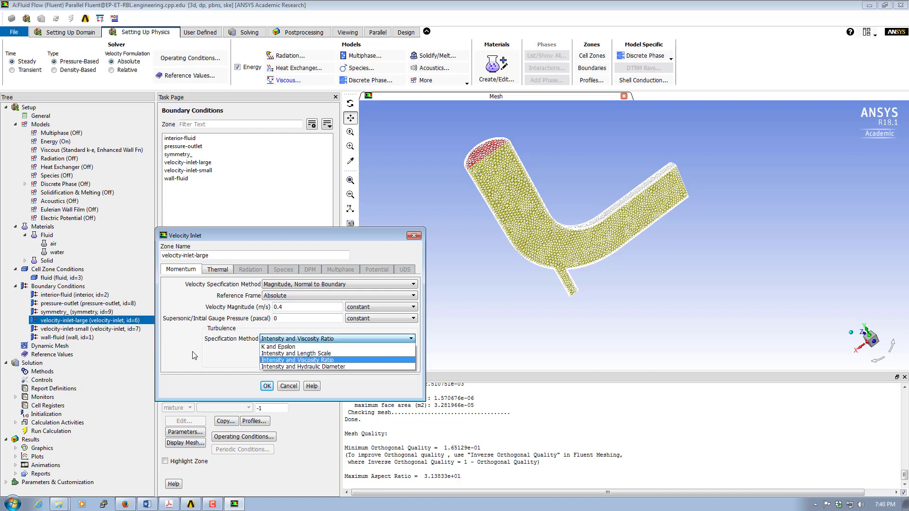
{"action": "left_click", "coordinate": [219, 356]}
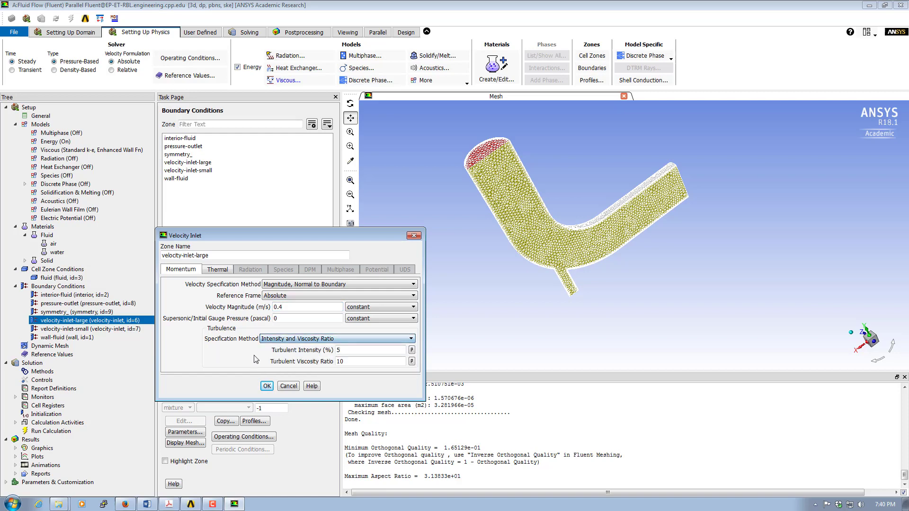
{"action": "left_click", "coordinate": [318, 339]}
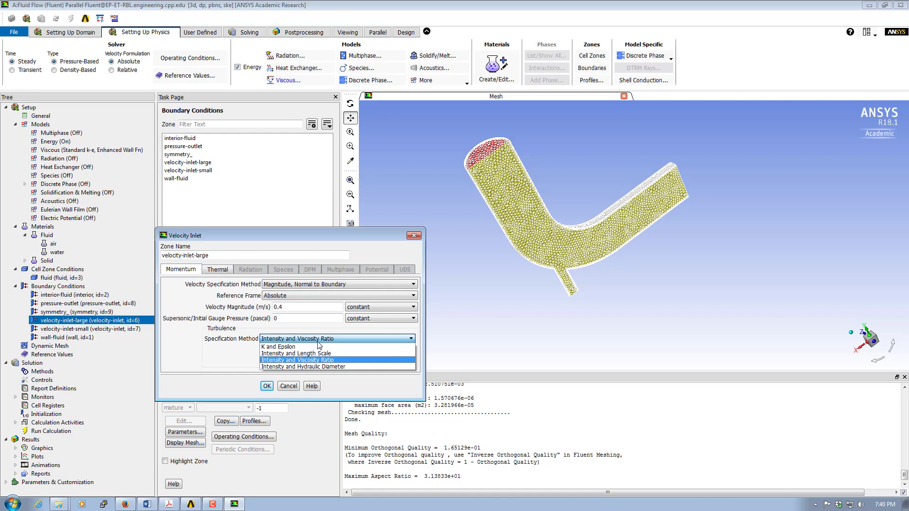
{"action": "left_click", "coordinate": [321, 367]}
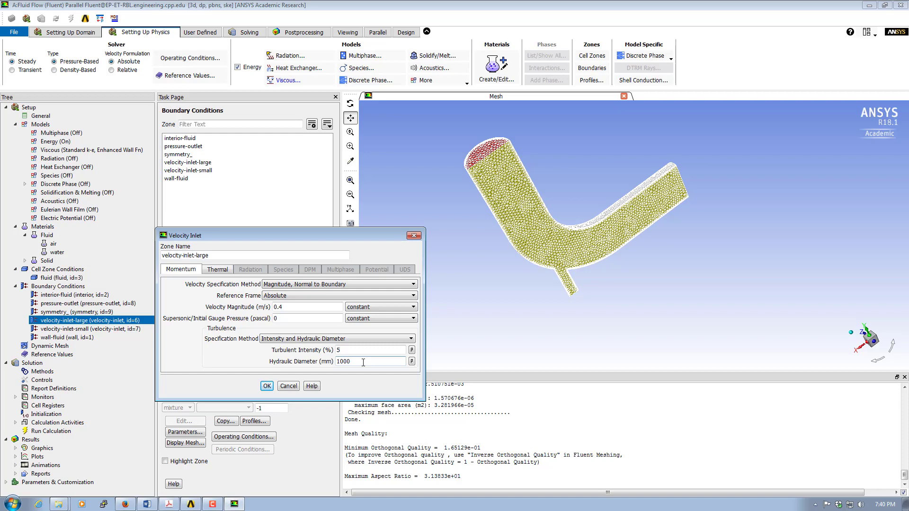
{"action": "left_click_drag", "start_coordinate": [363, 362], "coordinate": [335, 362]}
{"action": "type", "text": "100"}
{"action": "left_click", "coordinate": [267, 386]}
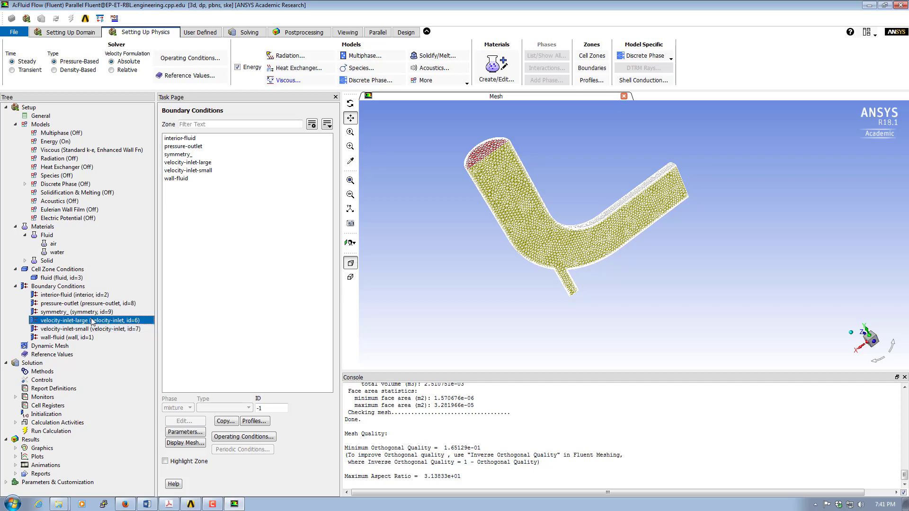
Edit the temperature of the velocity-inlet-large zone and apply its boundary settings.
{"action": "double_click", "coordinate": [74, 322]}
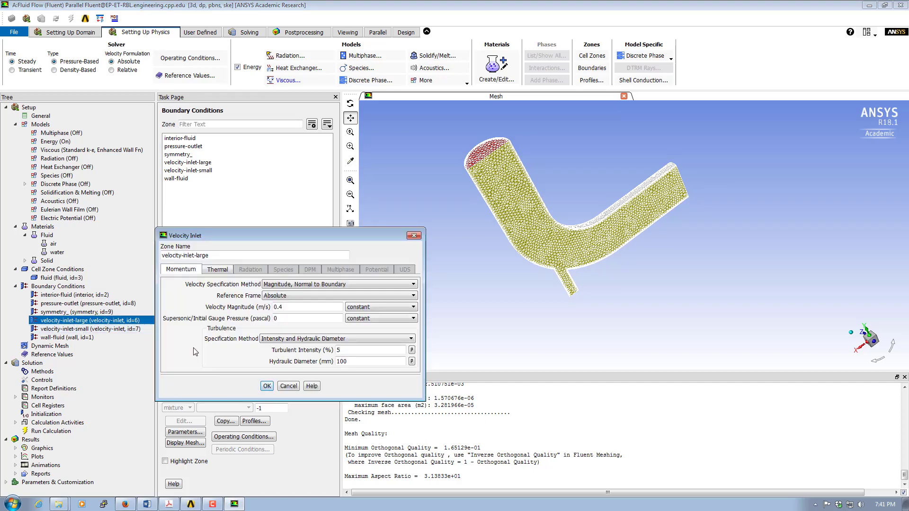
{"action": "left_click", "coordinate": [213, 272]}
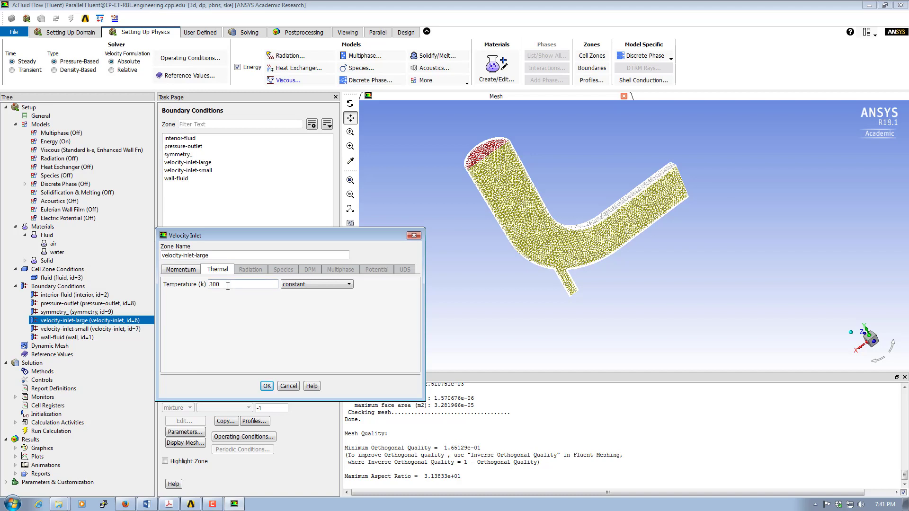
{"action": "left_click_drag", "start_coordinate": [228, 284], "coordinate": [202, 285]}
{"action": "left_click", "coordinate": [181, 270]}
{"action": "left_click", "coordinate": [266, 386]}
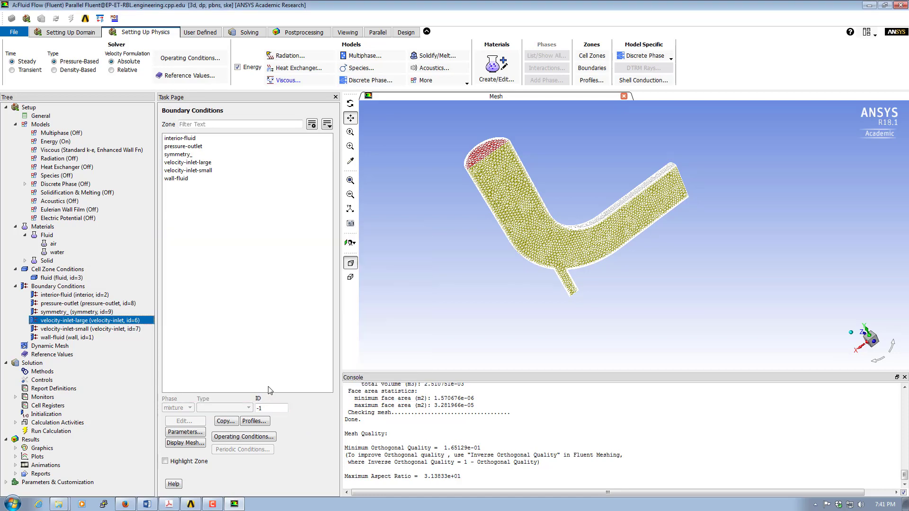
Set the velocity magnitude of velocity-inlet-small to 1.2 m/s, consulting the elbow drawing in the Word document.
{"action": "left_click", "coordinate": [77, 329]}
{"action": "double_click", "coordinate": [77, 330]}
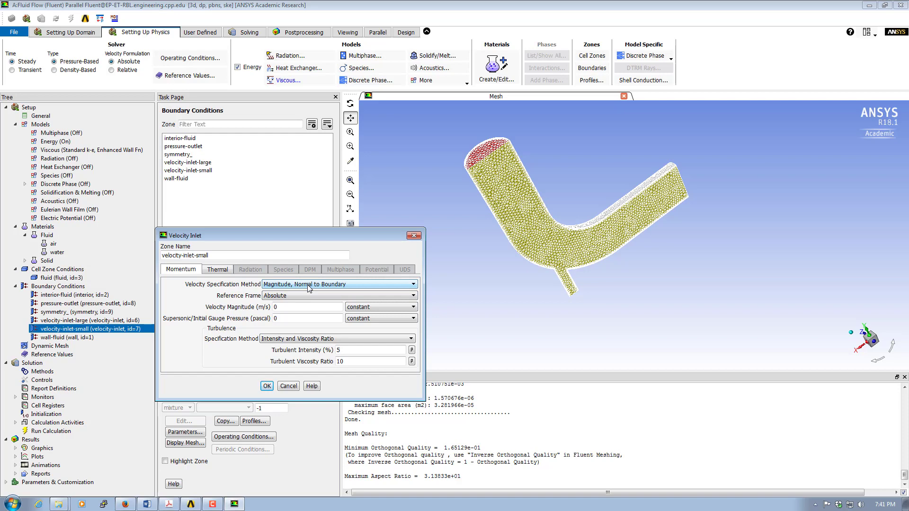
{"action": "double_click", "coordinate": [271, 307]}
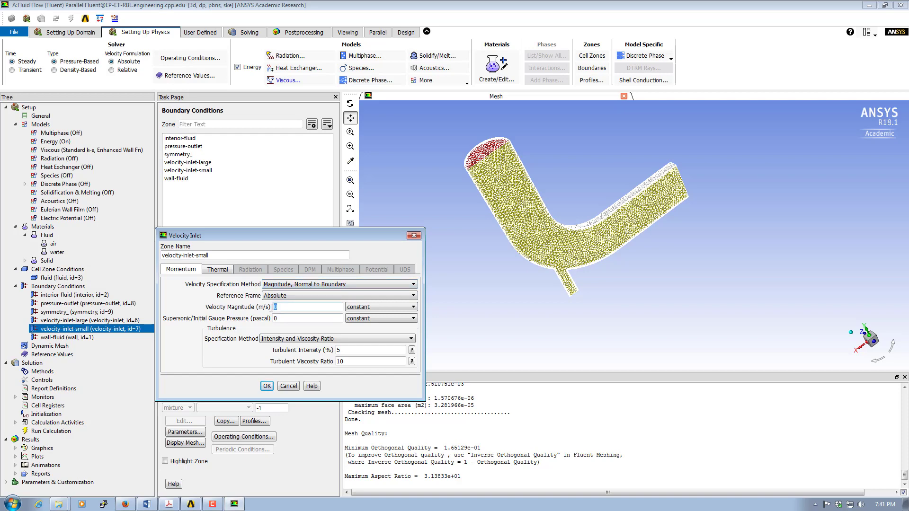
{"action": "left_click", "coordinate": [146, 503]}
{"action": "scroll", "coordinate": [491, 396], "scroll_direction": "down", "scroll_amount": 2}
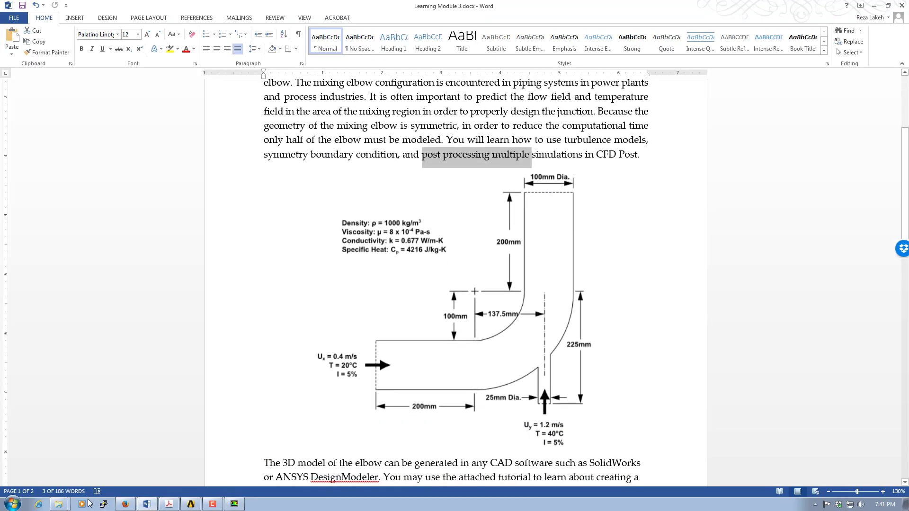
{"action": "left_click", "coordinate": [234, 504]}
{"action": "type", "text": "1"}
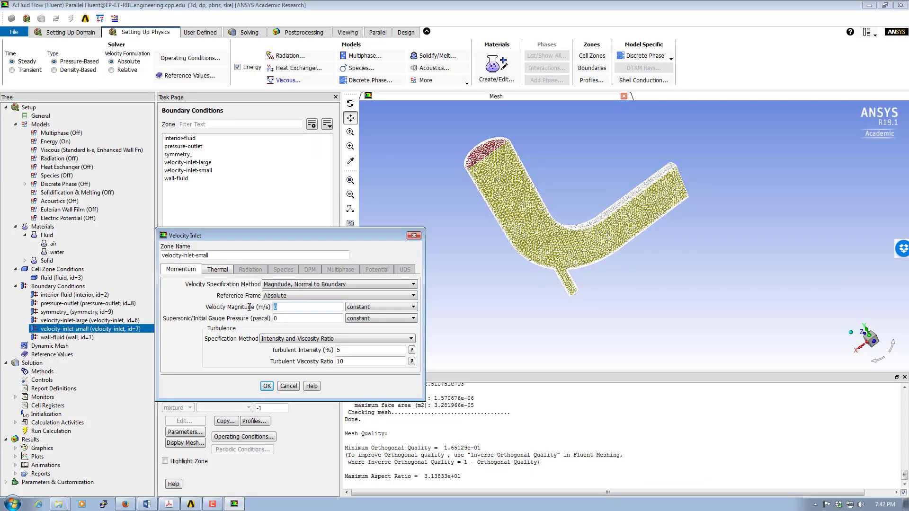
{"action": "type", "text": ".2"}
Specify the small inlet's turbulence by Intensity and Hydraulic Diameter with a hydraulic diameter of 25 mm.
{"action": "left_click", "coordinate": [300, 340]}
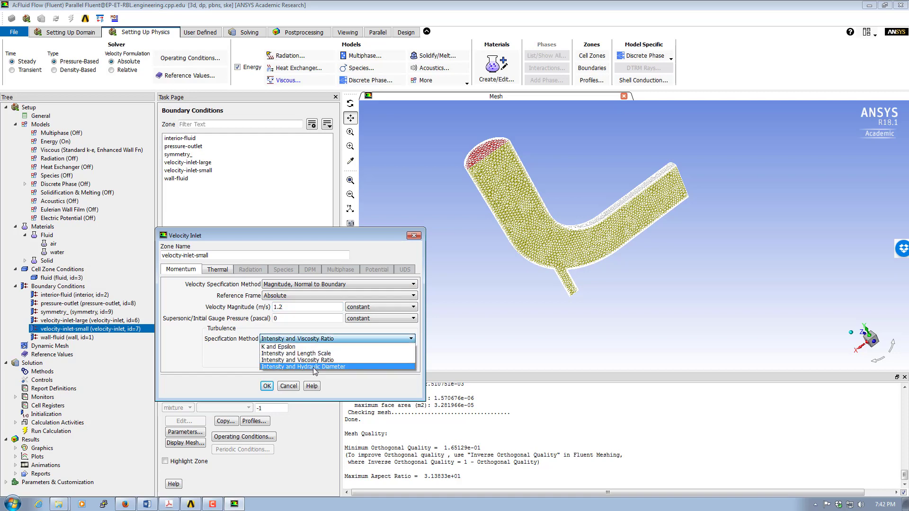
{"action": "left_click", "coordinate": [303, 367]}
{"action": "left_click_drag", "start_coordinate": [368, 361], "coordinate": [323, 361]}
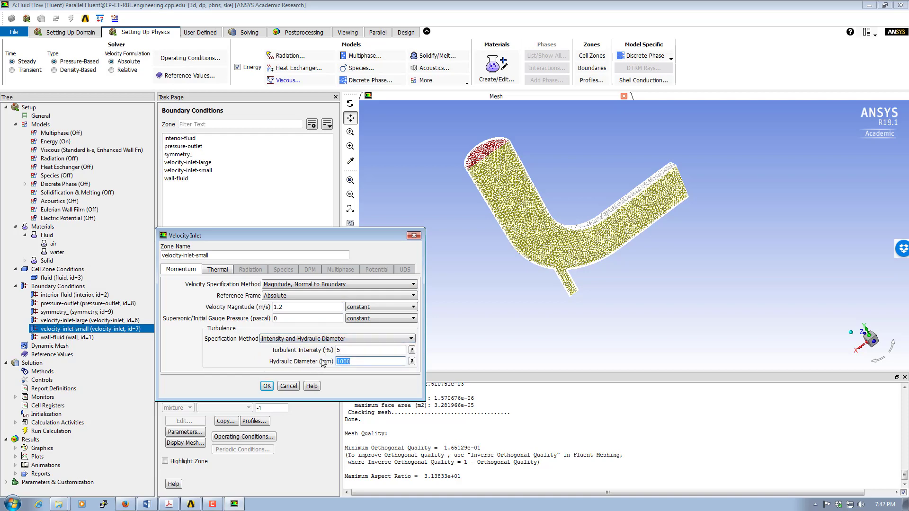
{"action": "type", "text": "25"}
Set the small inlet's temperature to 313.15 K, checking the Word drawing, and apply its boundary settings.
{"action": "left_click", "coordinate": [218, 269]}
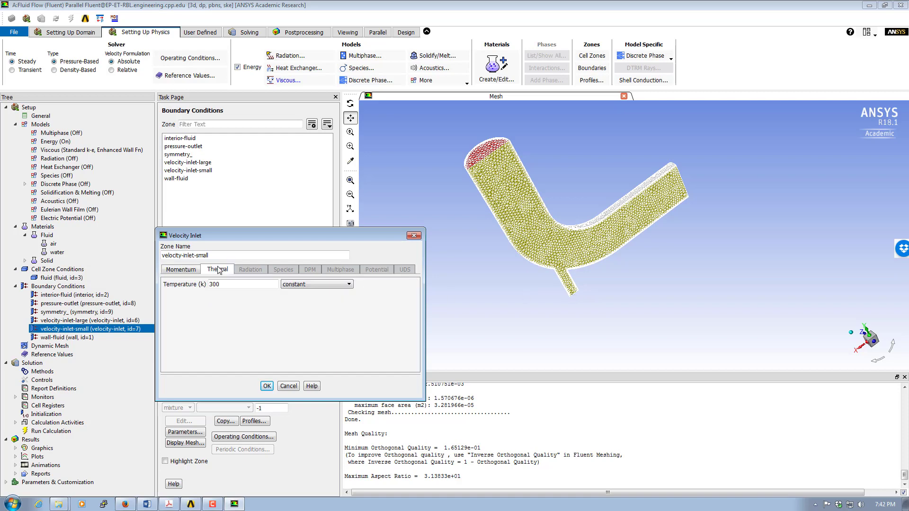
{"action": "left_click_drag", "start_coordinate": [240, 284], "coordinate": [209, 284]}
{"action": "left_click", "coordinate": [147, 504]}
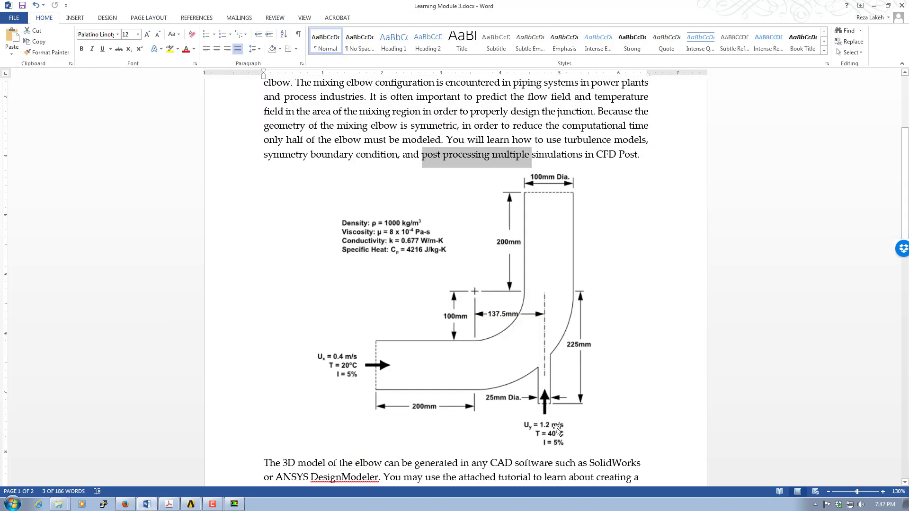
{"action": "left_click", "coordinate": [873, 6]}
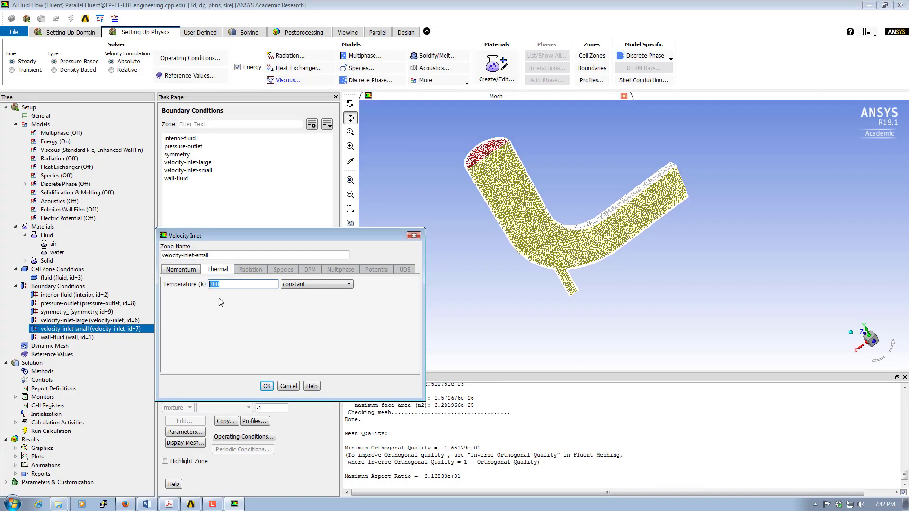
{"action": "type", "text": "313.15"}
{"action": "left_click", "coordinate": [266, 386]}
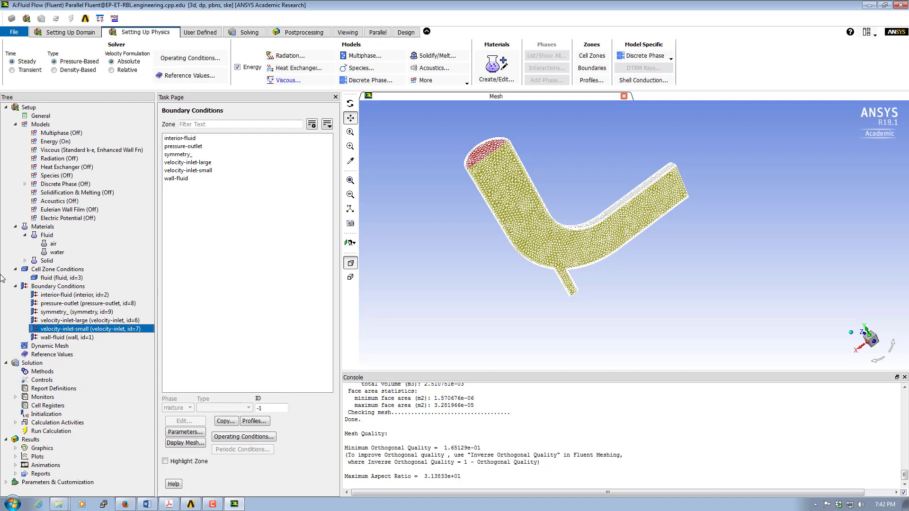
Review the momentum and thermal settings of the pressure-outlet zone and accept them as they are.
{"action": "left_click", "coordinate": [59, 305]}
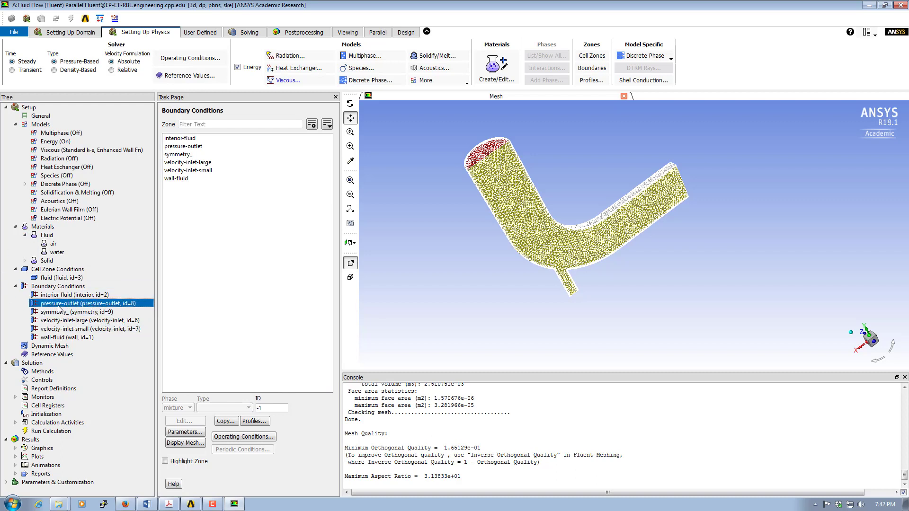
{"action": "double_click", "coordinate": [59, 307]}
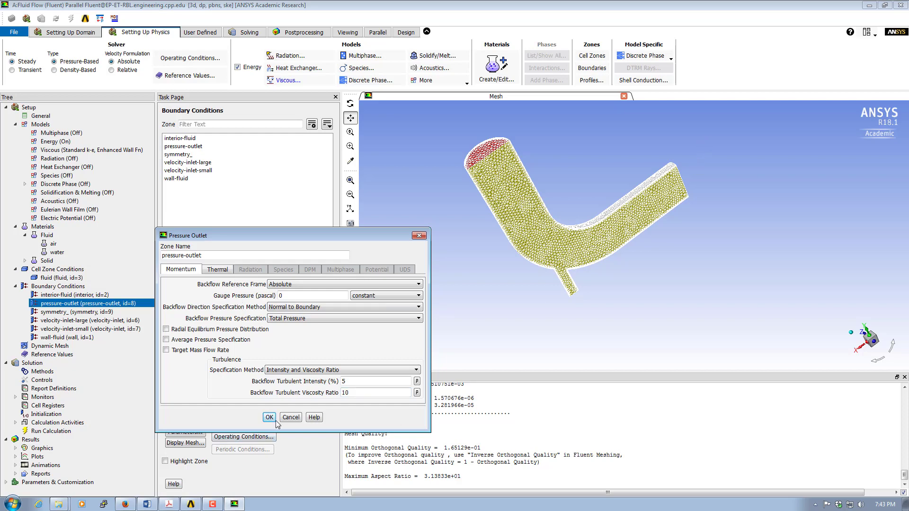
{"action": "left_click", "coordinate": [223, 273]}
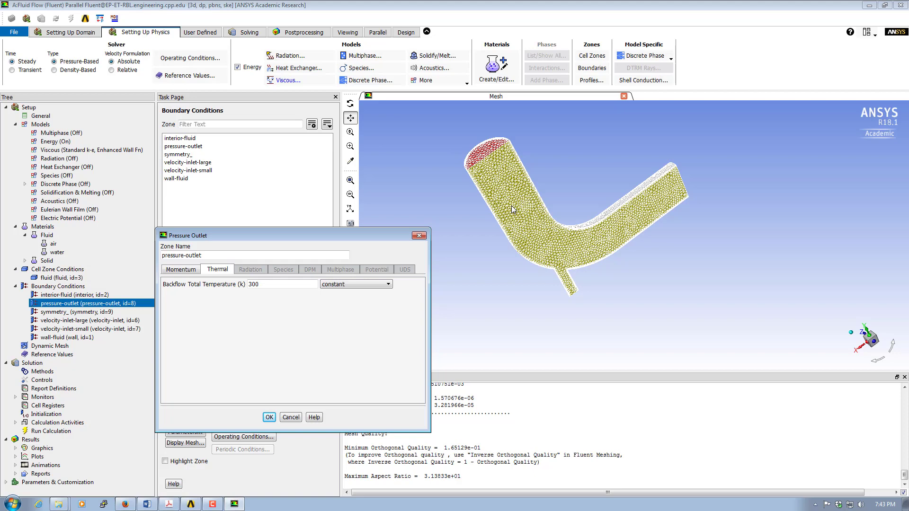
{"action": "left_click", "coordinate": [180, 273]}
{"action": "left_click", "coordinate": [270, 417]}
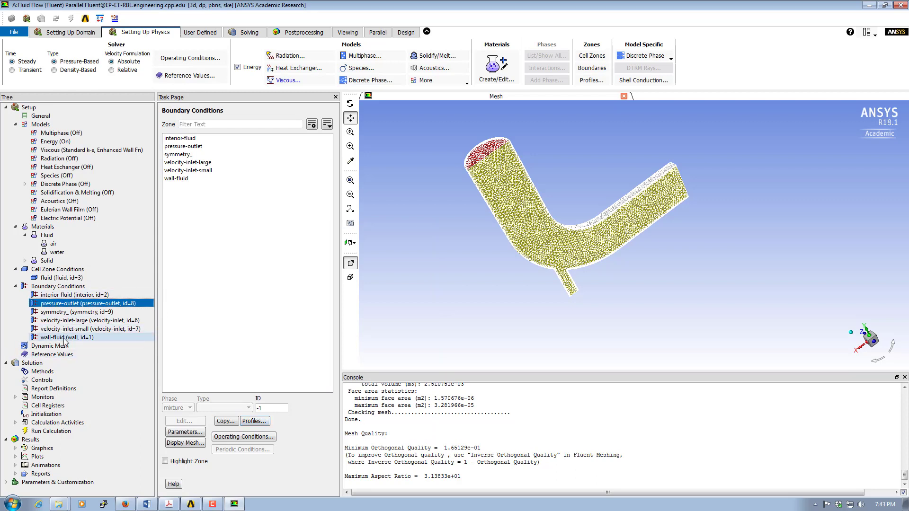
Review the wall-fluid zone's momentum and thermal conditions and the symmetry zone's settings without changing them.
{"action": "left_click", "coordinate": [47, 338]}
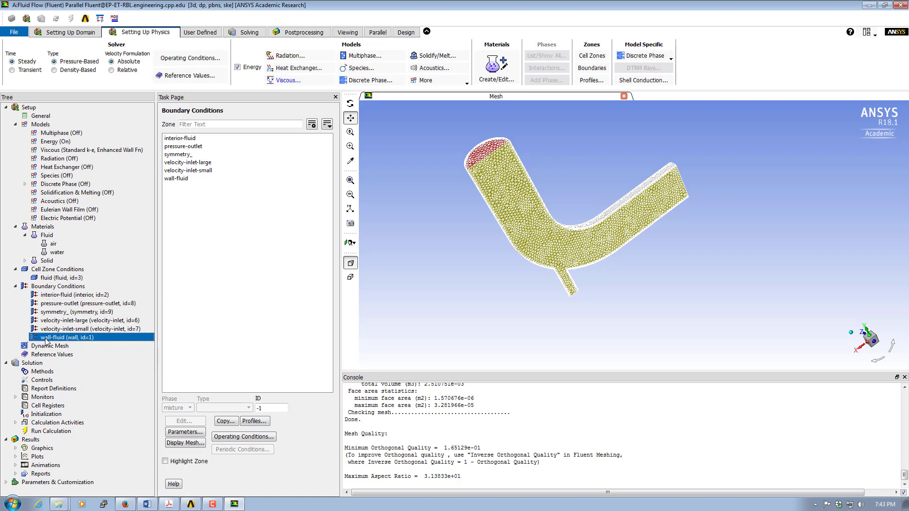
{"action": "double_click", "coordinate": [47, 339]}
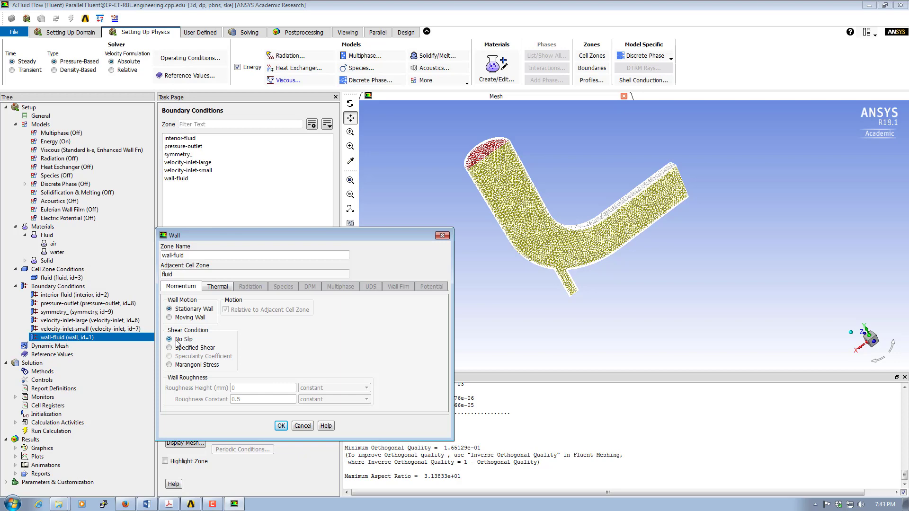
{"action": "left_click", "coordinate": [215, 287]}
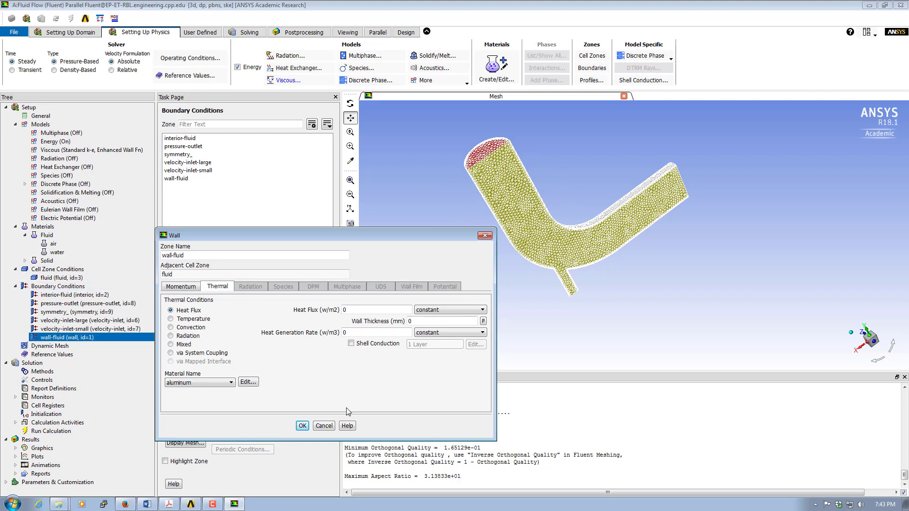
{"action": "left_click", "coordinate": [324, 426]}
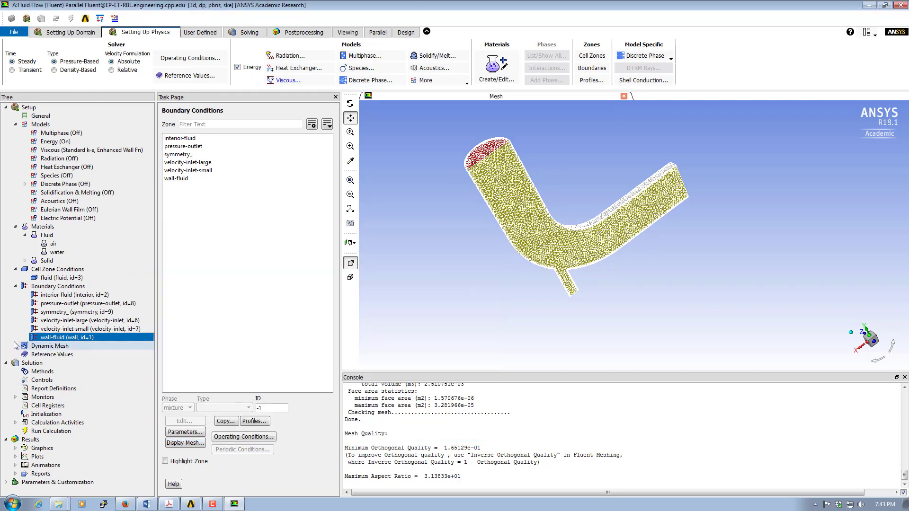
{"action": "double_click", "coordinate": [58, 314]}
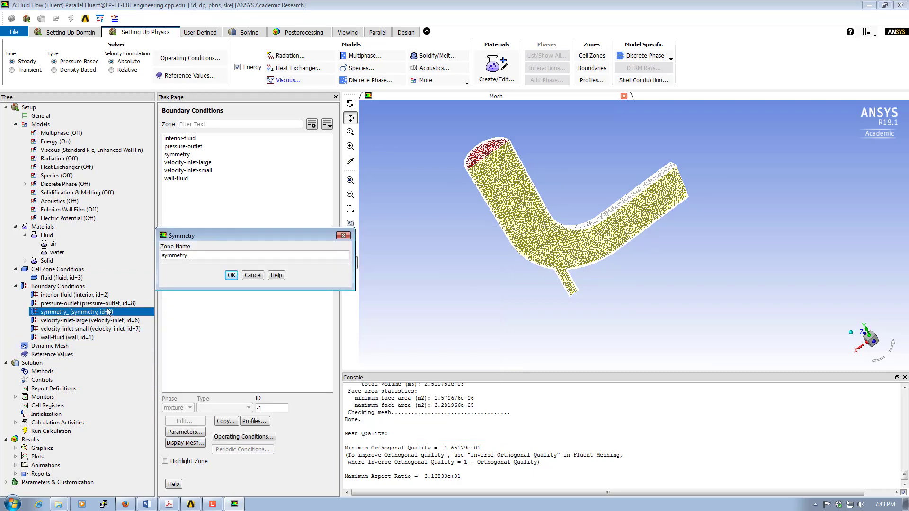
{"action": "left_click", "coordinate": [253, 276]}
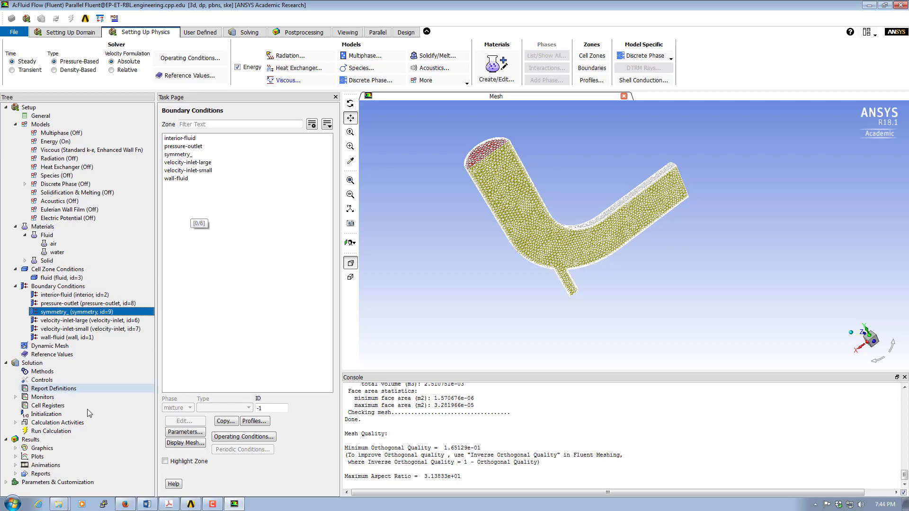
Set the gradient discretization in the solution methods to Green-Gauss Node Based and review the remaining schemes.
{"action": "left_click", "coordinate": [41, 374]}
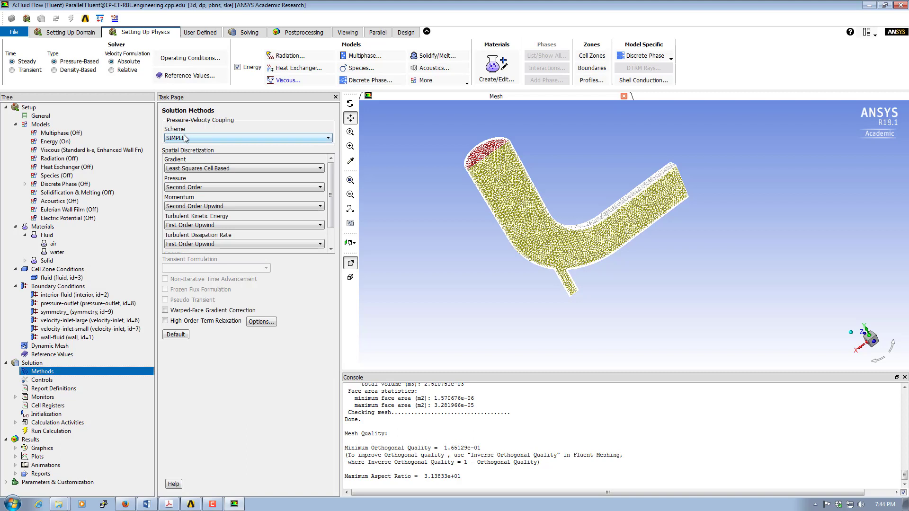
{"action": "left_click", "coordinate": [319, 168]}
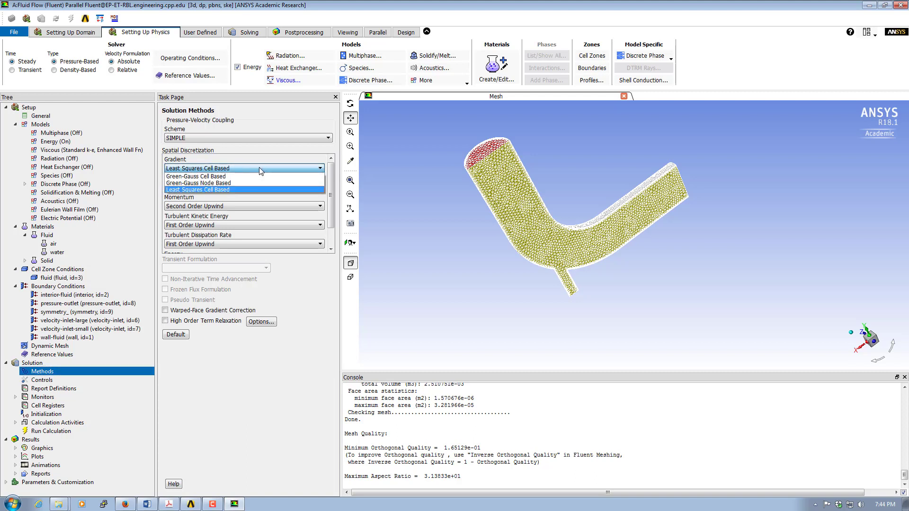
{"action": "left_click", "coordinate": [215, 182]}
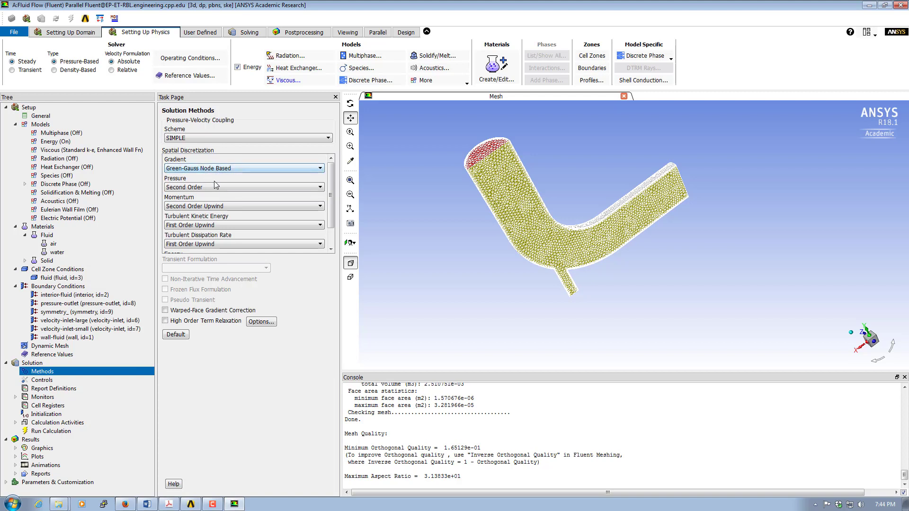
{"action": "left_click_drag", "start_coordinate": [331, 195], "coordinate": [330, 212]}
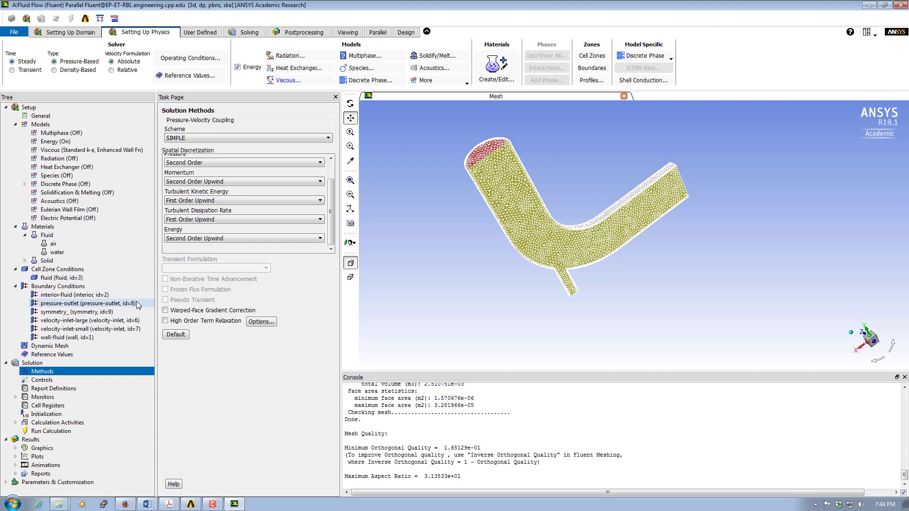
Open the solution controls to examine the under-relaxation factors.
{"action": "left_click", "coordinate": [43, 380]}
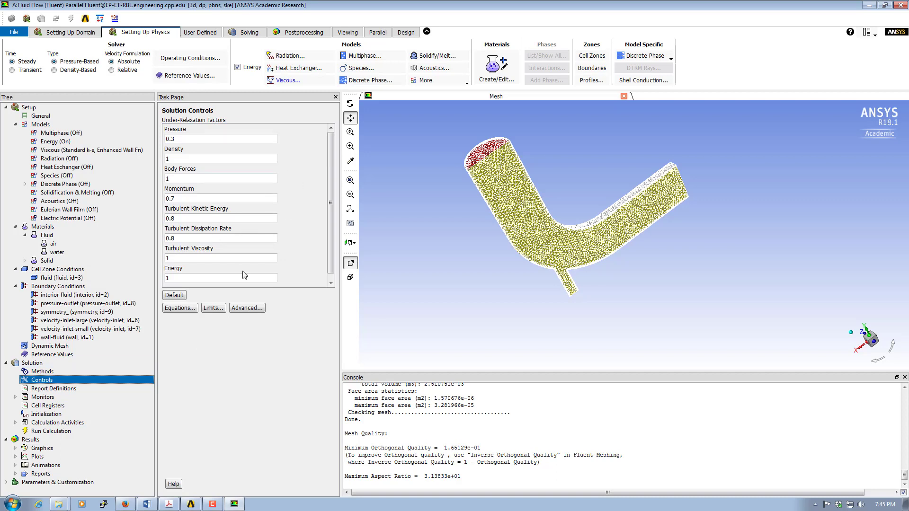
Review the remaining under-relaxation factors and the residual monitors' absolute convergence criteria without changing them.
{"action": "left_click_drag", "start_coordinate": [328, 195], "coordinate": [328, 215]}
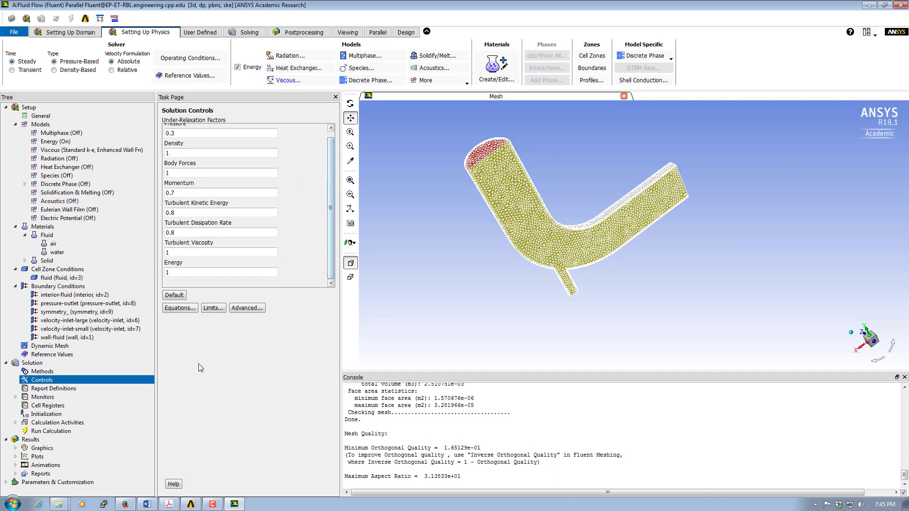
{"action": "double_click", "coordinate": [43, 398]}
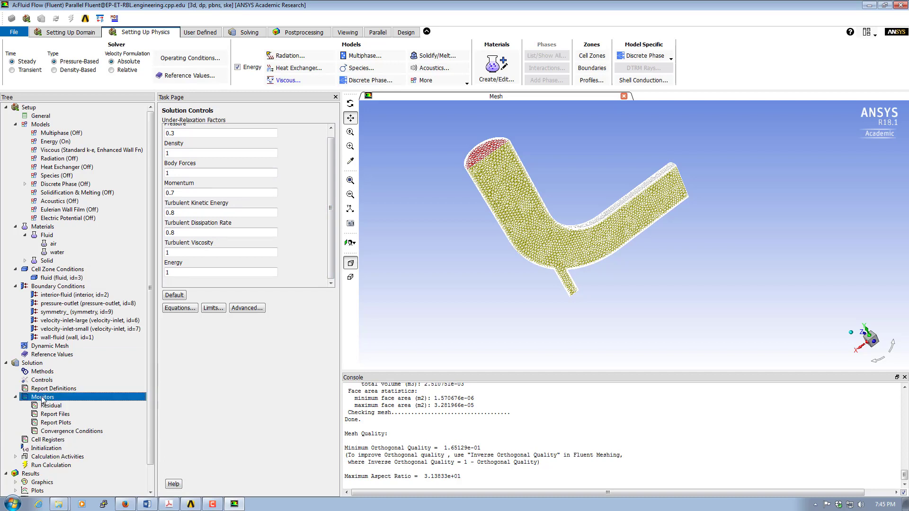
{"action": "left_click", "coordinate": [48, 406]}
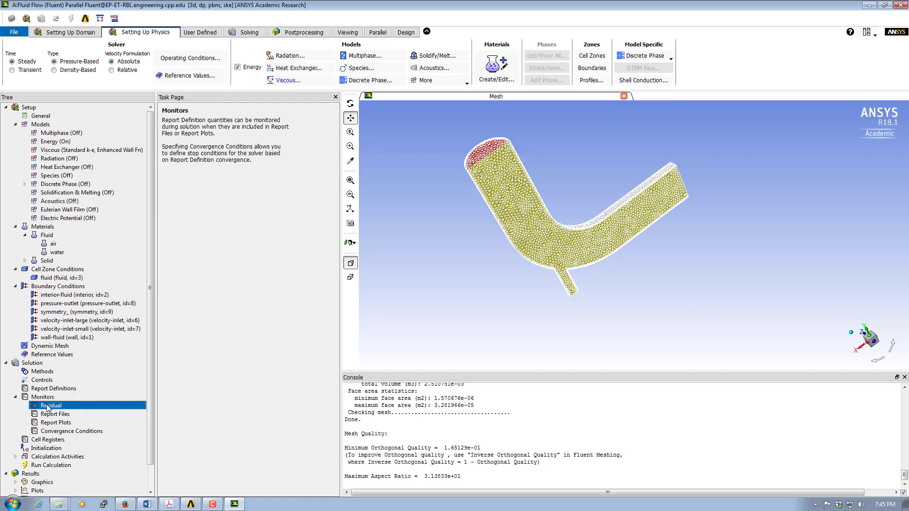
{"action": "double_click", "coordinate": [48, 406]}
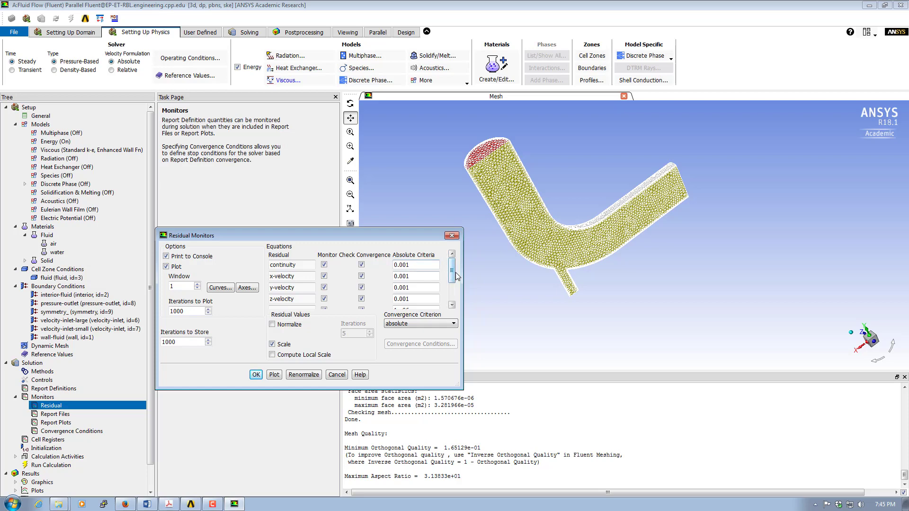
{"action": "left_click_drag", "start_coordinate": [453, 277], "coordinate": [451, 277]}
{"action": "left_click", "coordinate": [337, 374]}
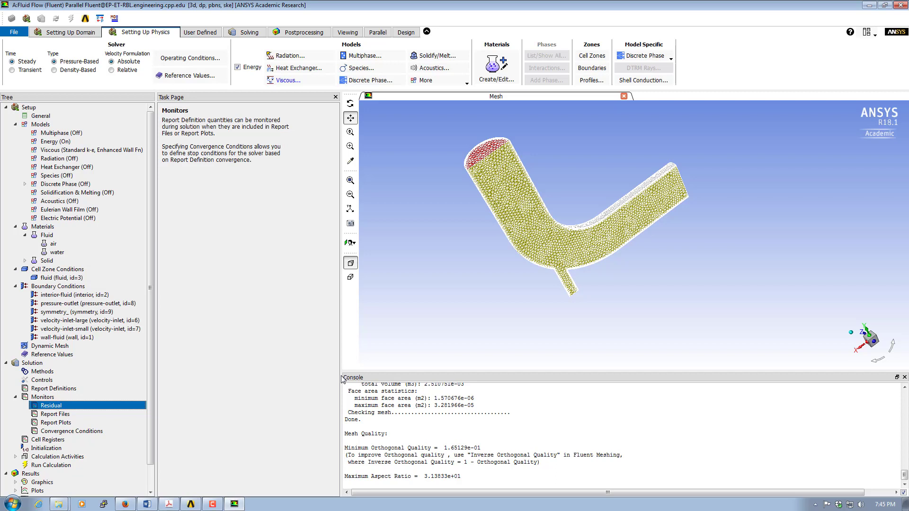
Initialize the solution with hybrid initialization and run the calculation with the number of iterations set to 1000000.
{"action": "left_click", "coordinate": [54, 450]}
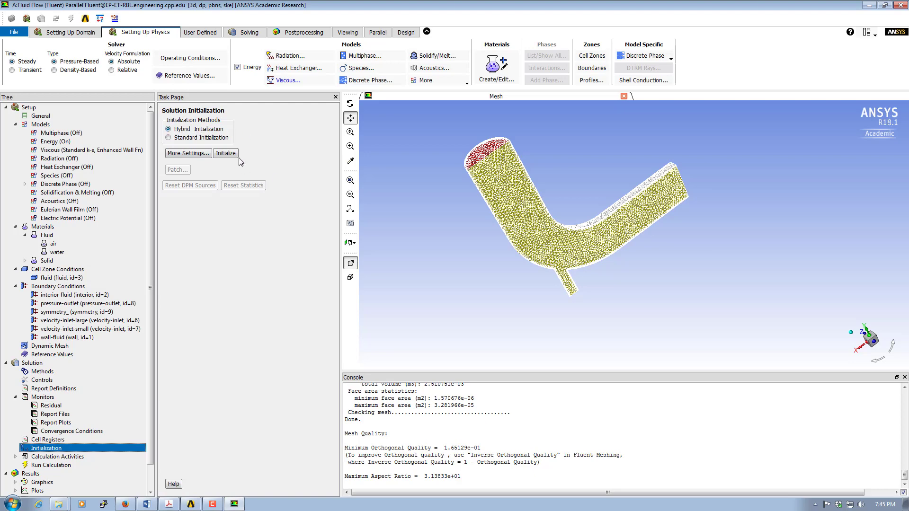
{"action": "left_click", "coordinate": [225, 154]}
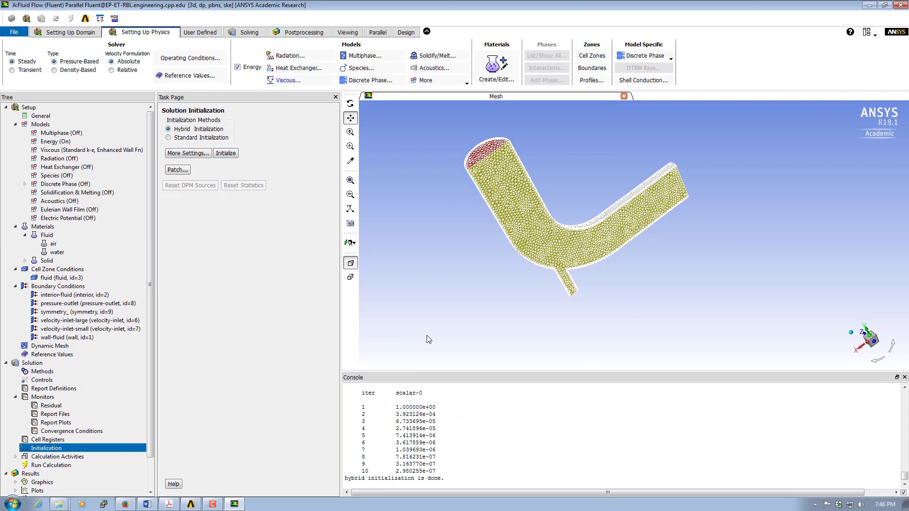
{"action": "left_click_drag", "start_coordinate": [149, 408], "coordinate": [151, 445]}
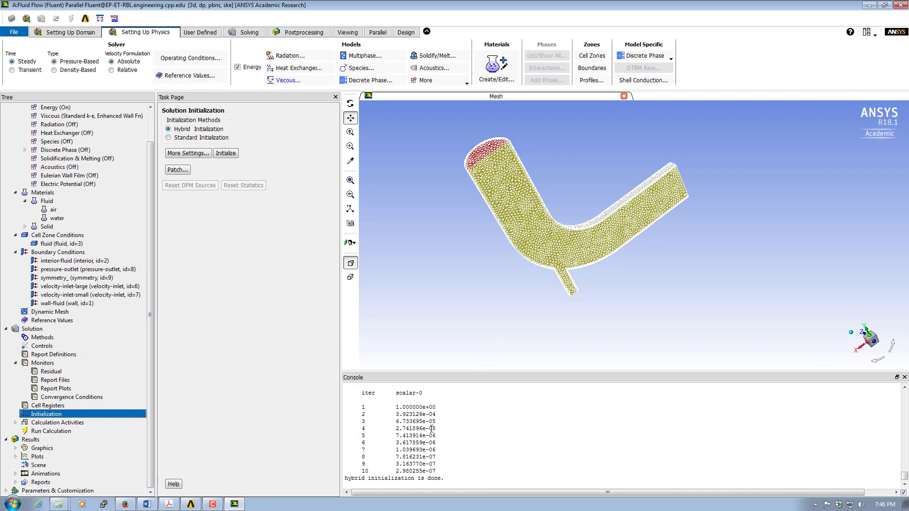
{"action": "left_click", "coordinate": [49, 431]}
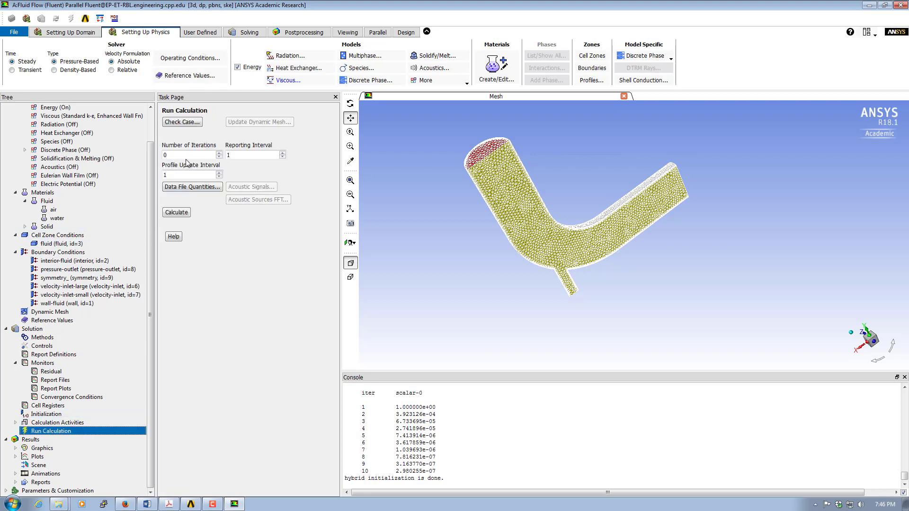
{"action": "left_click_drag", "start_coordinate": [178, 155], "coordinate": [143, 155]}
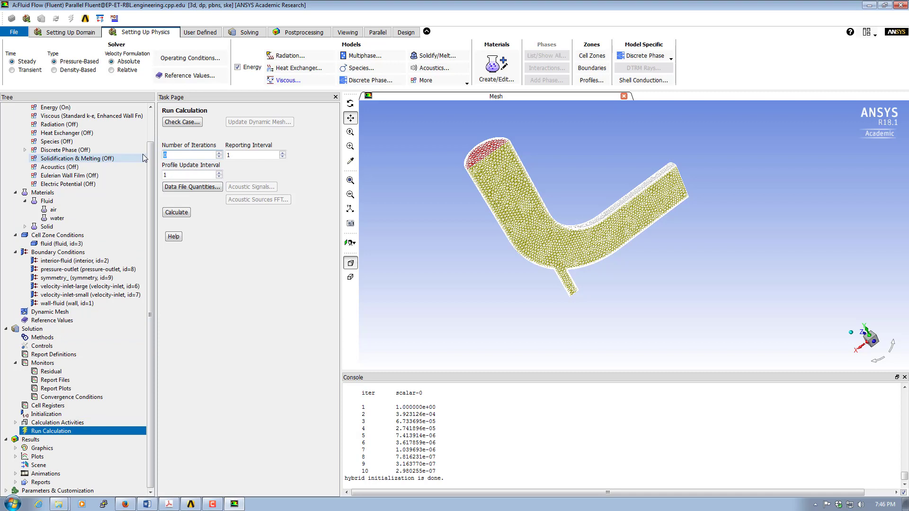
{"action": "type", "text": "1000000"}
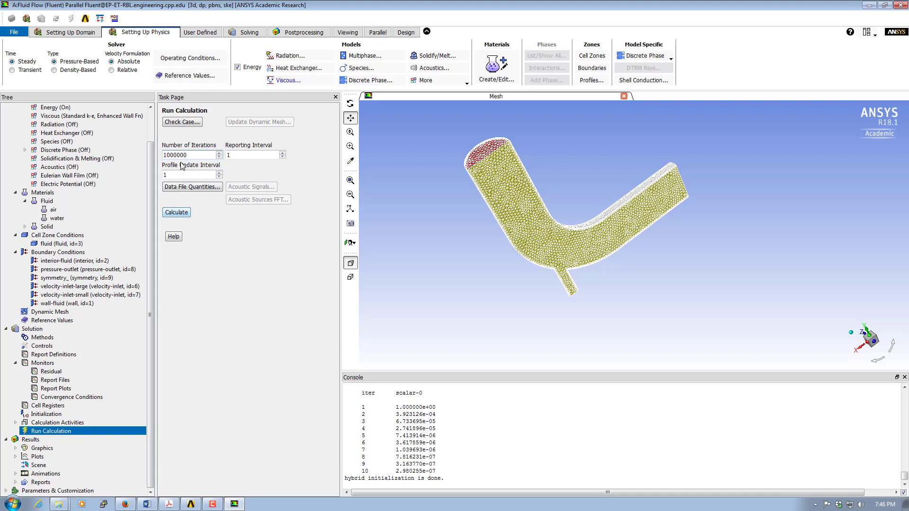
{"action": "left_click", "coordinate": [175, 214]}
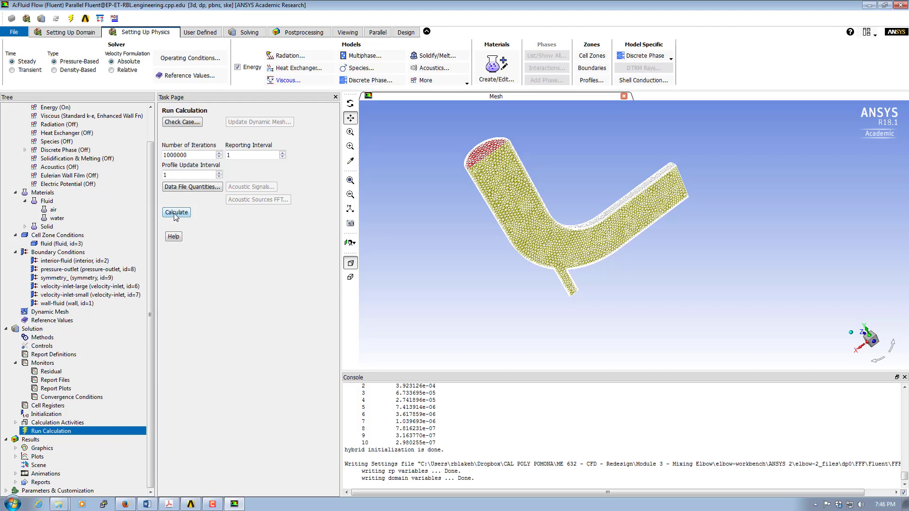
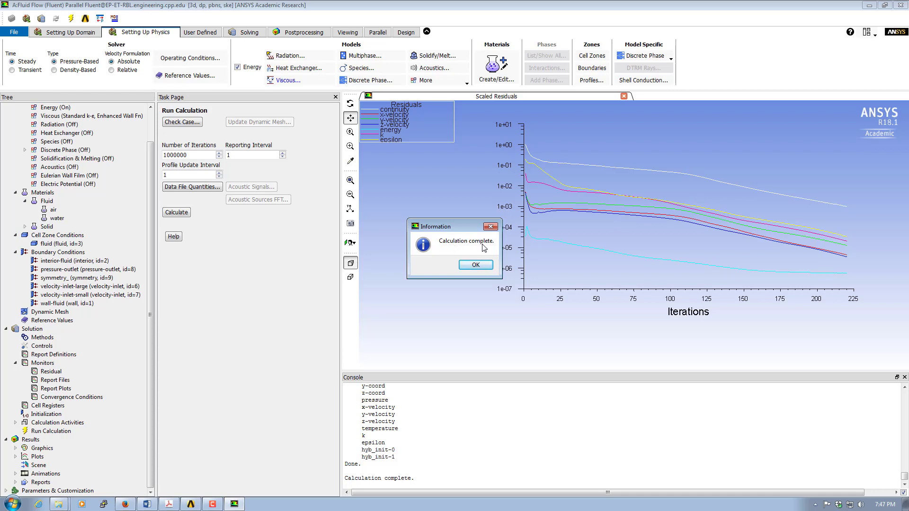
{"action": "left_click", "coordinate": [476, 265]}
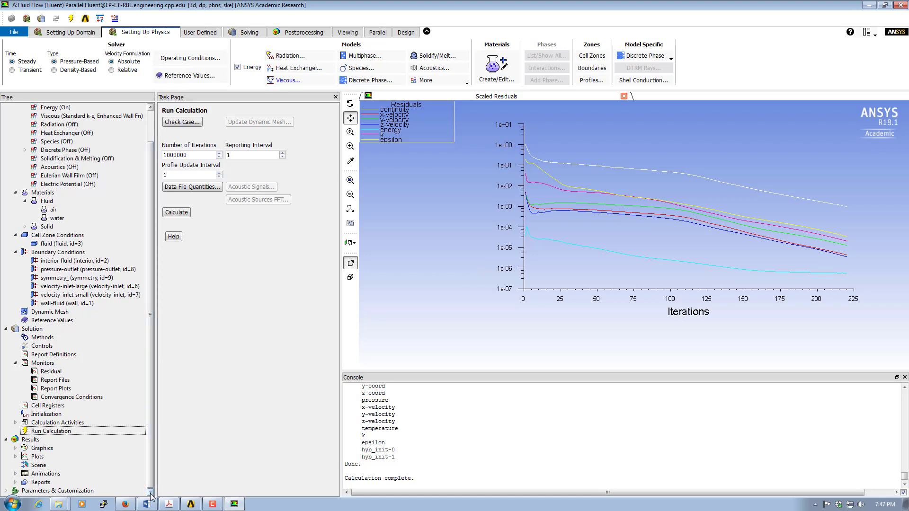
Display filled contours of static temperature on the symmetry_ surface.
{"action": "double_click", "coordinate": [42, 449]}
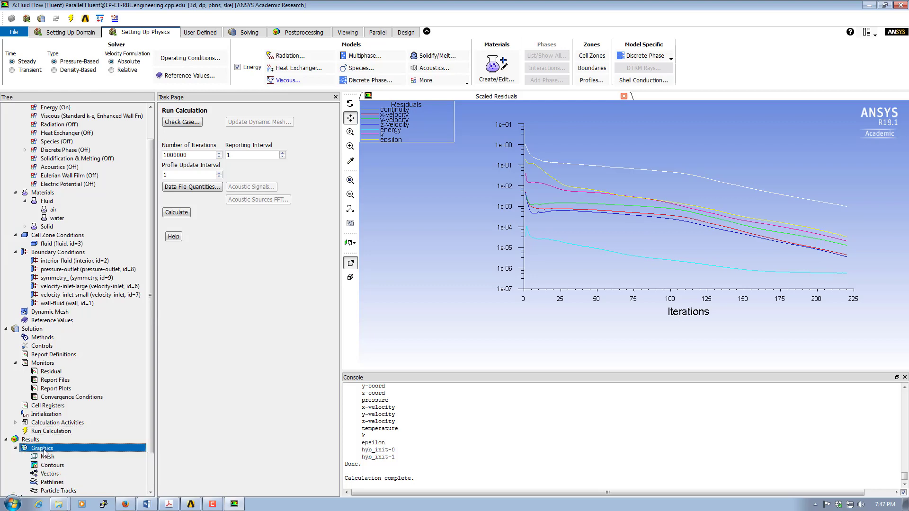
{"action": "double_click", "coordinate": [187, 140]}
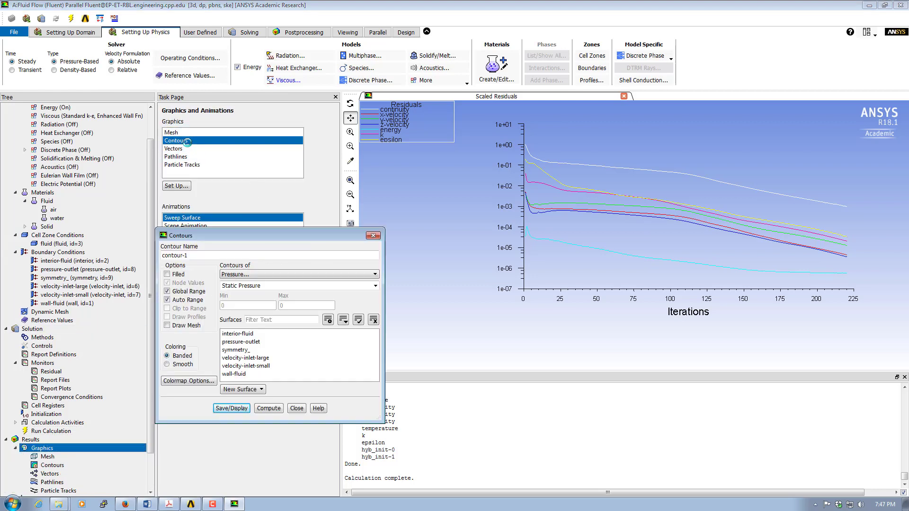
{"action": "left_click", "coordinate": [241, 275]}
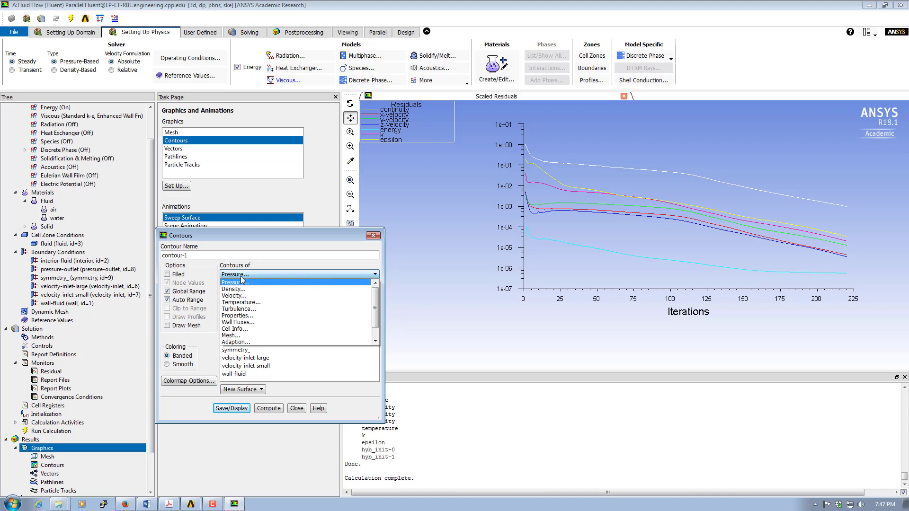
{"action": "left_click", "coordinate": [251, 302]}
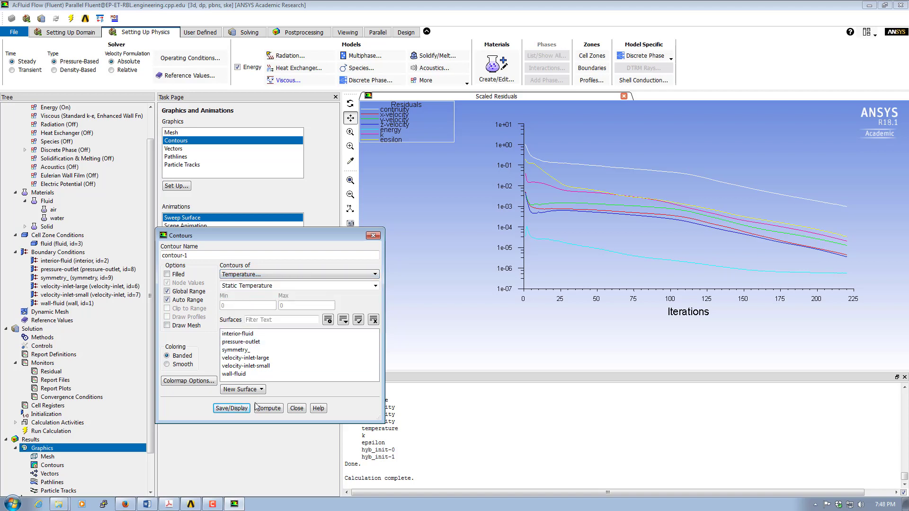
{"action": "left_click", "coordinate": [230, 351]}
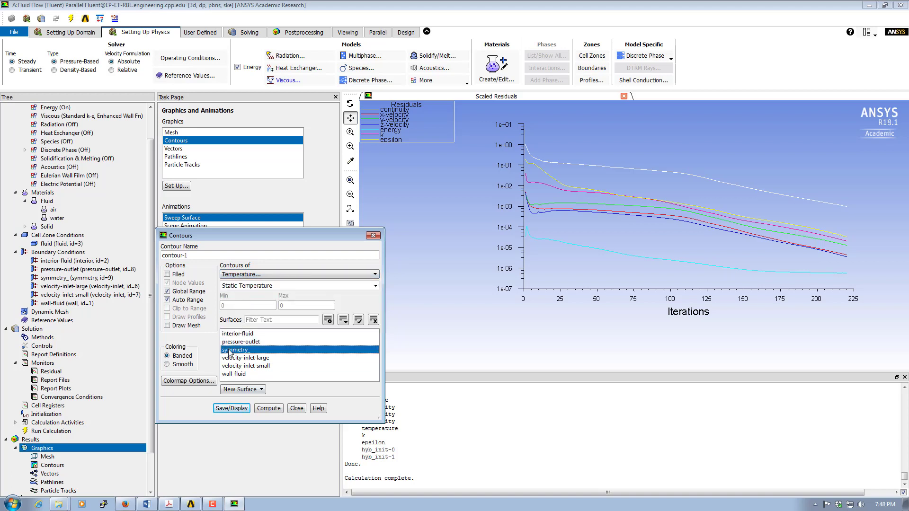
{"action": "left_click", "coordinate": [169, 276]}
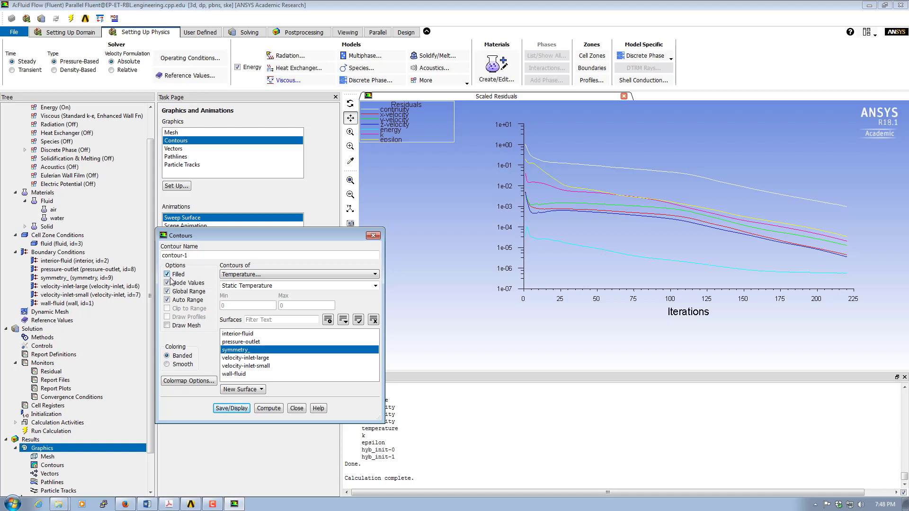
{"action": "left_click", "coordinate": [227, 408]}
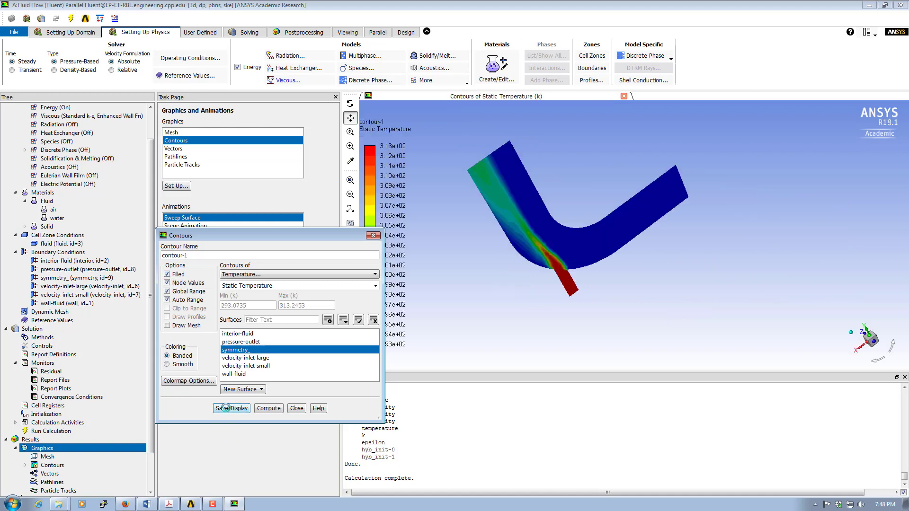
Examine the temperature contours with the symmetry plane facing the viewer and the whole color legend uncovered.
{"action": "left_click_drag", "start_coordinate": [585, 223], "coordinate": [645, 269]}
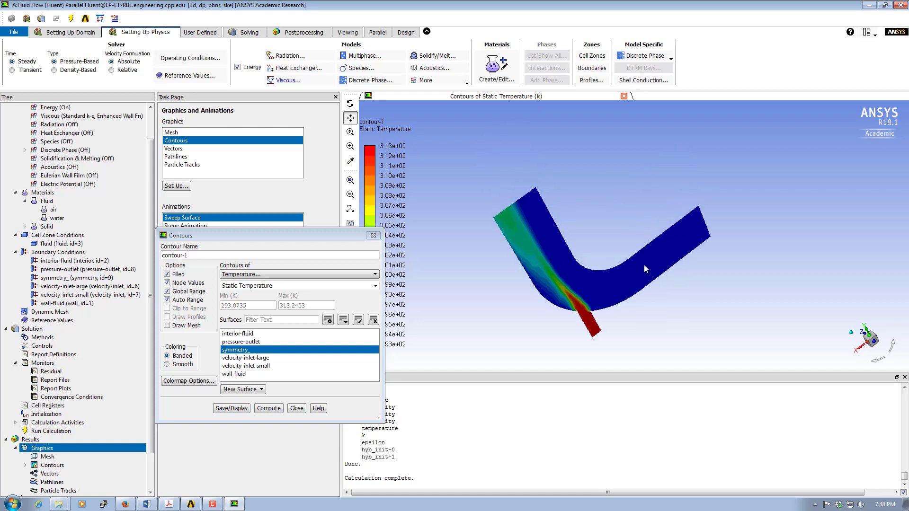
{"action": "left_click_drag", "start_coordinate": [548, 152], "coordinate": [583, 133]}
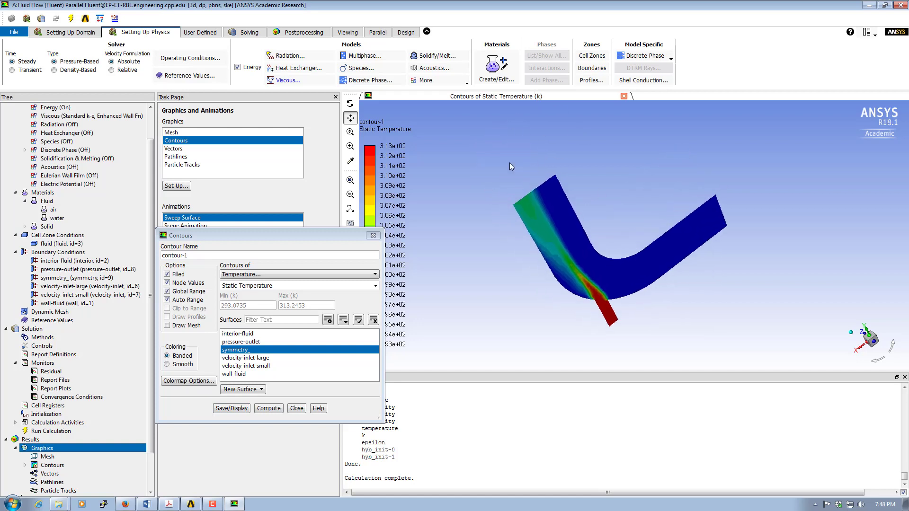
{"action": "left_click", "coordinate": [350, 104]}
{"action": "left_click_drag", "start_coordinate": [440, 258], "coordinate": [532, 262]}
{"action": "left_click_drag", "start_coordinate": [502, 248], "coordinate": [468, 239]}
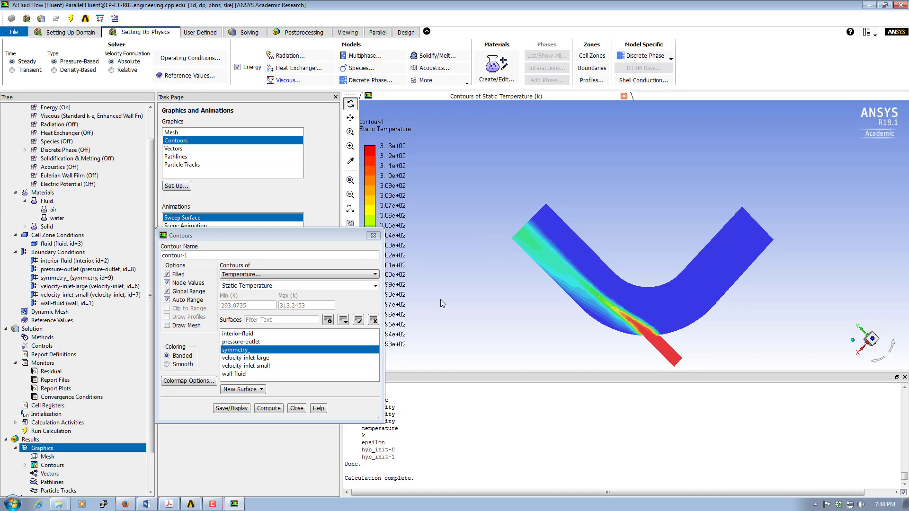
{"action": "left_click_drag", "start_coordinate": [319, 234], "coordinate": [272, 235]}
{"action": "left_click", "coordinate": [719, 291]}
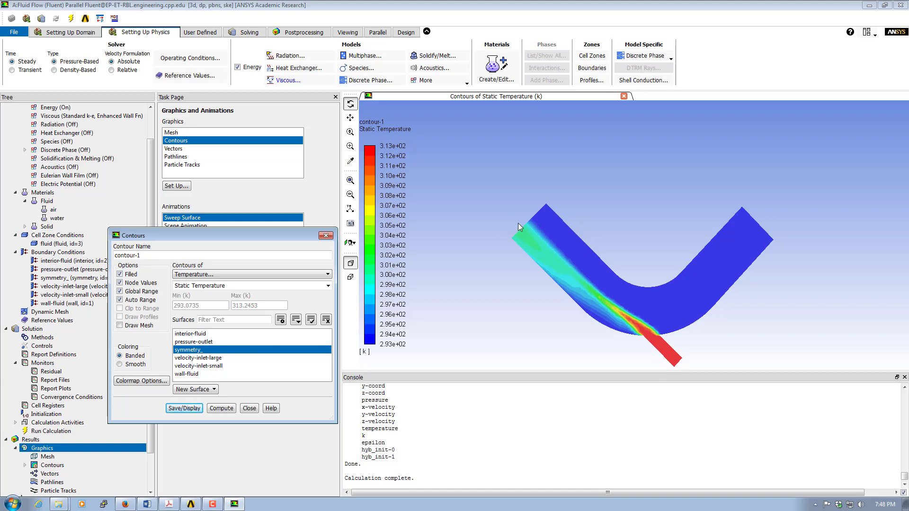
Display filled contours of velocity magnitude on the symmetry_ surface and finish the contour setup.
{"action": "left_click", "coordinate": [202, 275]}
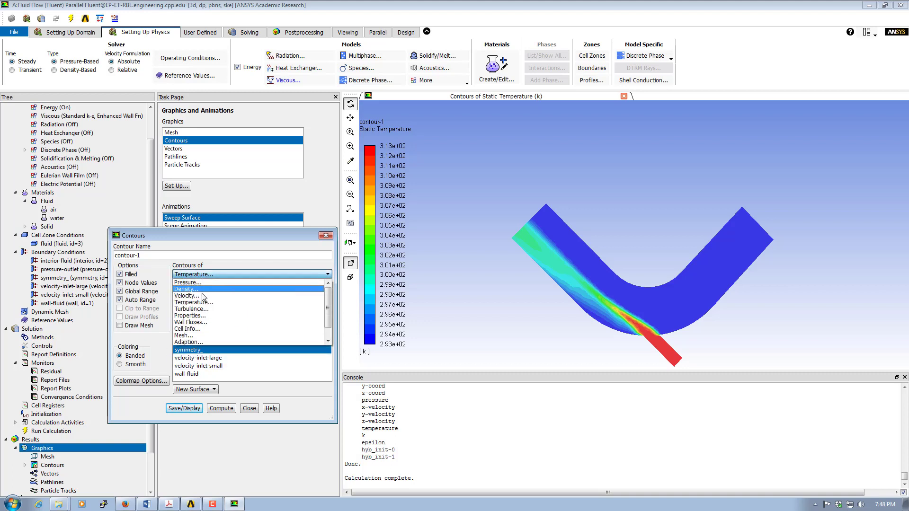
{"action": "left_click", "coordinate": [202, 296]}
{"action": "left_click", "coordinate": [191, 410]}
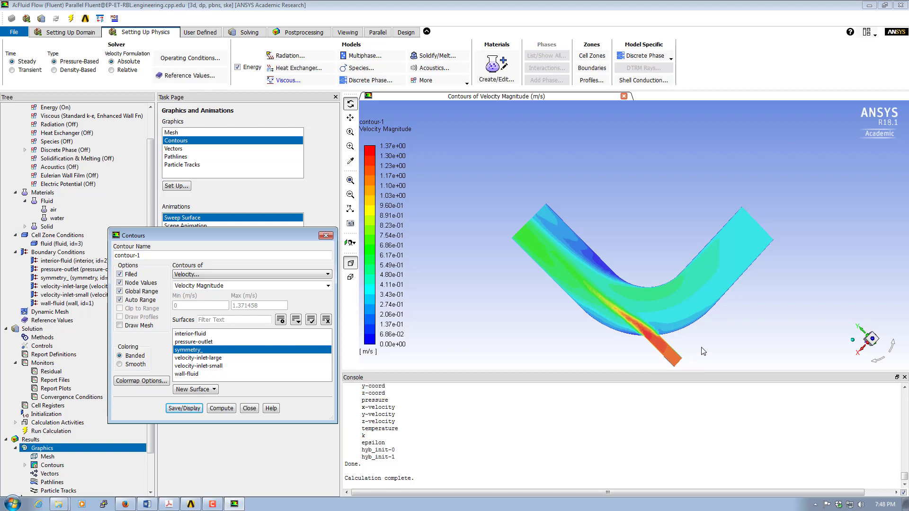
{"action": "left_click", "coordinate": [248, 408]}
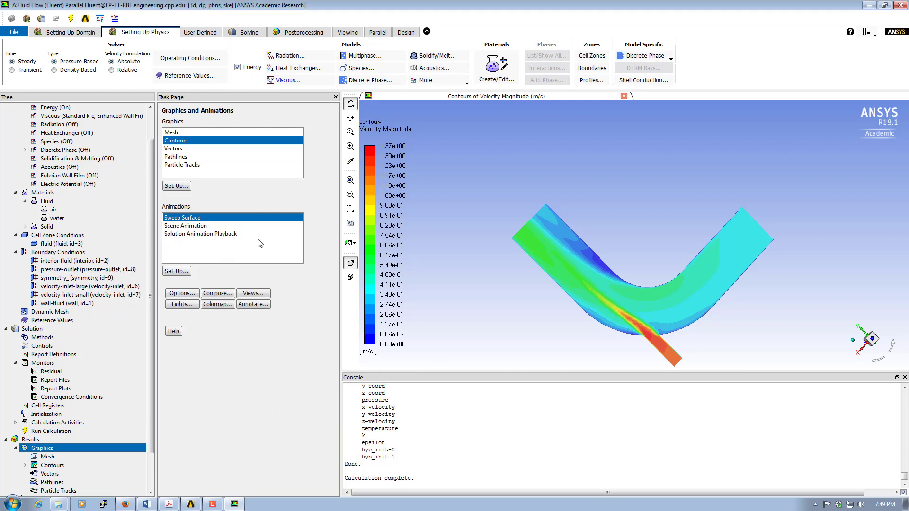
Save the project, using the settings changes for the current calculation only, and close Fluent.
{"action": "left_click", "coordinate": [15, 32]}
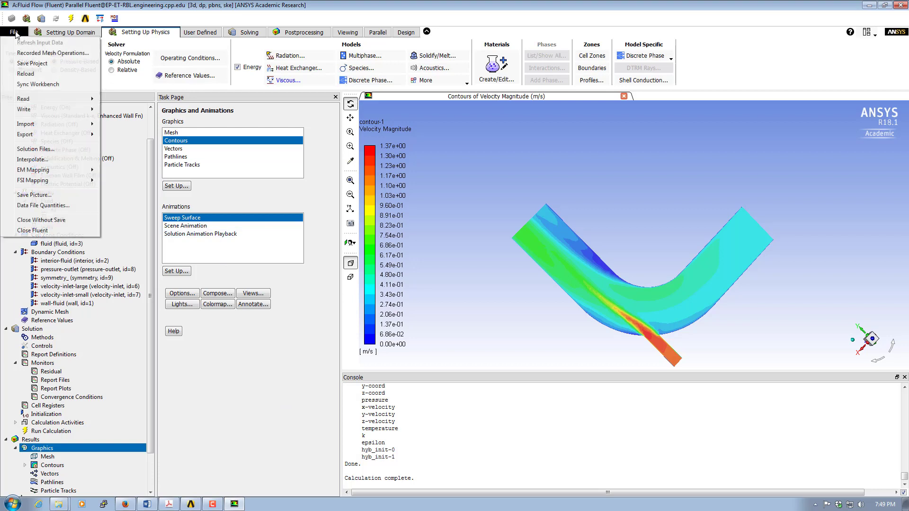
{"action": "left_click", "coordinate": [32, 63]}
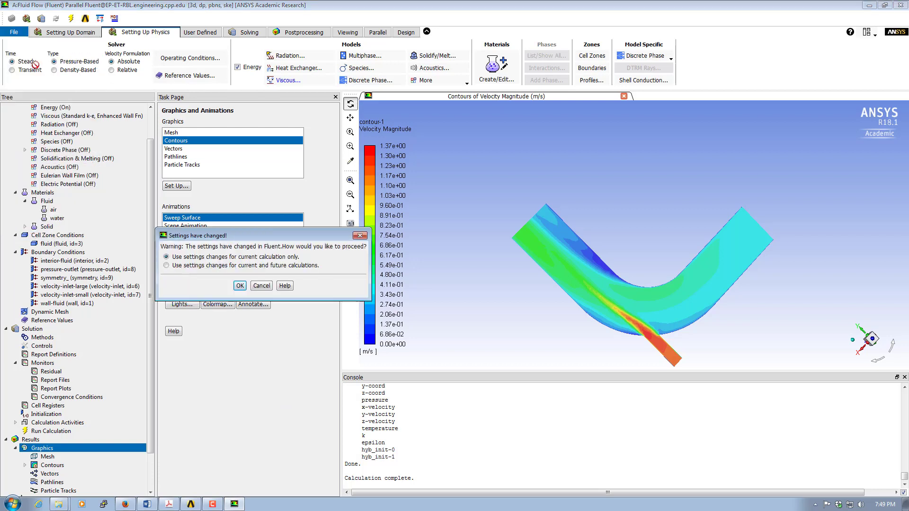
{"action": "left_click", "coordinate": [239, 286]}
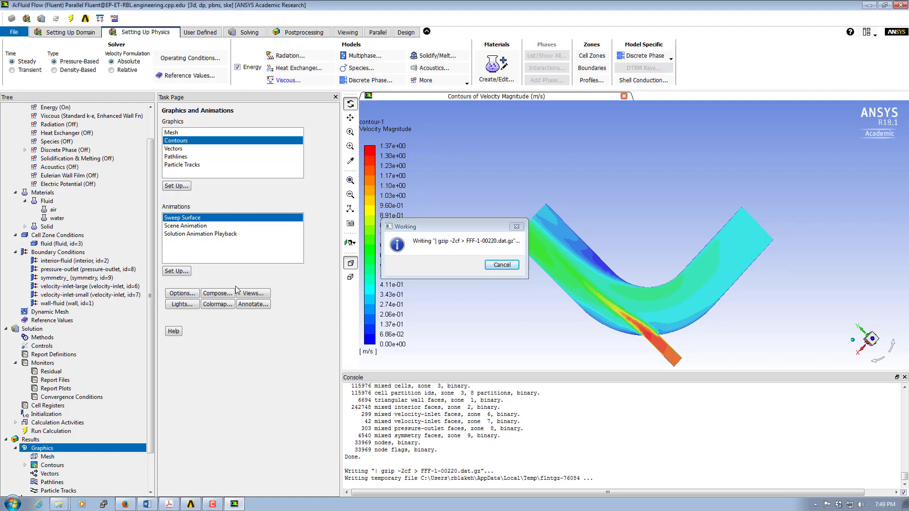
{"action": "left_click", "coordinate": [16, 34]}
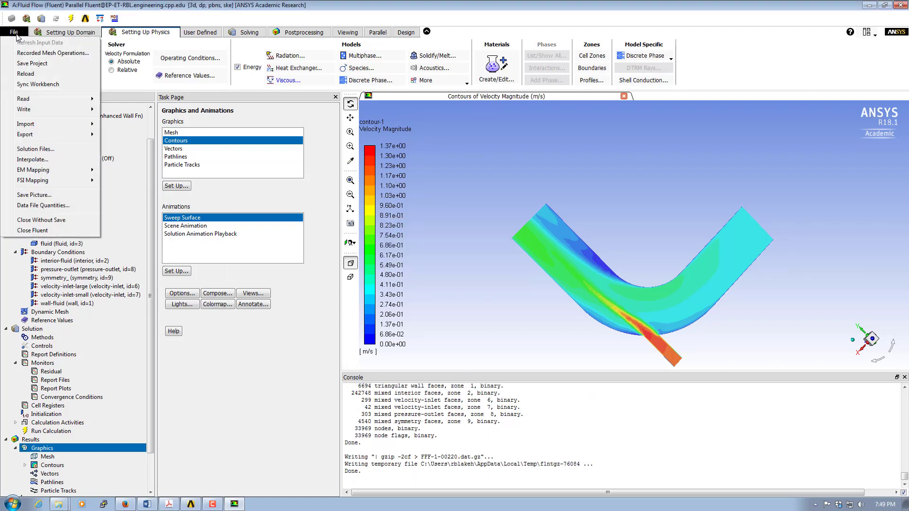
{"action": "left_click", "coordinate": [46, 231]}
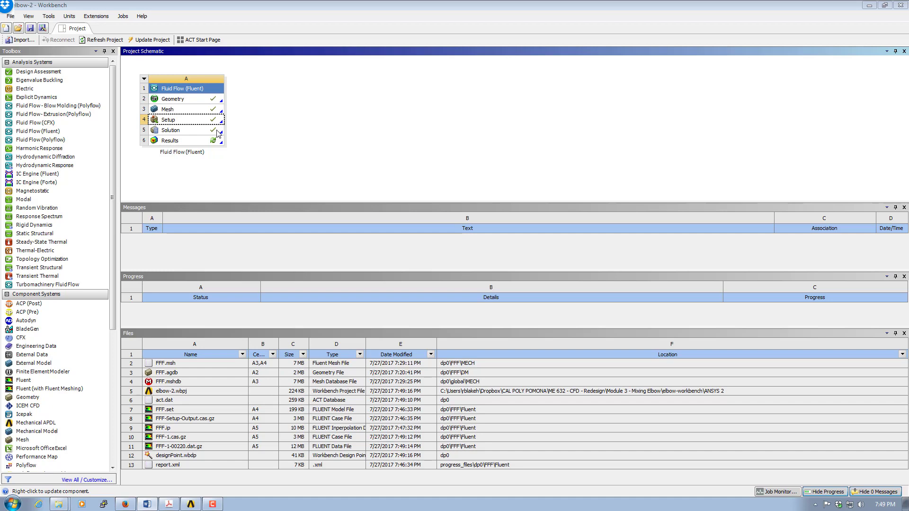
Open the Results of the Fluid Flow (Fluent) system from Workbench in CFD-Post.
{"action": "left_click", "coordinate": [163, 142]}
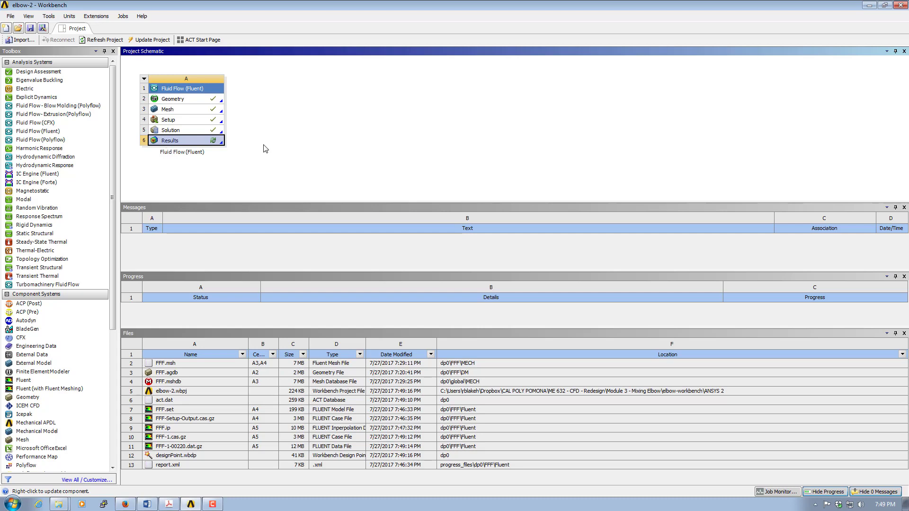
{"action": "double_click", "coordinate": [183, 141]}
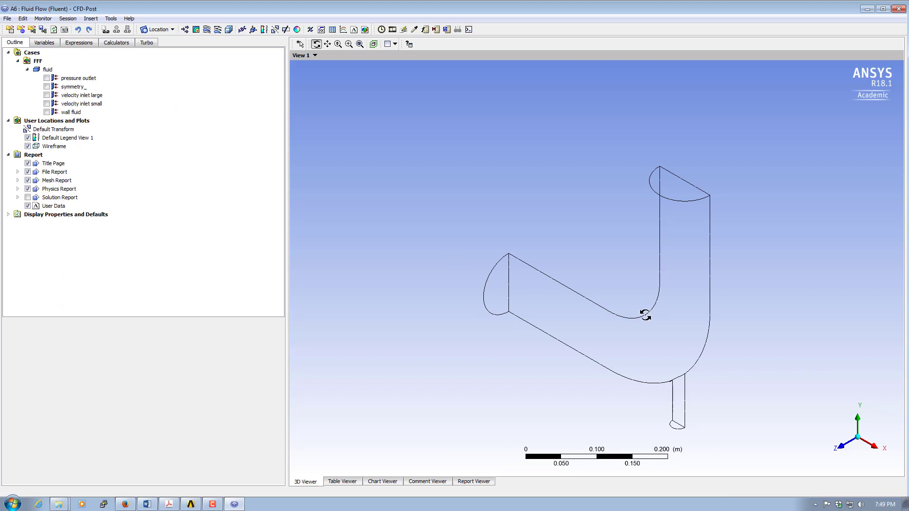
Create a contour plot of Temperature on the symmetry_ location with 50 contours.
{"action": "left_click_drag", "start_coordinate": [680, 349], "coordinate": [620, 345]}
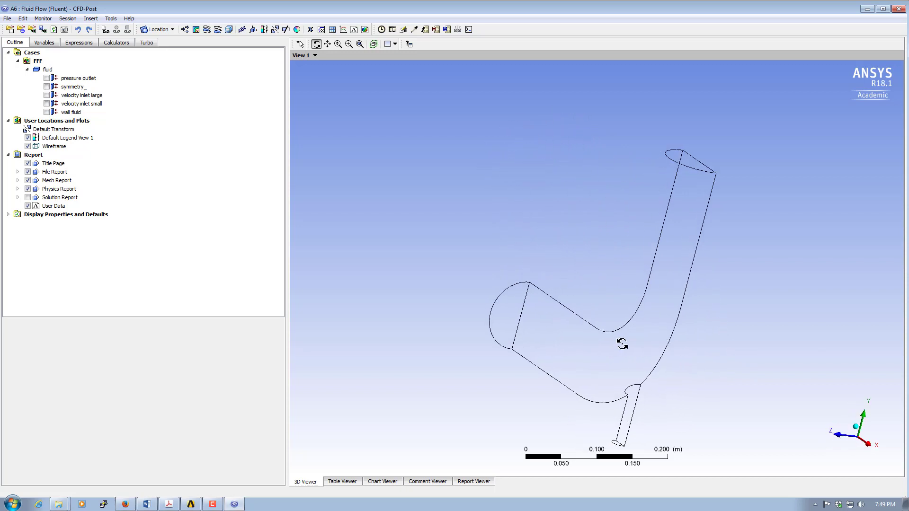
{"action": "left_click", "coordinate": [196, 30]}
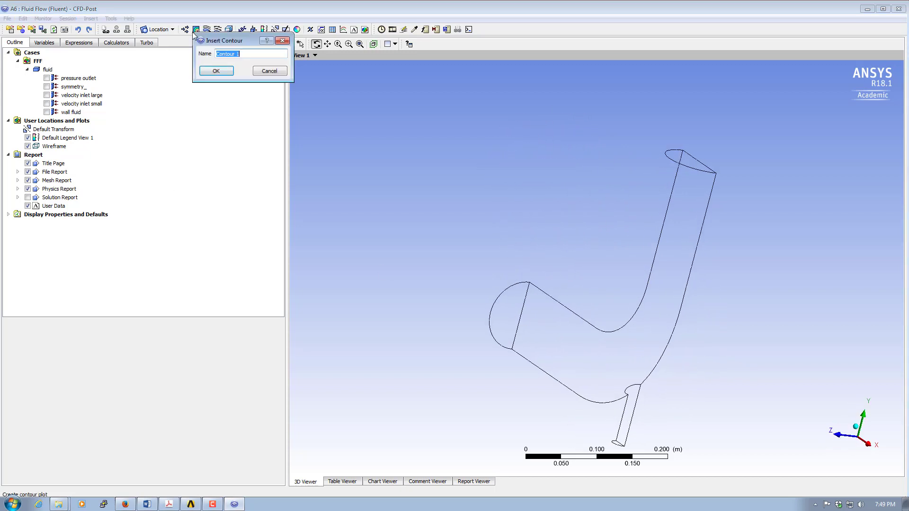
{"action": "left_click", "coordinate": [227, 72]}
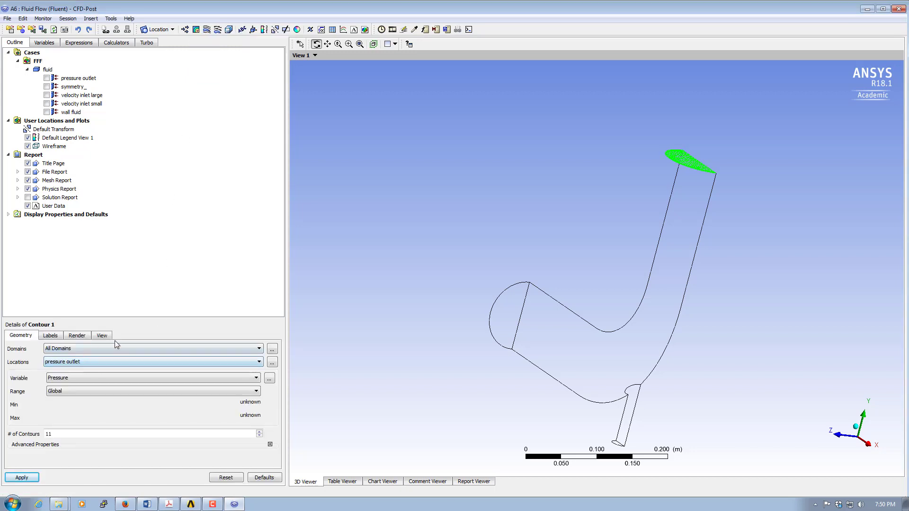
{"action": "left_click", "coordinate": [80, 381]}
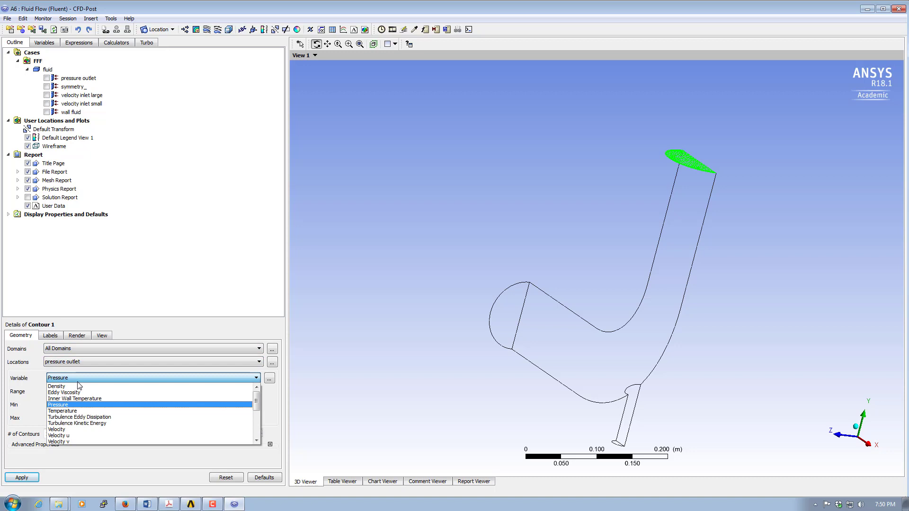
{"action": "left_click", "coordinate": [67, 411]}
{"action": "left_click", "coordinate": [56, 363]}
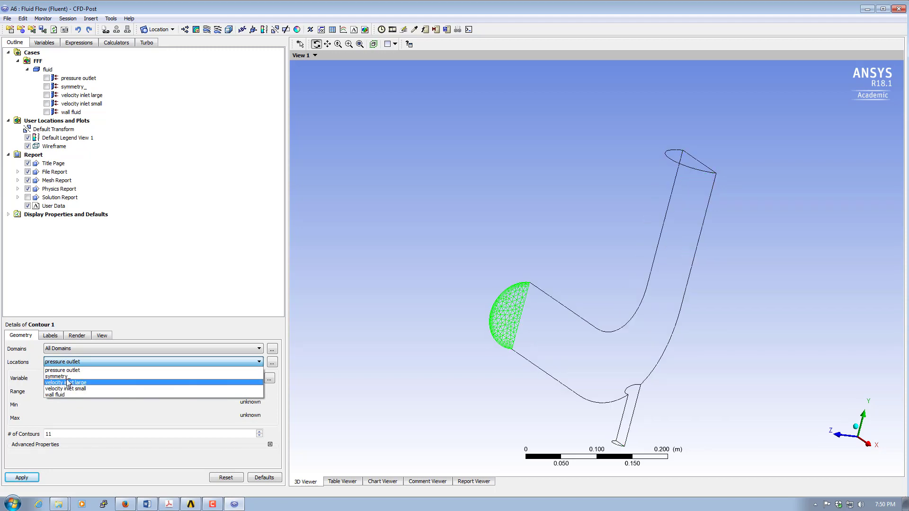
{"action": "left_click", "coordinate": [68, 376]}
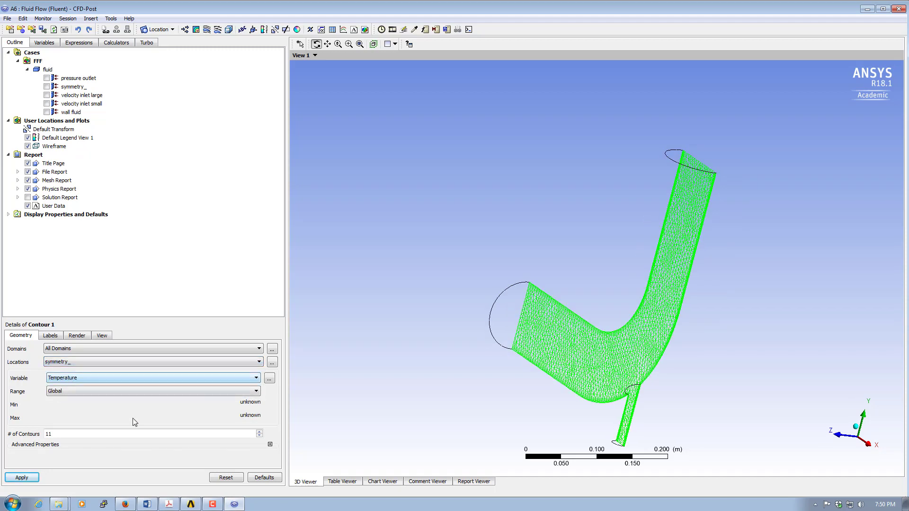
{"action": "double_click", "coordinate": [47, 434]}
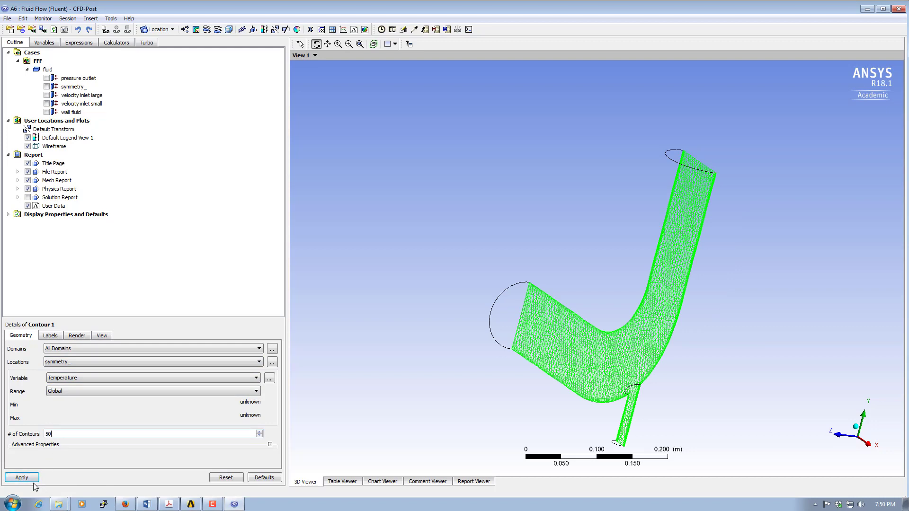
{"action": "left_click", "coordinate": [21, 477]}
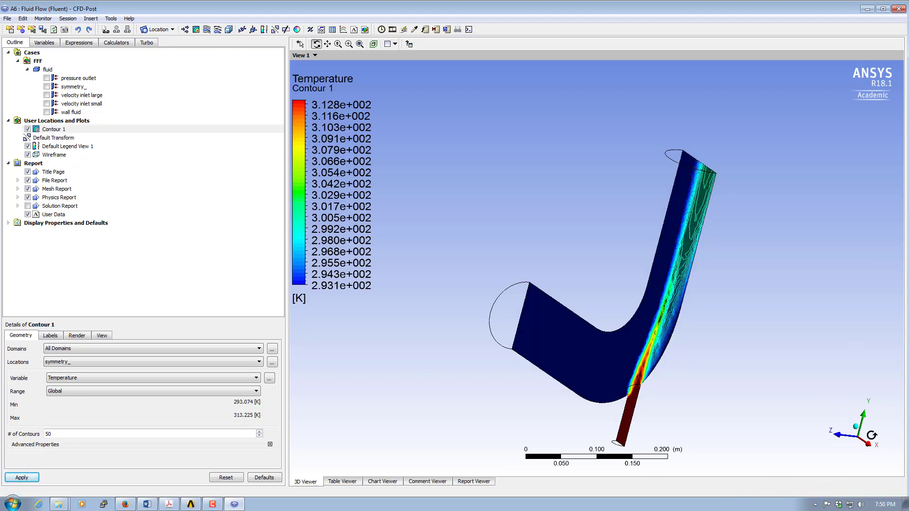
Examine the temperature contours on the elbow from both sides and with the symmetry plane facing the viewer.
{"action": "left_click_drag", "start_coordinate": [671, 342], "coordinate": [589, 311]}
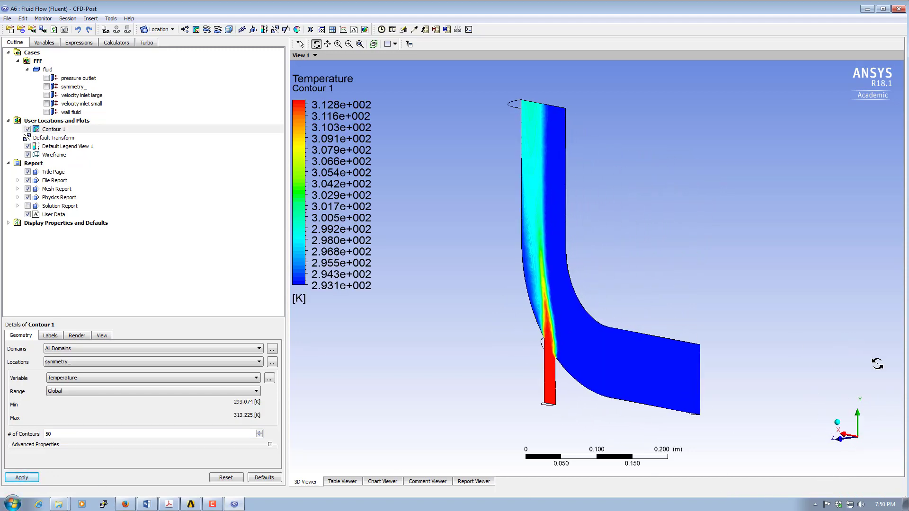
{"action": "left_click_drag", "start_coordinate": [767, 382], "coordinate": [722, 412]}
{"action": "left_click_drag", "start_coordinate": [778, 404], "coordinate": [689, 392]}
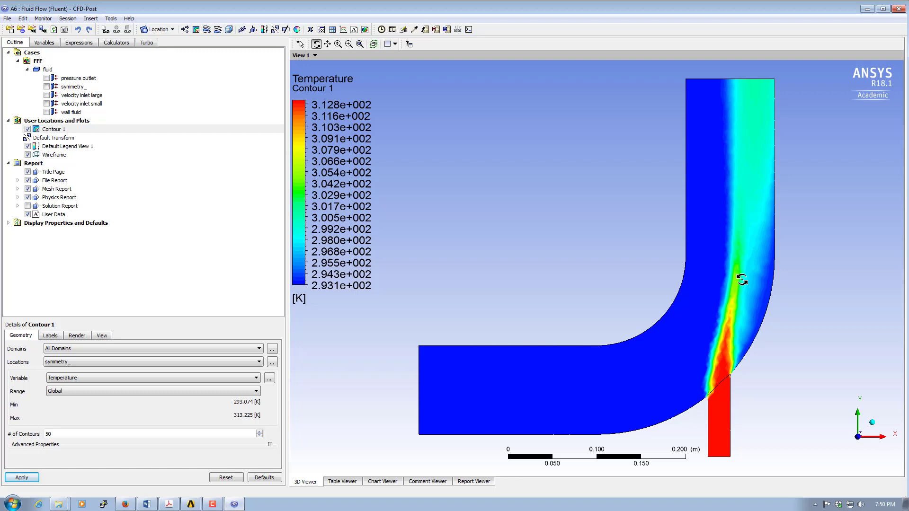
{"action": "scroll", "coordinate": [742, 280], "scroll_direction": "down", "scroll_amount": 5}
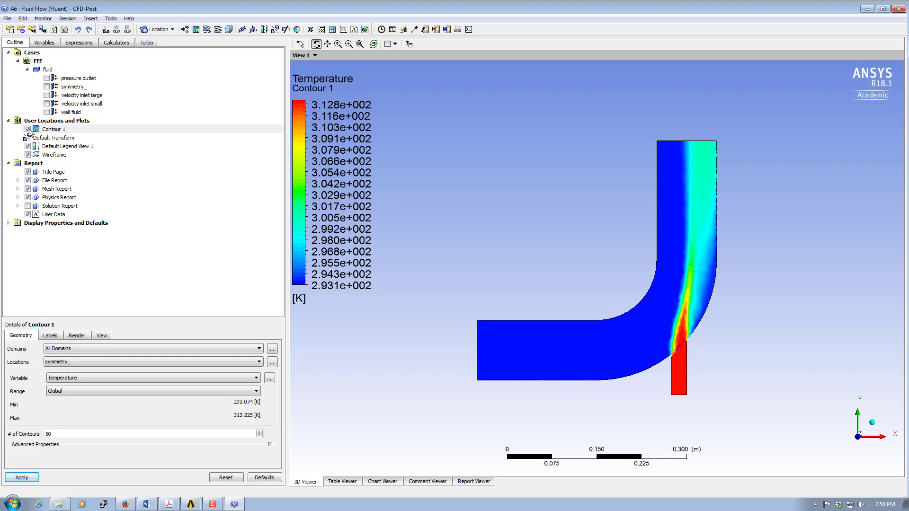
{"action": "left_click_drag", "start_coordinate": [703, 150], "coordinate": [589, 218]}
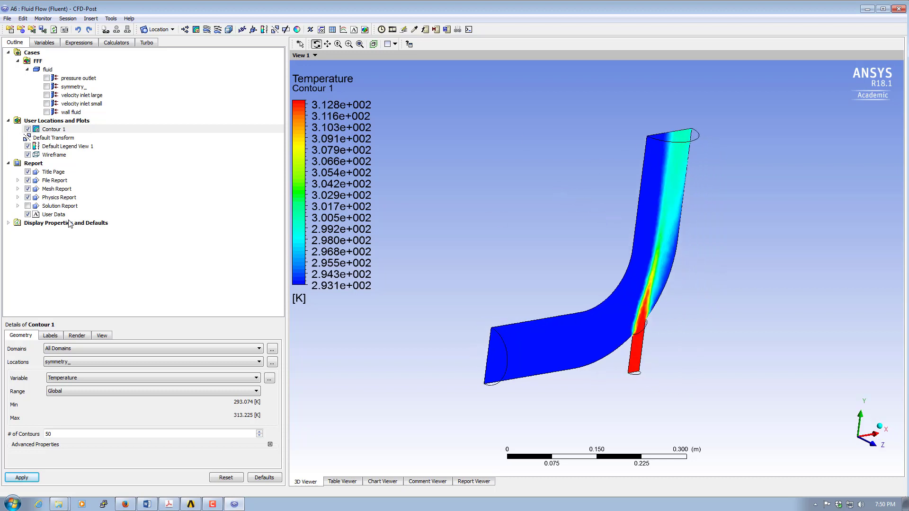
Hide the temperature contour plot and add a volume rendering of Temperature across all domains.
{"action": "left_click", "coordinate": [27, 129]}
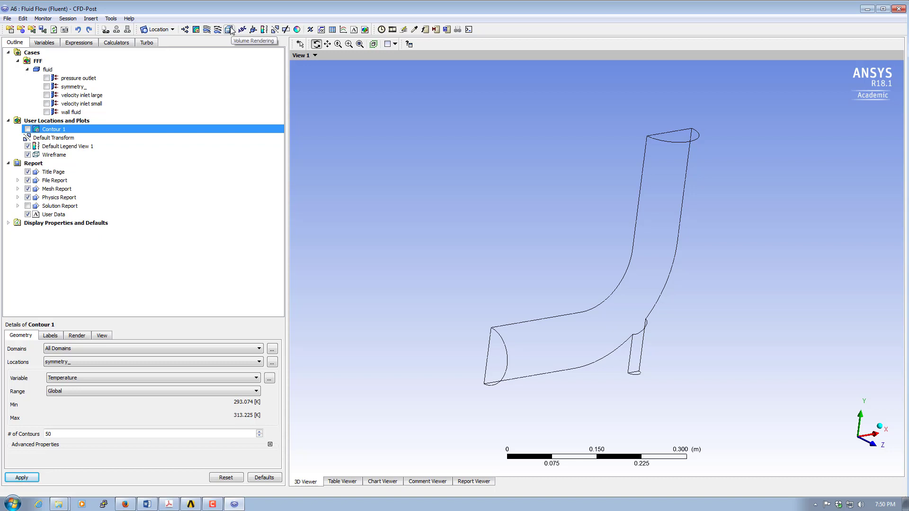
{"action": "left_click", "coordinate": [230, 30]}
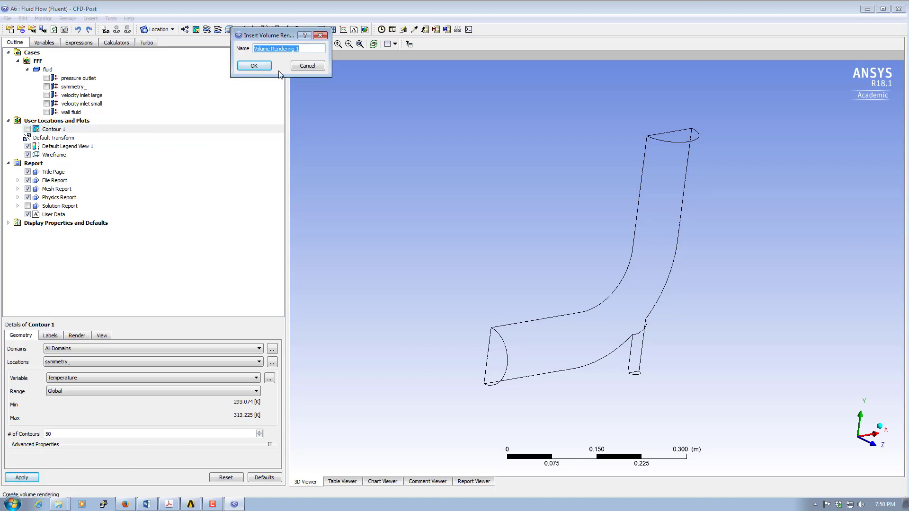
{"action": "left_click", "coordinate": [255, 66]}
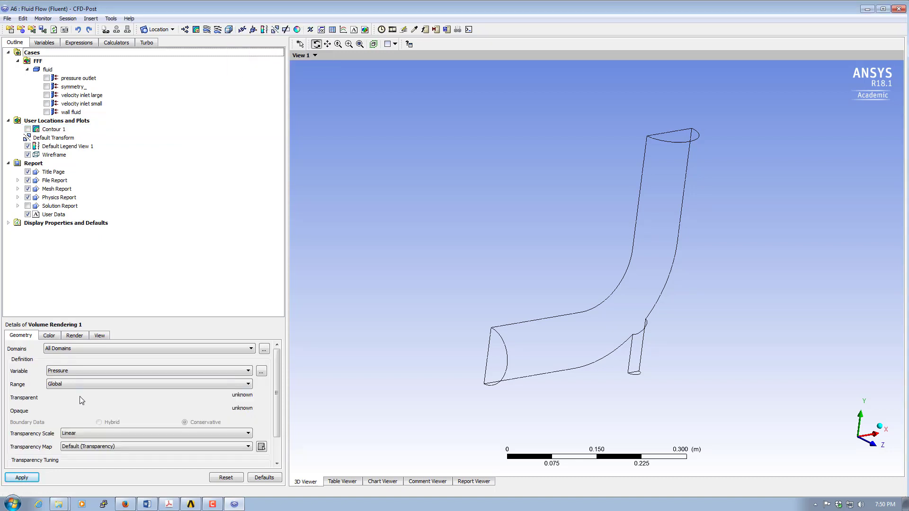
{"action": "left_click", "coordinate": [70, 372]}
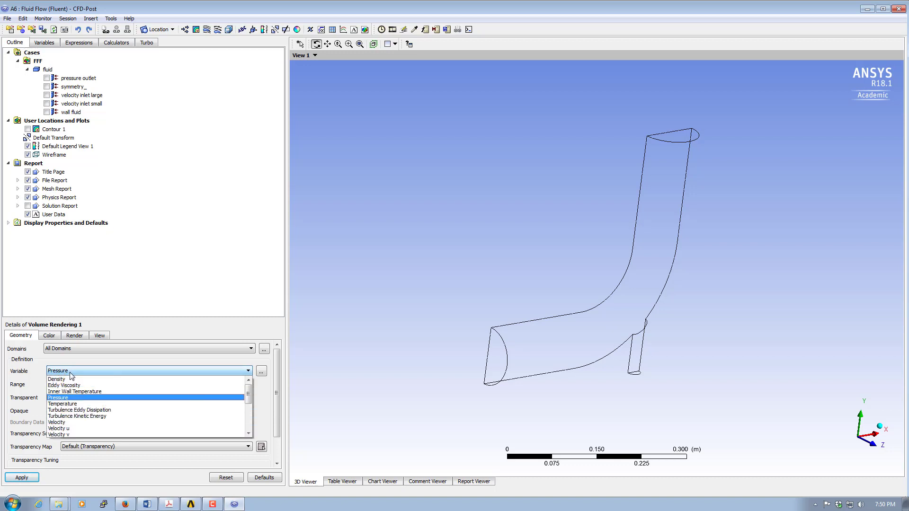
{"action": "left_click", "coordinate": [82, 406]}
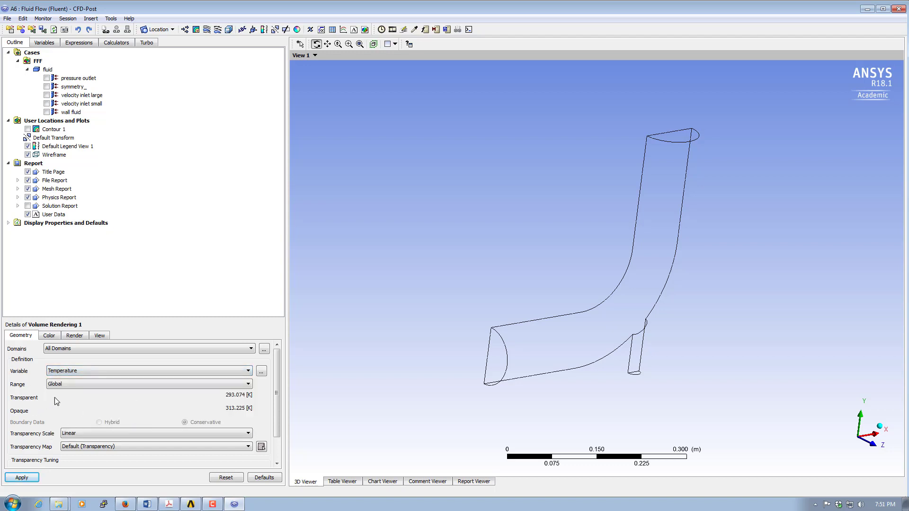
{"action": "left_click", "coordinate": [24, 476]}
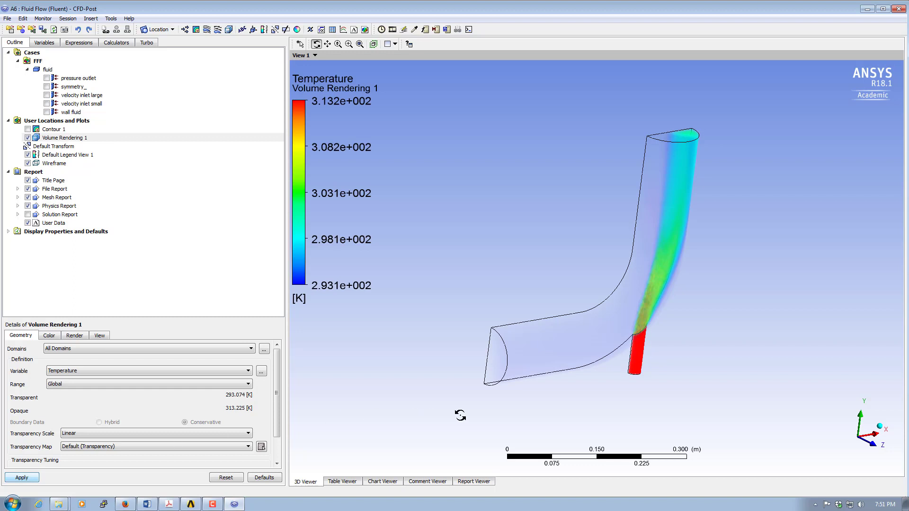
{"action": "left_click_drag", "start_coordinate": [541, 347], "coordinate": [547, 302]}
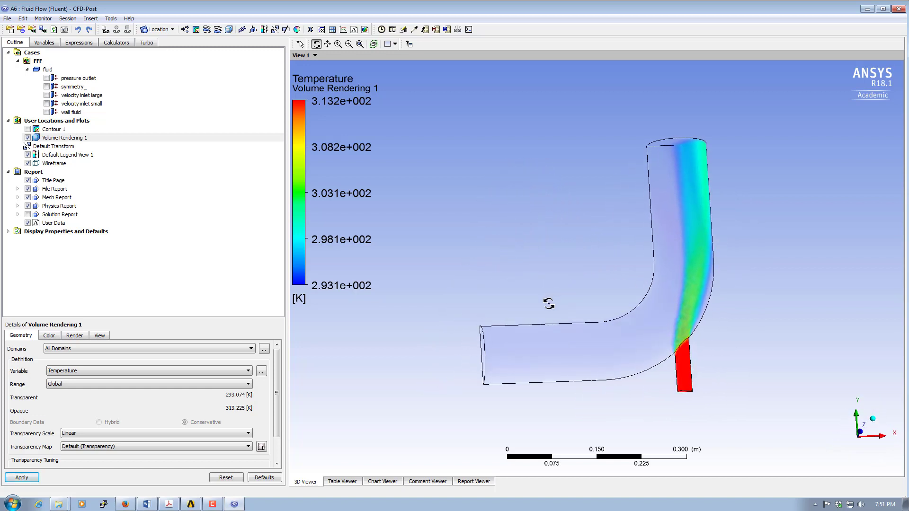
Switch the volume rendering's variable to Pressure and apply it to the elbow.
{"action": "left_click", "coordinate": [84, 371]}
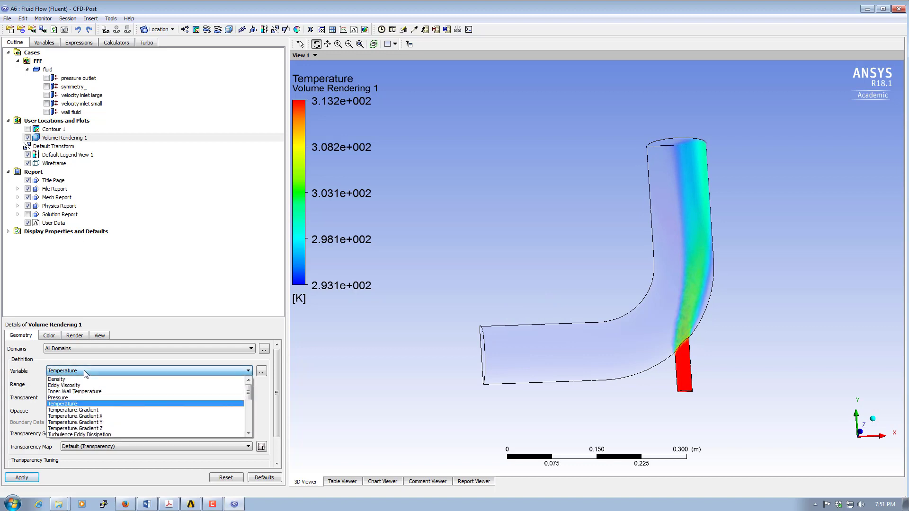
{"action": "left_click", "coordinate": [57, 397]}
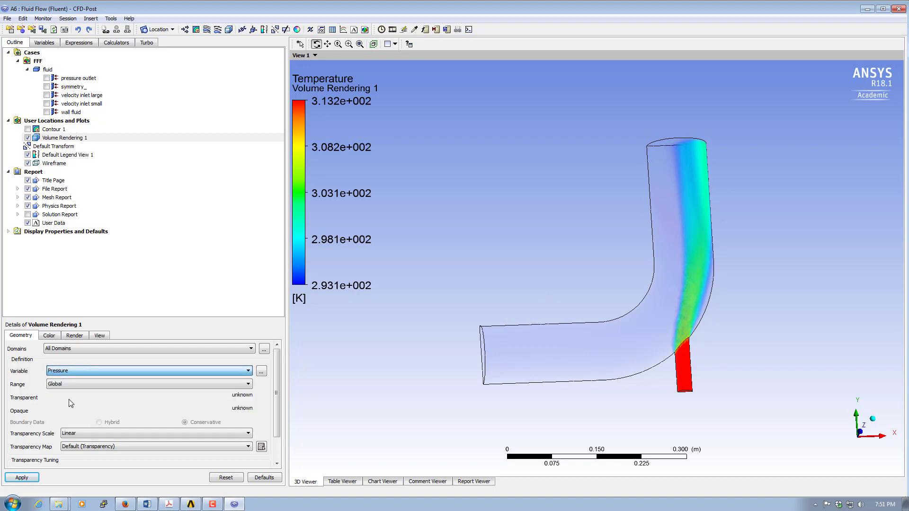
{"action": "left_click", "coordinate": [29, 478]}
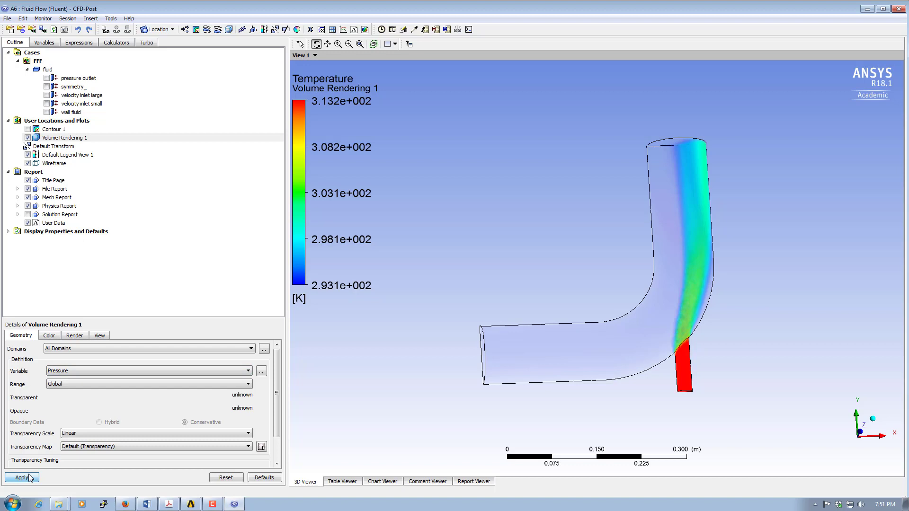
{"action": "mouse_move", "coordinate": [620, 354]}
{"action": "left_mouse_down"}
{"action": "mouse_move", "coordinate": [654, 363]}
{"action": "mouse_move", "coordinate": [683, 335]}
{"action": "mouse_move", "coordinate": [653, 284]}
{"action": "mouse_move", "coordinate": [663, 253]}
{"action": "mouse_move", "coordinate": [677, 274]}
{"action": "mouse_move", "coordinate": [639, 329]}
{"action": "mouse_move", "coordinate": [610, 344]}
{"action": "left_mouse_up"}
Set the volume rendering's variable to Velocity, apply it, and view the flow from the symmetry-plane side.
{"action": "left_click", "coordinate": [87, 370]}
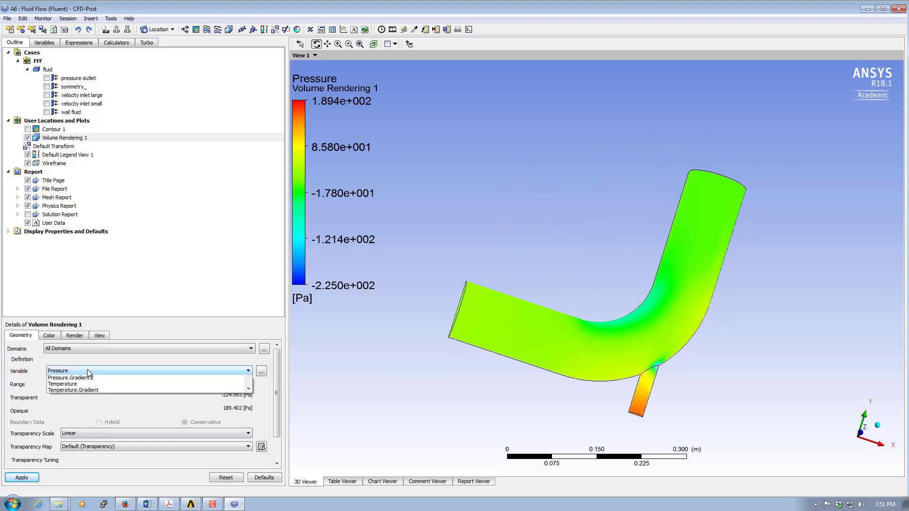
{"action": "scroll", "coordinate": [90, 416], "scroll_direction": "down", "scroll_amount": 5}
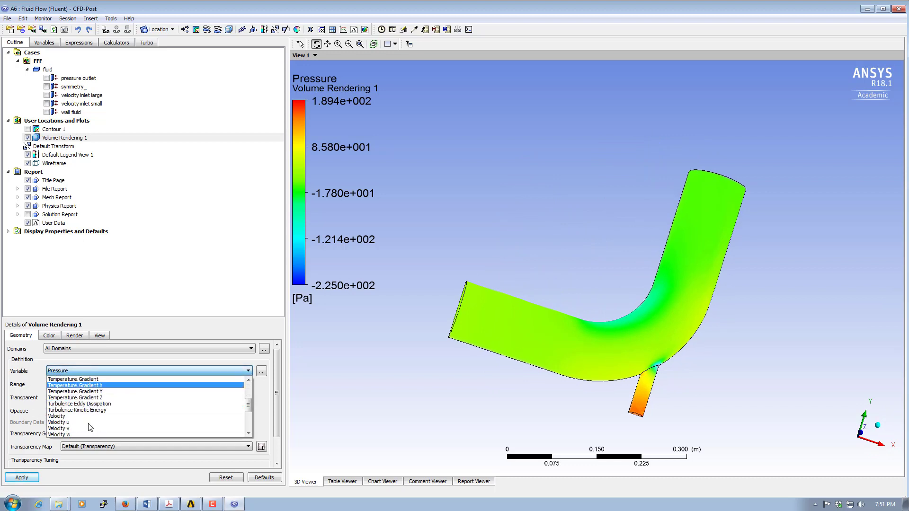
{"action": "left_click", "coordinate": [71, 416]}
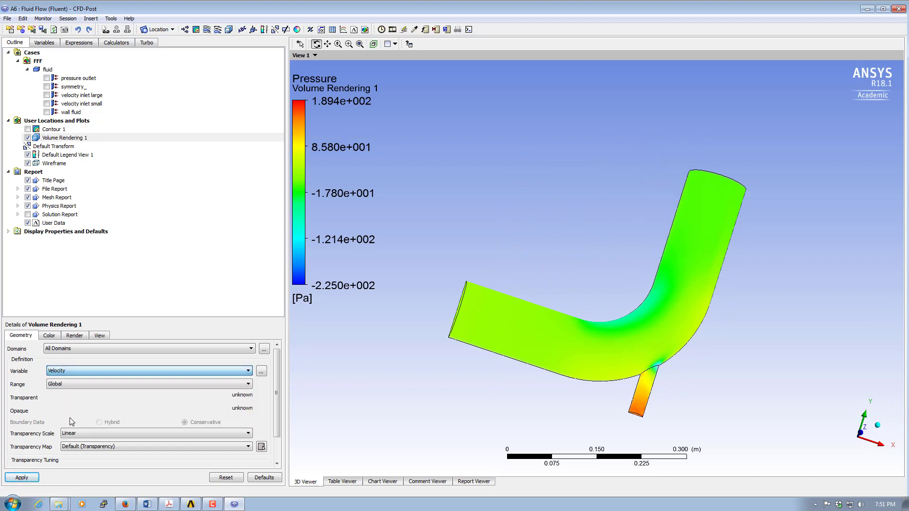
{"action": "left_click", "coordinate": [36, 477]}
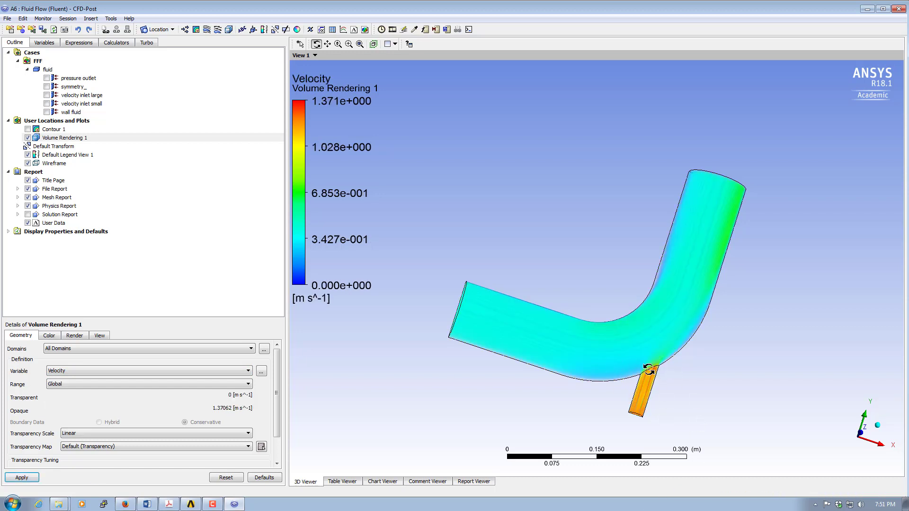
{"action": "left_click_drag", "start_coordinate": [648, 368], "coordinate": [555, 194]}
{"action": "left_click_drag", "start_coordinate": [649, 295], "coordinate": [449, 348]}
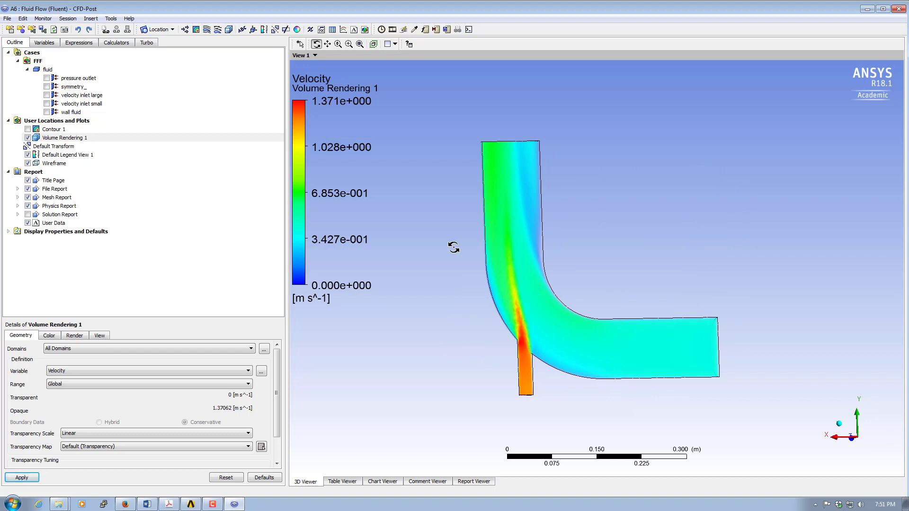
Hide the volume rendering and insert a 3D streamline plot covering all domains.
{"action": "left_click", "coordinate": [28, 137]}
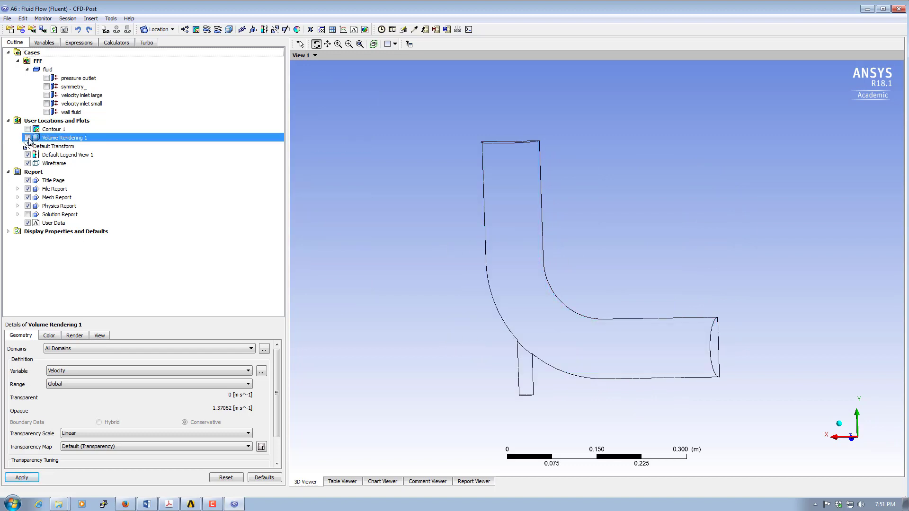
{"action": "left_click", "coordinate": [206, 30]}
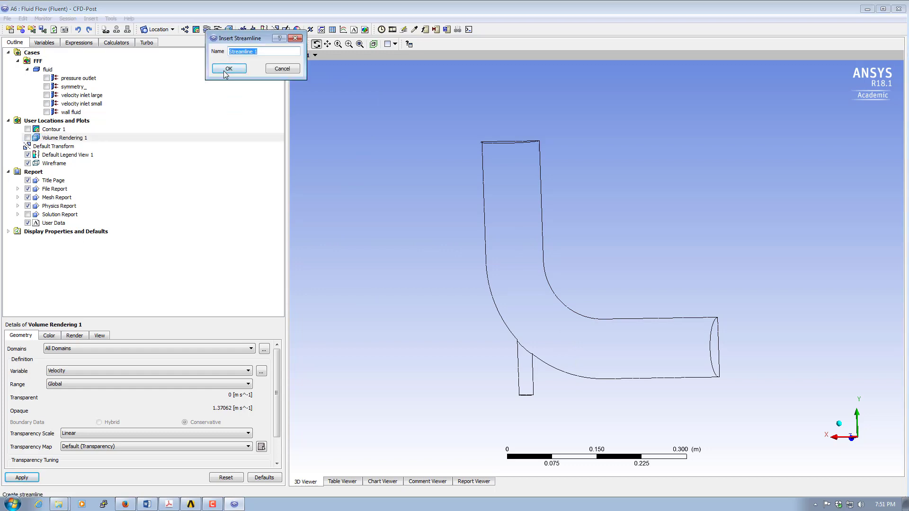
{"action": "left_click", "coordinate": [225, 72]}
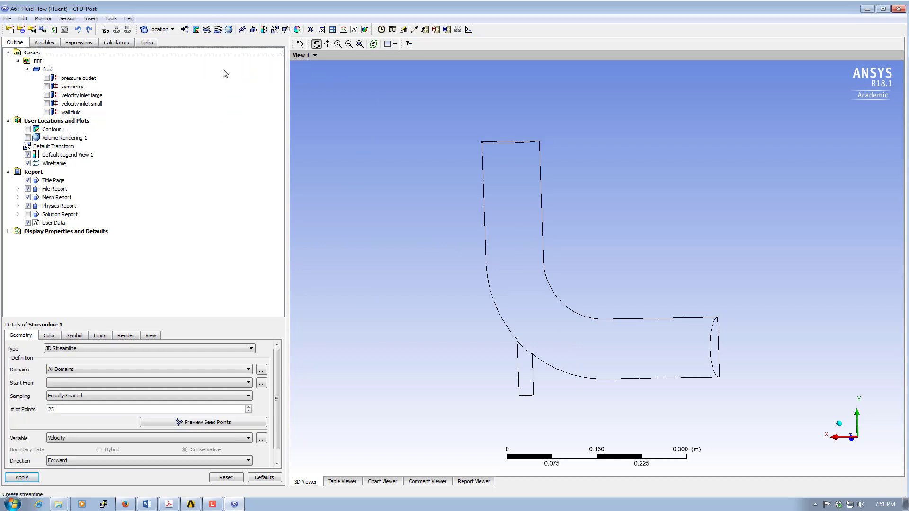
{"action": "left_click", "coordinate": [74, 370]}
{"action": "left_click", "coordinate": [73, 370]}
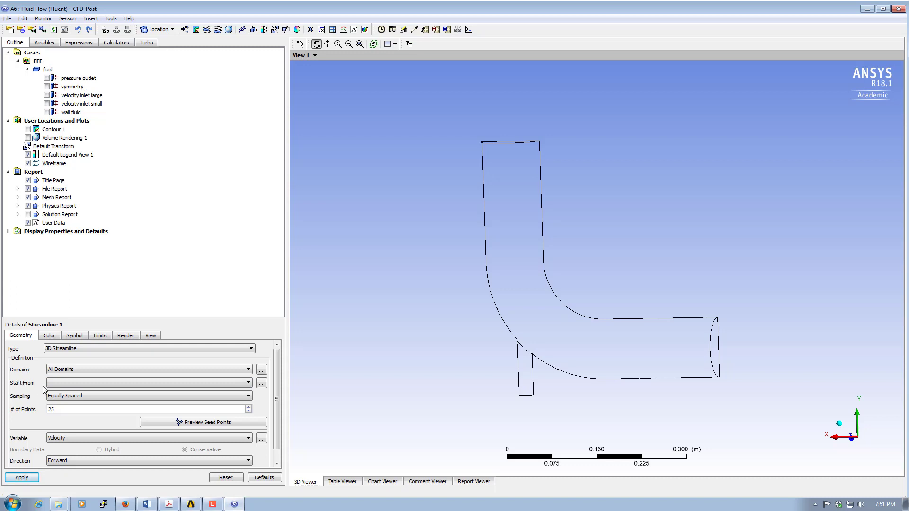
Set the streamlines to start from both the velocity inlet large and velocity inlet small locations.
{"action": "left_click", "coordinate": [261, 385]}
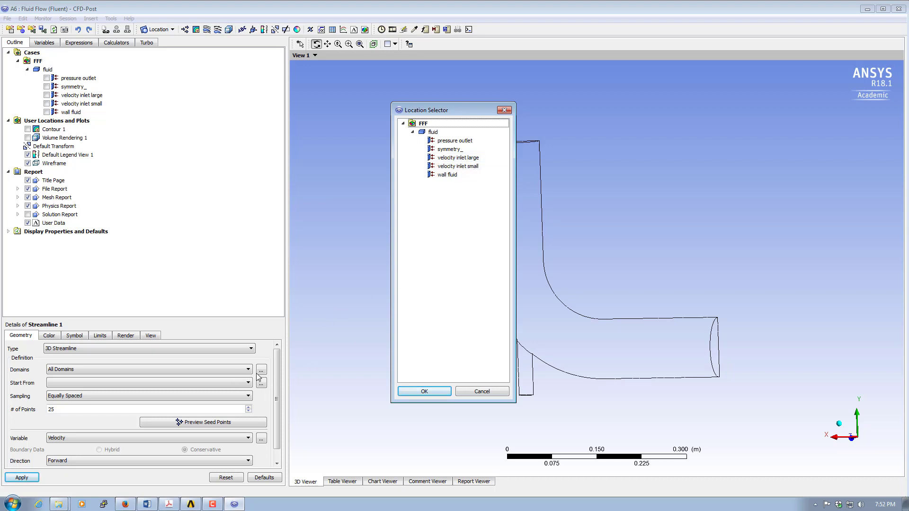
{"action": "left_click", "coordinate": [466, 160]}
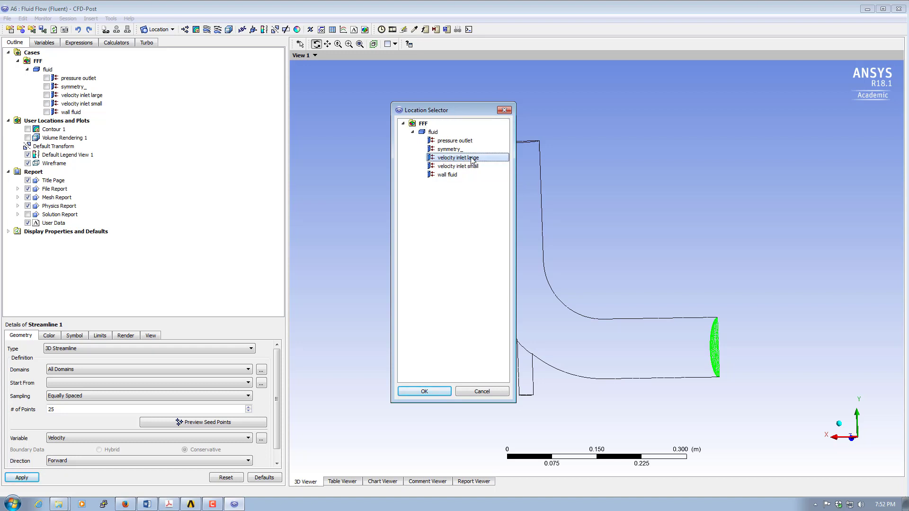
{"action": "left_click", "coordinate": [473, 168], "text": "ctrl"}
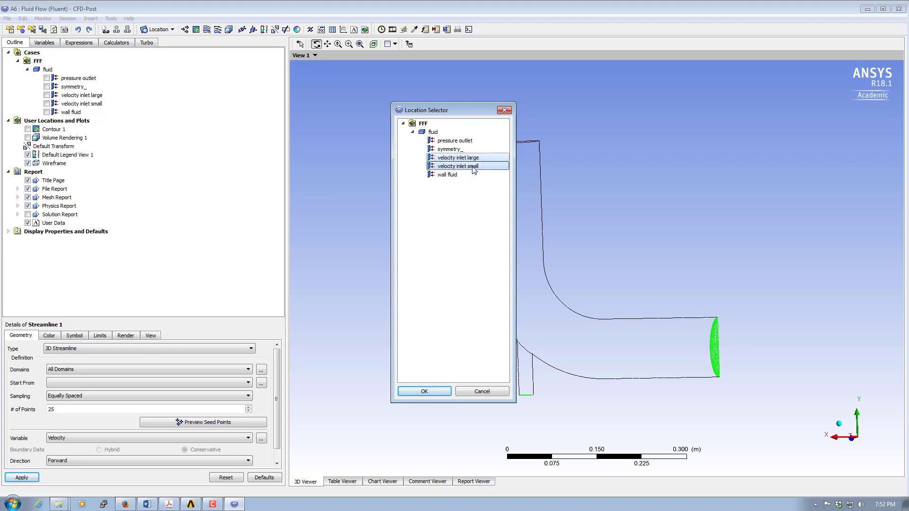
{"action": "left_click", "coordinate": [432, 392]}
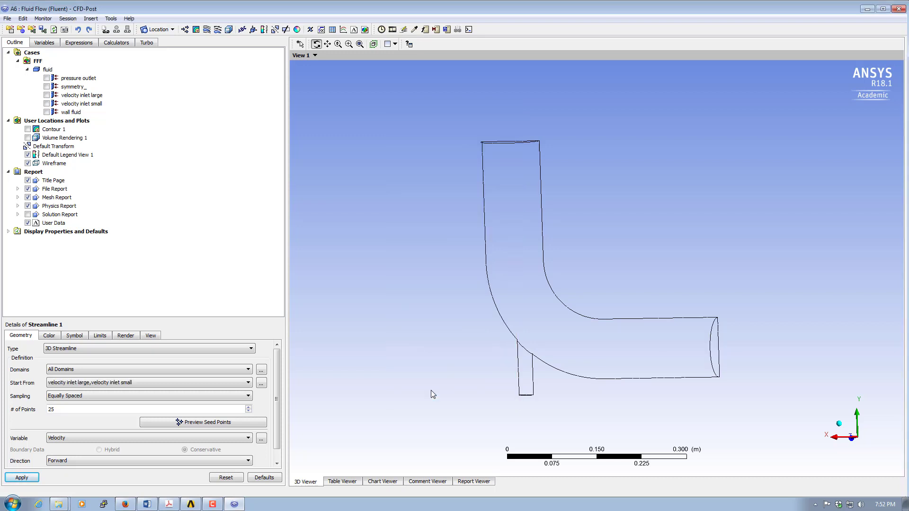
Set the streamline plot's number of points to 80, apply it, and view the flow paths through the elbow.
{"action": "left_click_drag", "start_coordinate": [81, 409], "coordinate": [27, 408]}
{"action": "left_click", "coordinate": [22, 478]}
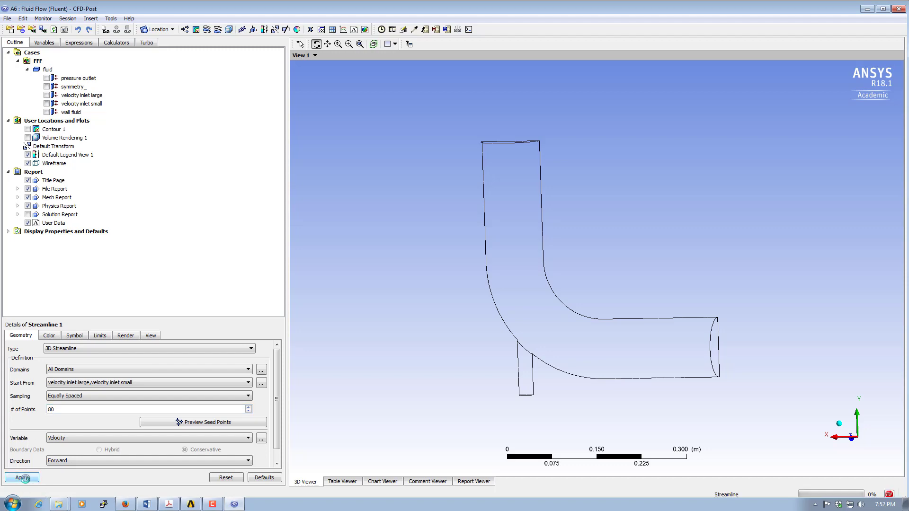
{"action": "left_click_drag", "start_coordinate": [584, 372], "coordinate": [594, 327]}
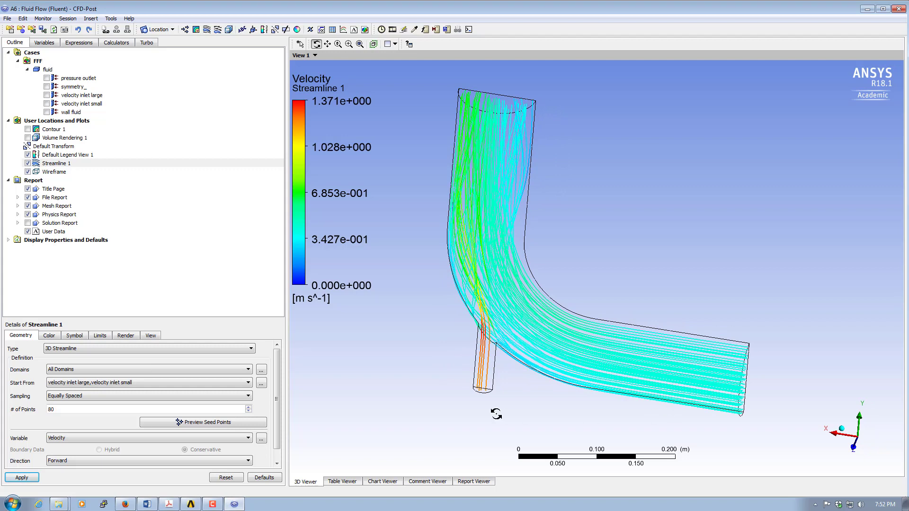
{"action": "left_click_drag", "start_coordinate": [517, 350], "coordinate": [528, 364]}
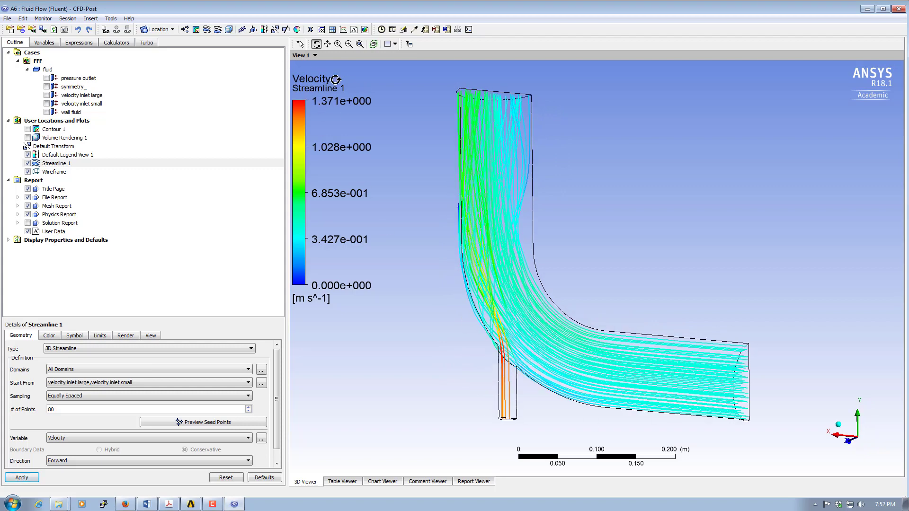
{"action": "left_click_drag", "start_coordinate": [723, 402], "coordinate": [689, 400]}
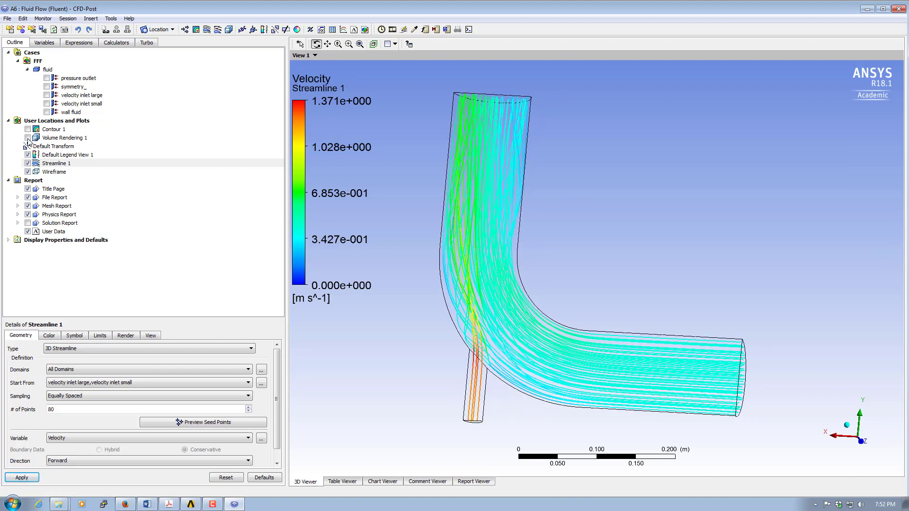
Hide the streamlines and insert a velocity vector plot located on the whole fluid domain.
{"action": "left_click", "coordinate": [28, 163]}
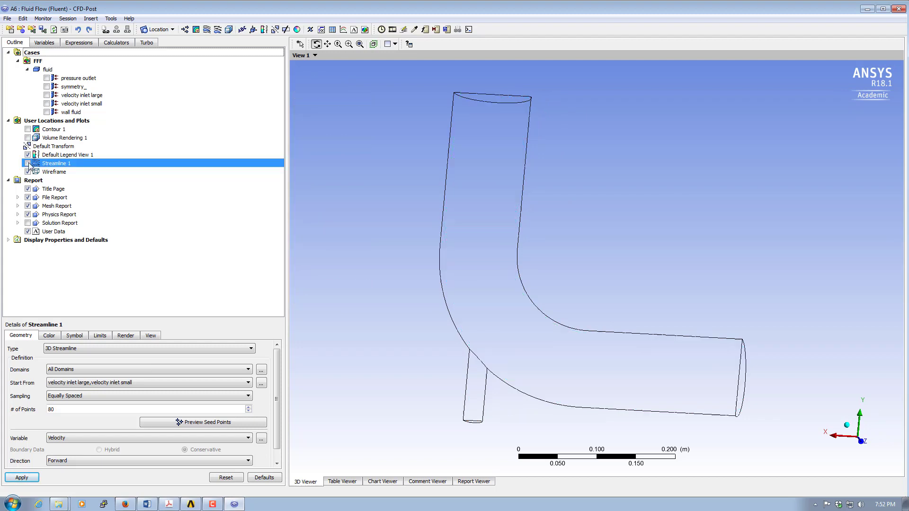
{"action": "left_click", "coordinate": [184, 30]}
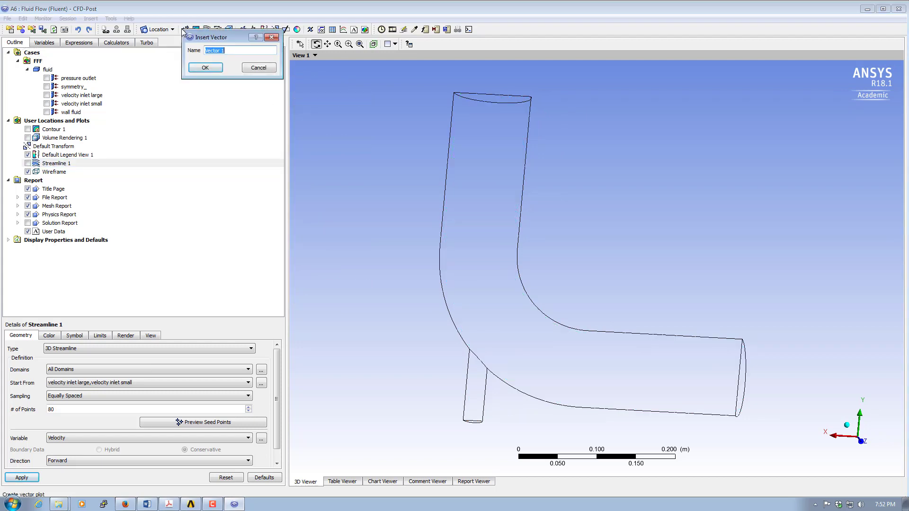
{"action": "left_click", "coordinate": [204, 68]}
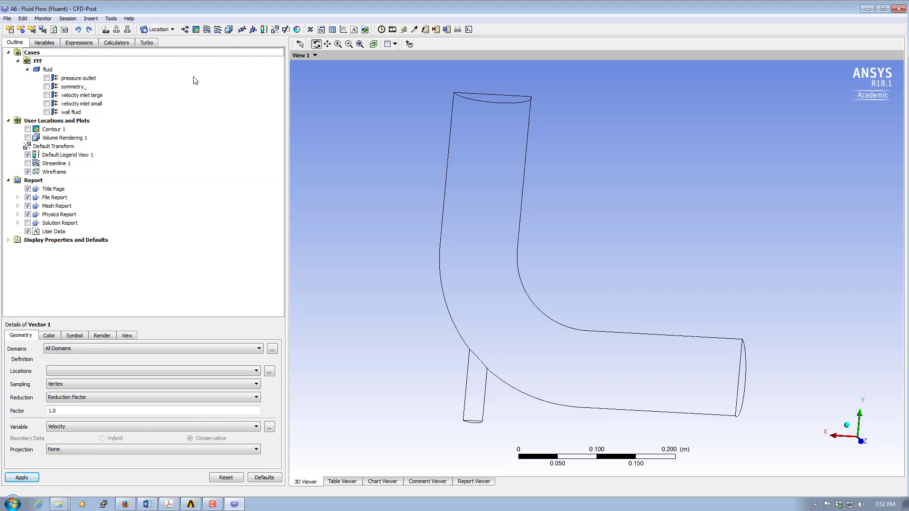
{"action": "left_click", "coordinate": [72, 372]}
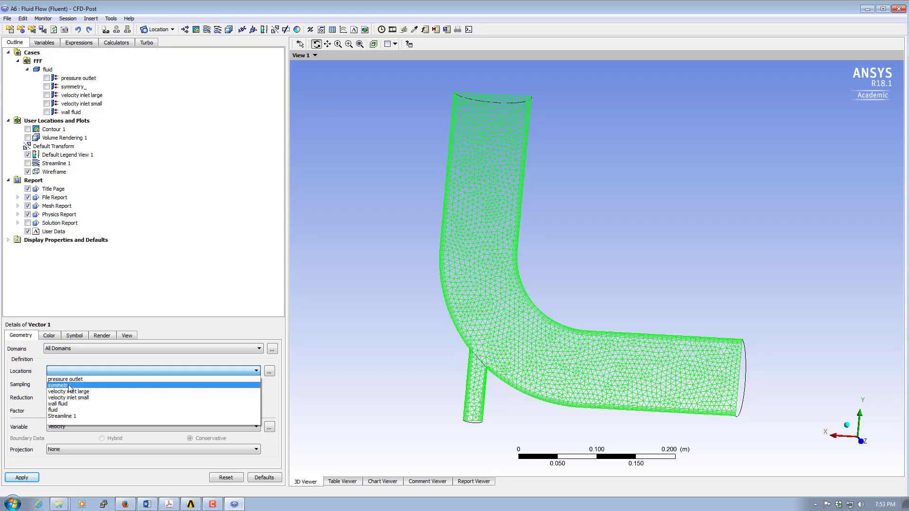
{"action": "left_click", "coordinate": [59, 410]}
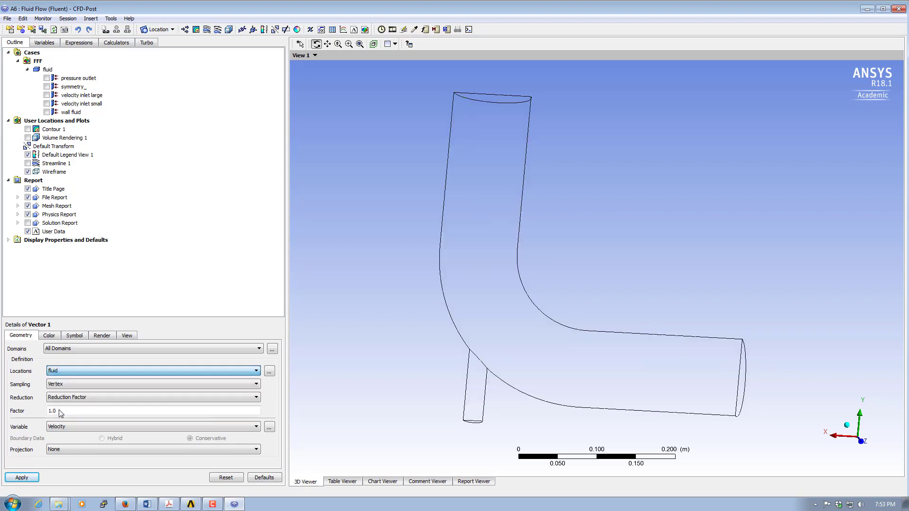
{"action": "left_click", "coordinate": [21, 478]}
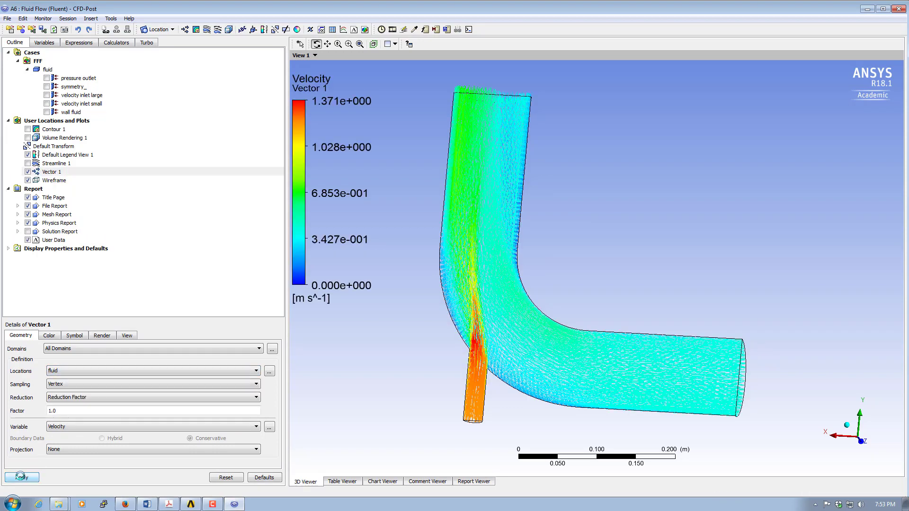
Examine the velocity vectors up close where the small inlet joins the elbow and from several angles.
{"action": "mouse_move", "coordinate": [497, 308]}
{"action": "left_mouse_down"}
{"action": "mouse_move", "coordinate": [523, 301]}
{"action": "mouse_move", "coordinate": [588, 341]}
{"action": "mouse_move", "coordinate": [645, 295]}
{"action": "mouse_move", "coordinate": [613, 303]}
{"action": "mouse_move", "coordinate": [597, 336]}
{"action": "mouse_move", "coordinate": [489, 319]}
{"action": "mouse_move", "coordinate": [490, 306]}
{"action": "left_mouse_up"}
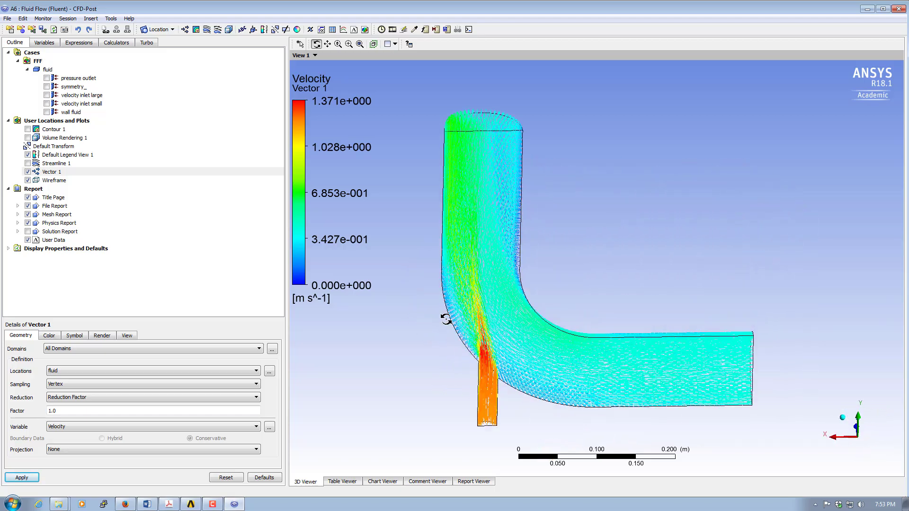
{"action": "right_click_drag", "start_coordinate": [446, 319], "coordinate": [542, 408]}
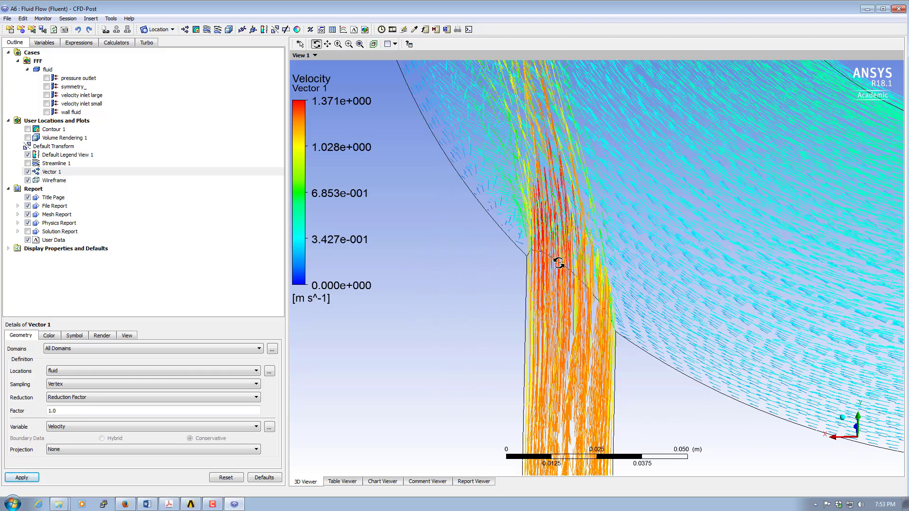
{"action": "left_click_drag", "start_coordinate": [554, 260], "coordinate": [627, 213]}
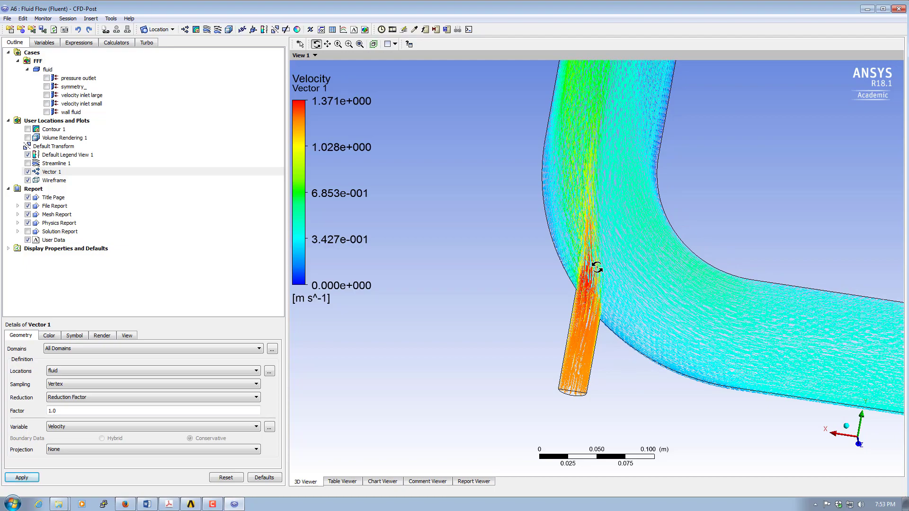
{"action": "right_click_drag", "start_coordinate": [568, 264], "coordinate": [620, 309]}
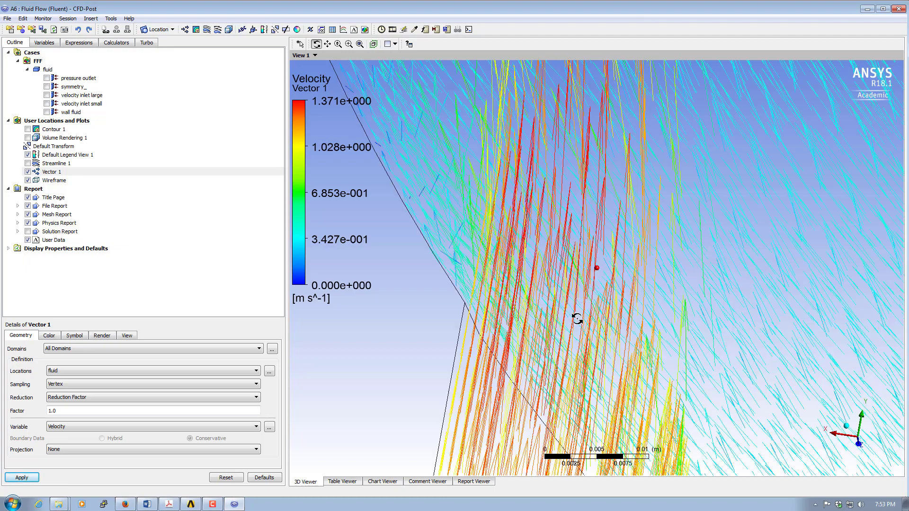
{"action": "right_click_drag", "start_coordinate": [517, 388], "coordinate": [635, 344]}
{"action": "scroll", "coordinate": [662, 303], "scroll_direction": "down", "scroll_amount": 1}
{"action": "left_click_drag", "start_coordinate": [668, 191], "coordinate": [610, 254]}
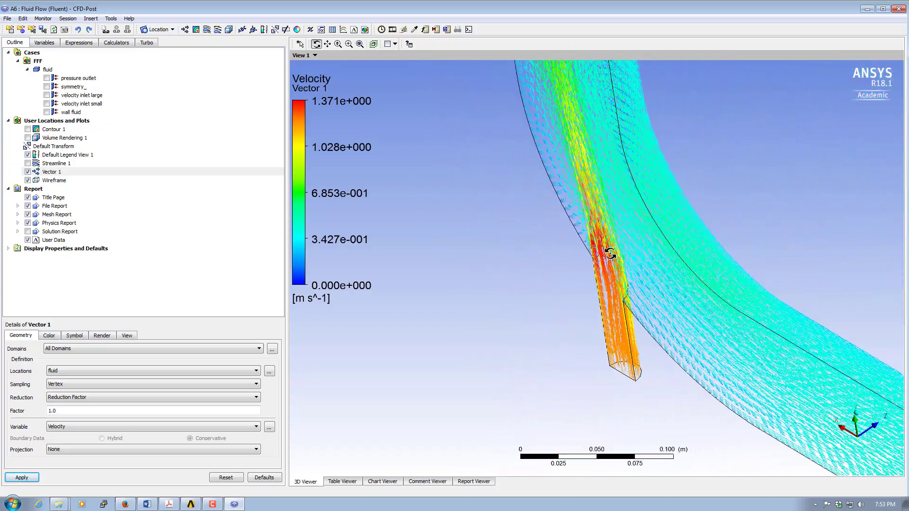
{"action": "scroll", "coordinate": [607, 256], "scroll_direction": "down", "scroll_amount": 3}
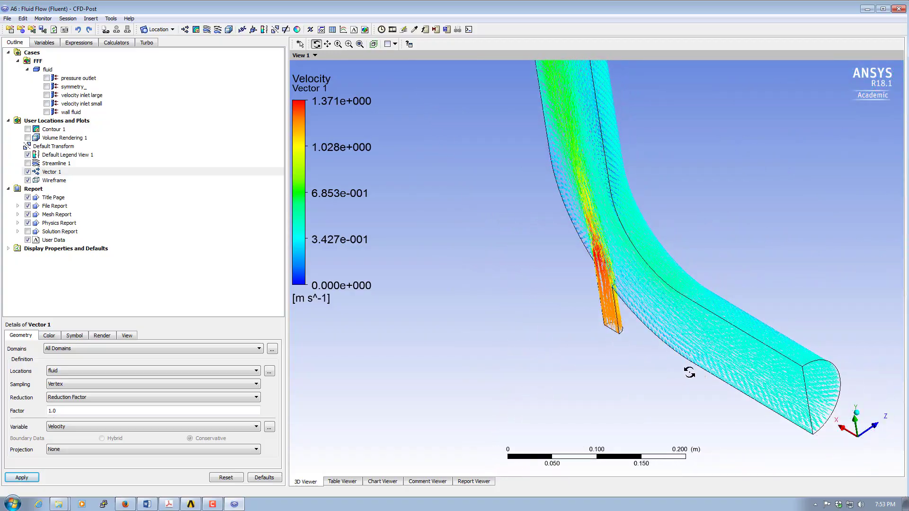
{"action": "left_click_drag", "start_coordinate": [763, 374], "coordinate": [646, 282]}
{"action": "scroll", "coordinate": [645, 282], "scroll_direction": "down", "scroll_amount": 2}
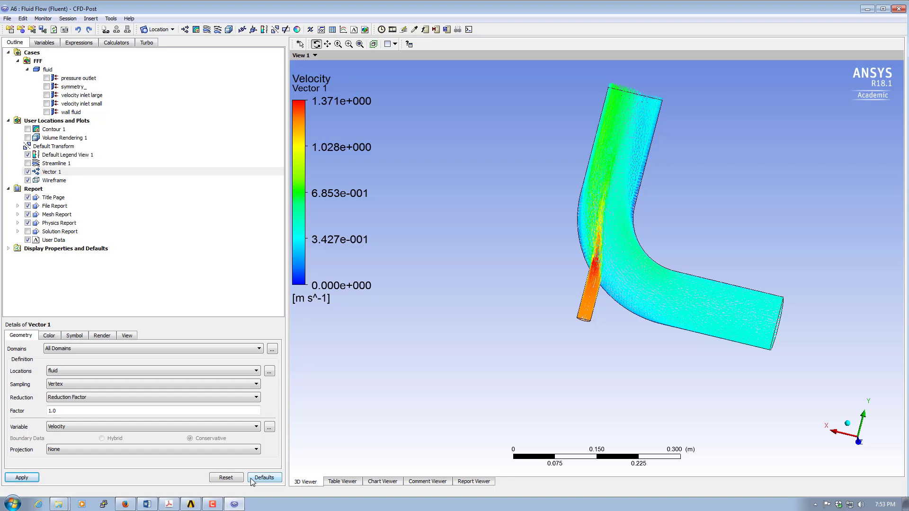
Save the project and close CFD-Post to return to Workbench.
{"action": "left_click", "coordinate": [7, 18]}
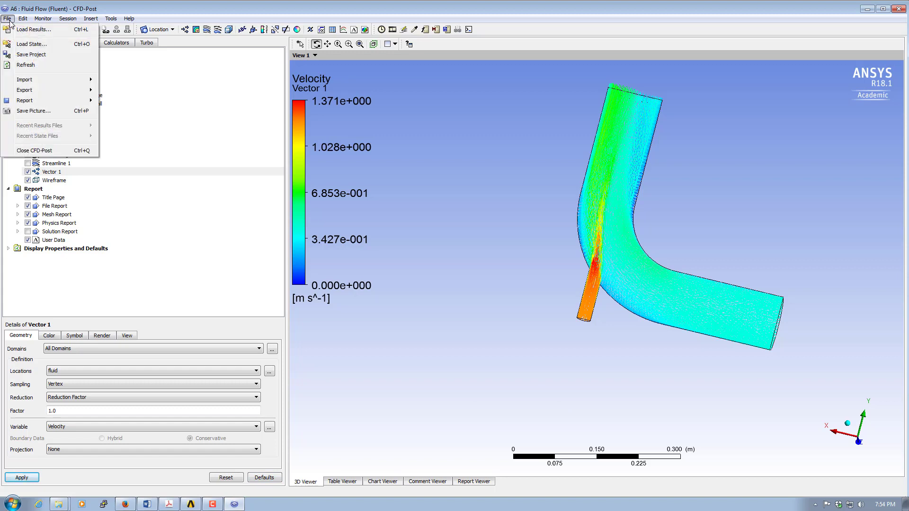
{"action": "left_click", "coordinate": [29, 56]}
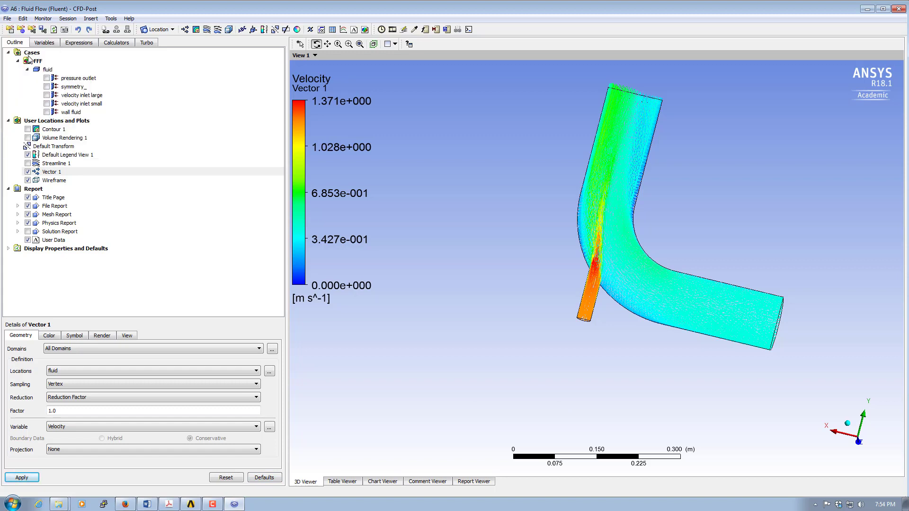
{"action": "left_click", "coordinate": [862, 443]}
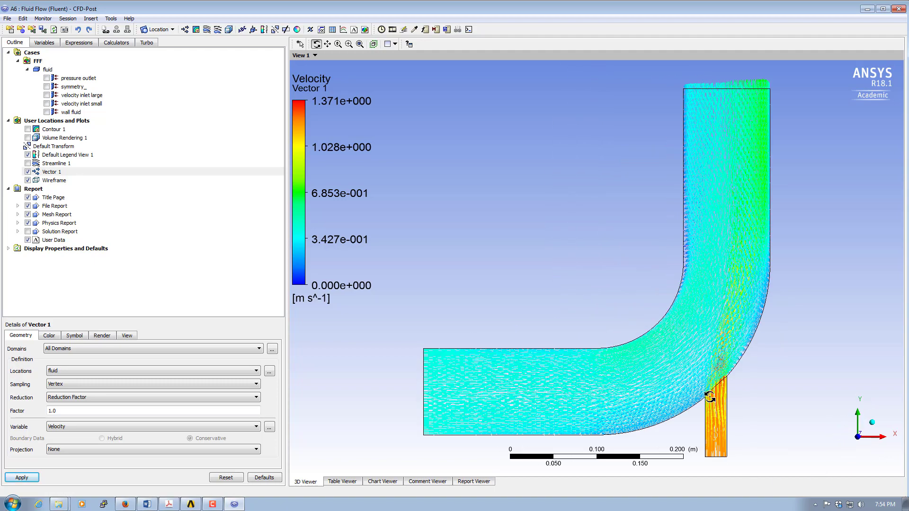
{"action": "scroll", "coordinate": [712, 401], "scroll_direction": "down", "scroll_amount": 2}
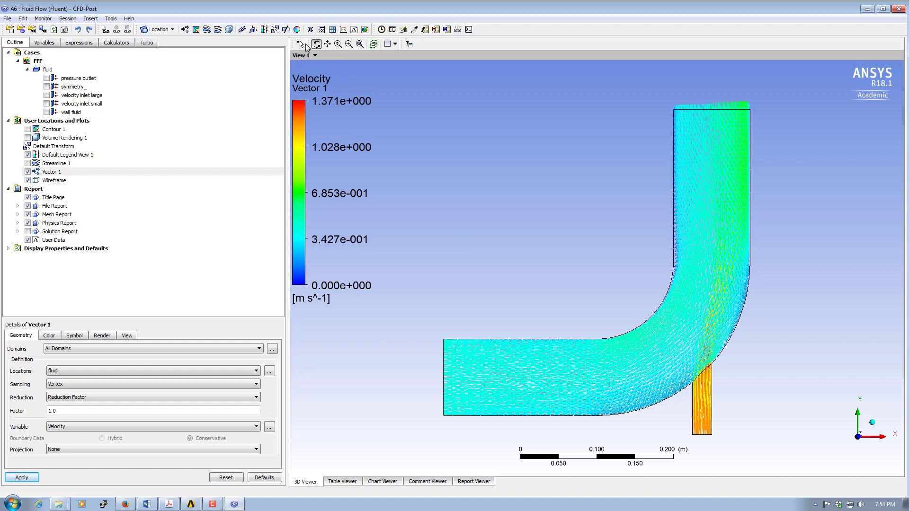
{"action": "left_click", "coordinate": [327, 43]}
{"action": "left_click", "coordinate": [899, 10]}
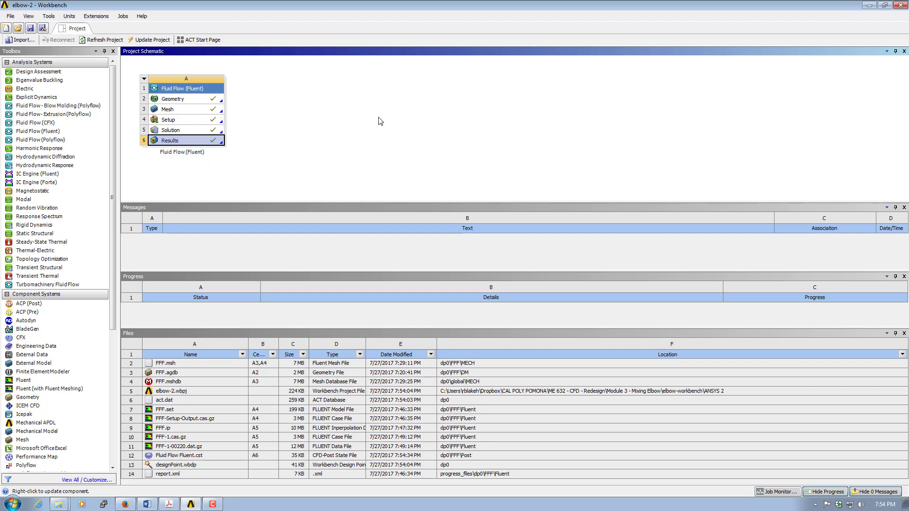
Duplicate the Fluid Flow (Fluent) system in the project schematic and name the copy "larger inlet".
{"action": "left_click", "coordinate": [147, 80]}
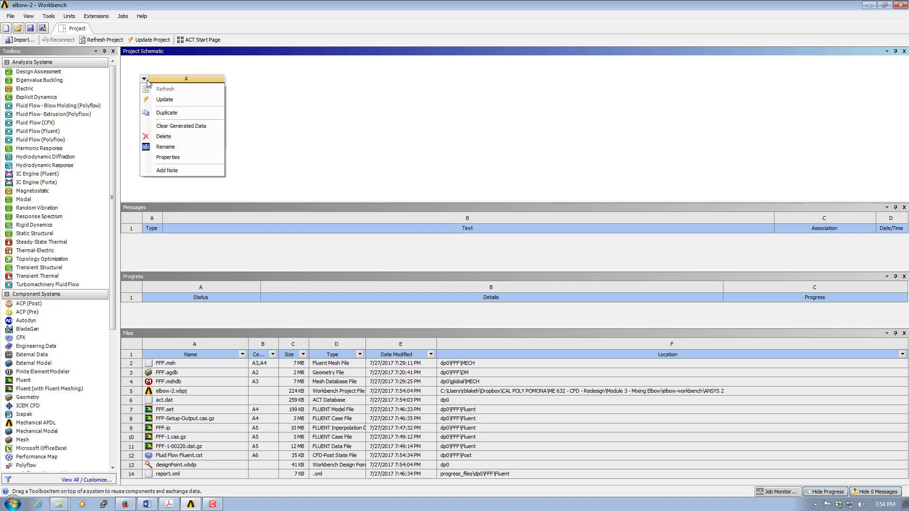
{"action": "left_click", "coordinate": [167, 113]}
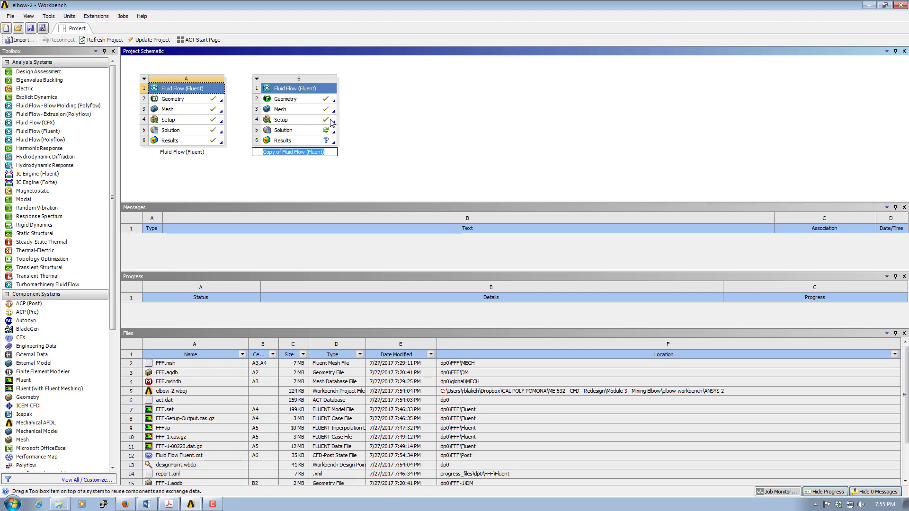
{"action": "type", "text": "larger inlet"}
In the larger inlet system's geometry, set the small inlet cylinder's radius to 19 mm, regenerate the model, and close DesignModeler.
{"action": "left_click", "coordinate": [297, 101]}
{"action": "double_click", "coordinate": [286, 101]}
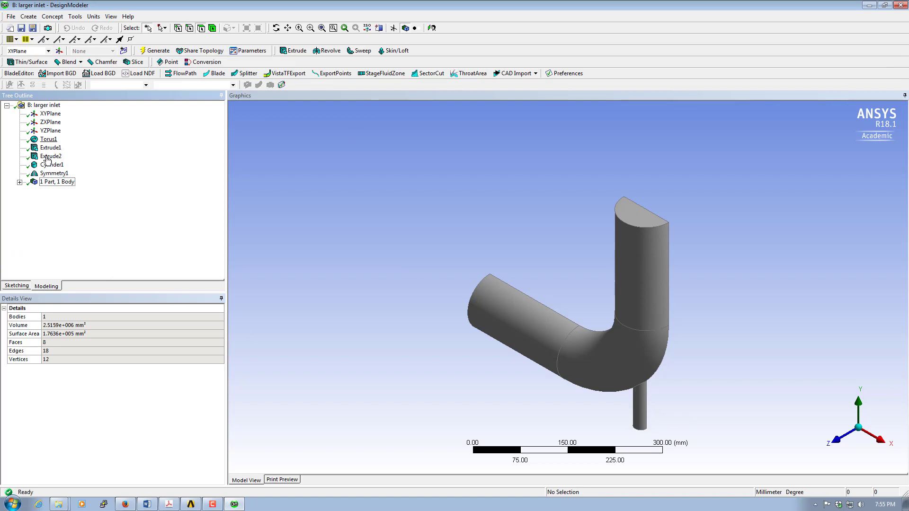
{"action": "left_click", "coordinate": [50, 166]}
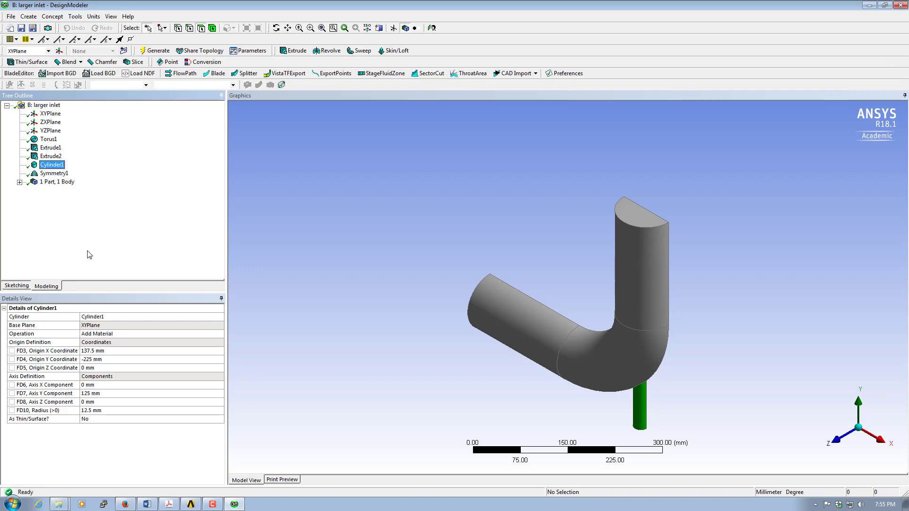
{"action": "left_click", "coordinate": [97, 412]}
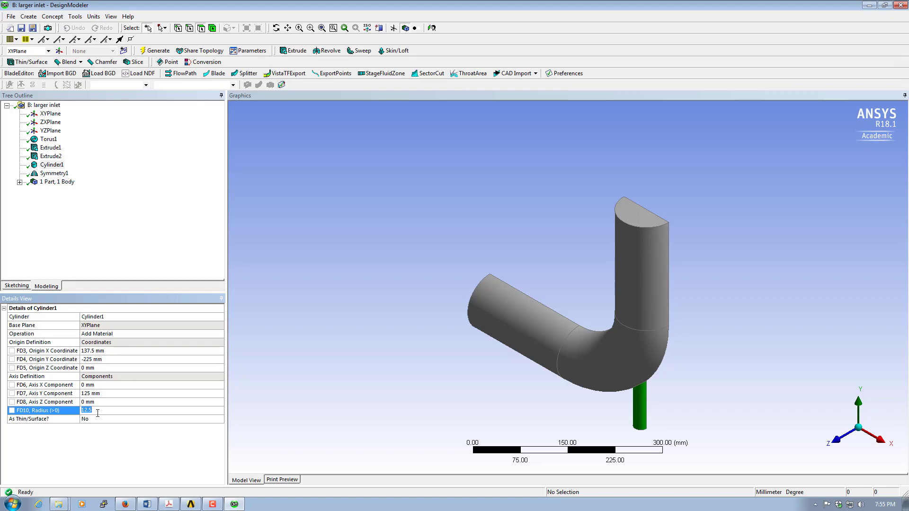
{"action": "type", "text": "19"}
{"action": "key", "text": "Return"}
{"action": "left_click", "coordinate": [154, 52]}
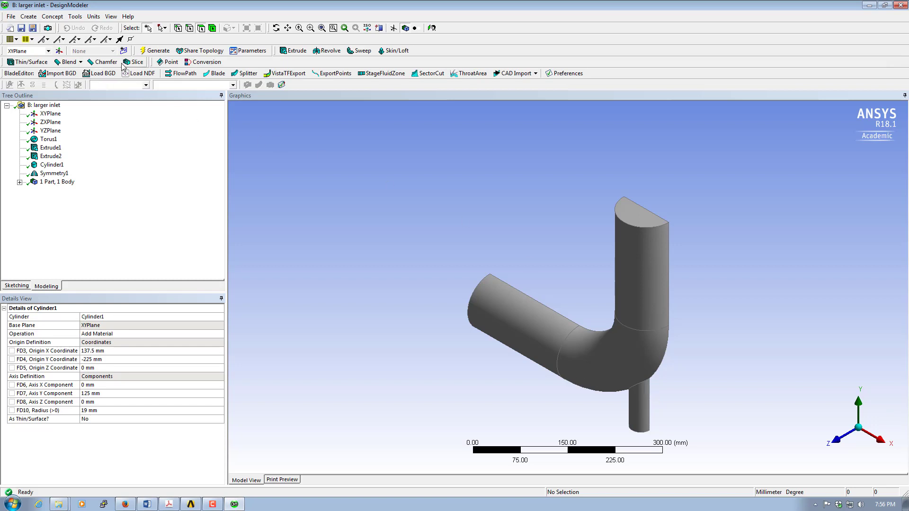
{"action": "left_click", "coordinate": [11, 17]}
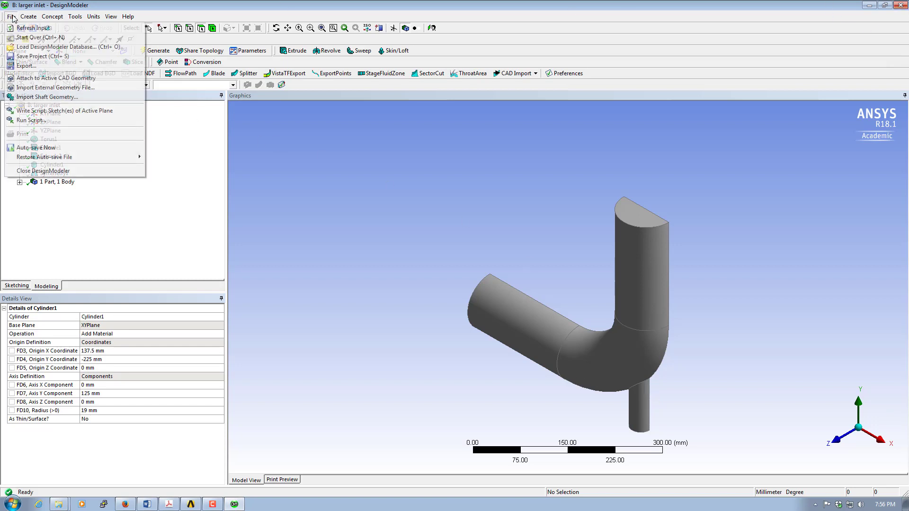
{"action": "left_click", "coordinate": [53, 171]}
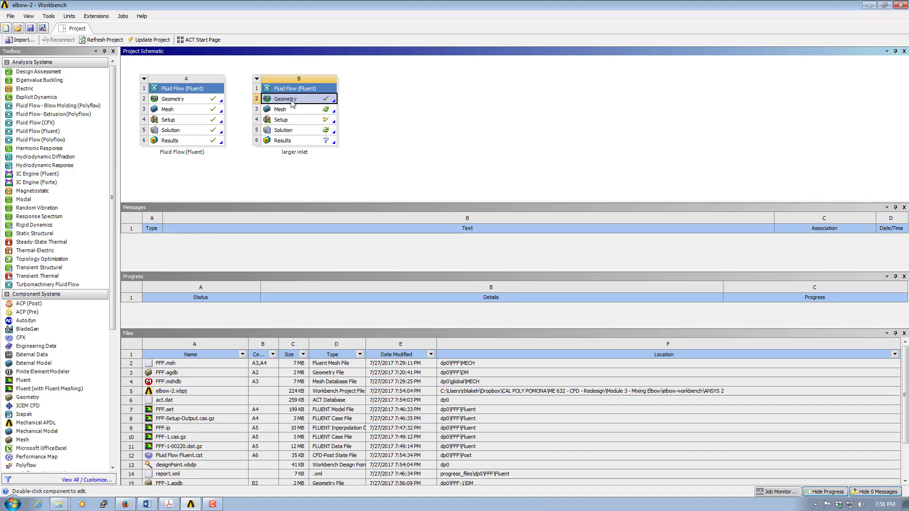
Remesh the larger inlet system with the re-read upstream geometry, inspect the mesh, close Meshing, and update the system's Mesh cell.
{"action": "double_click", "coordinate": [292, 110]}
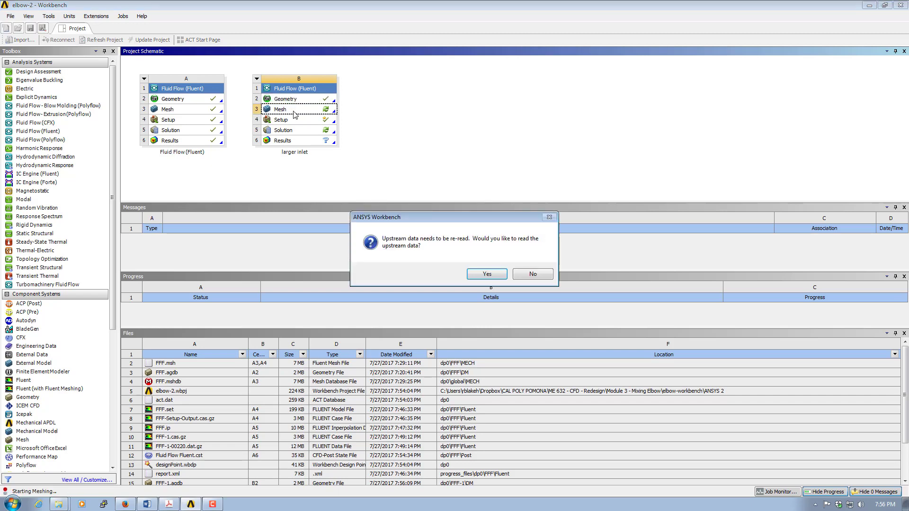
{"action": "left_click", "coordinate": [493, 278]}
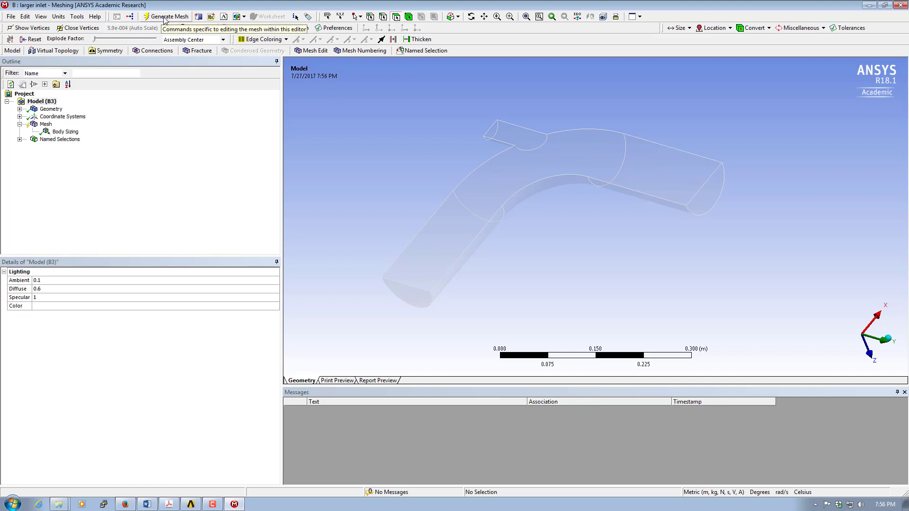
{"action": "left_click", "coordinate": [166, 17]}
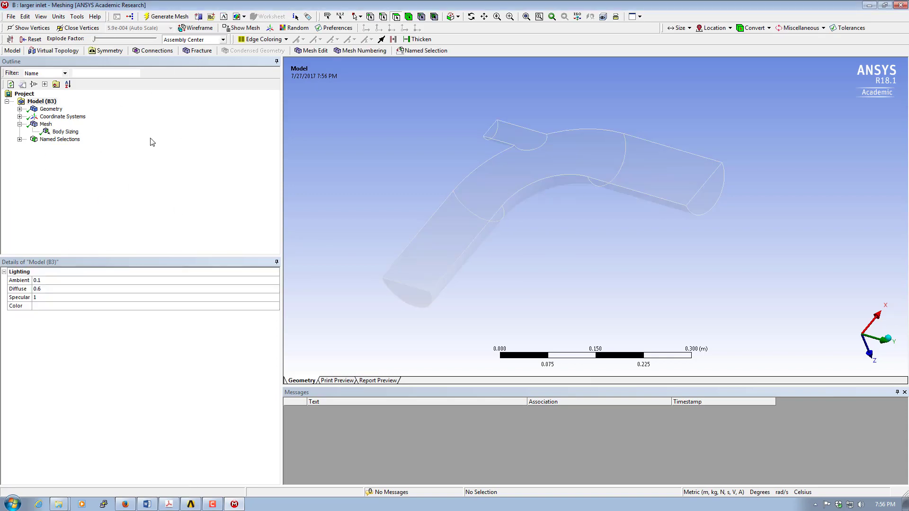
{"action": "left_click", "coordinate": [44, 125]}
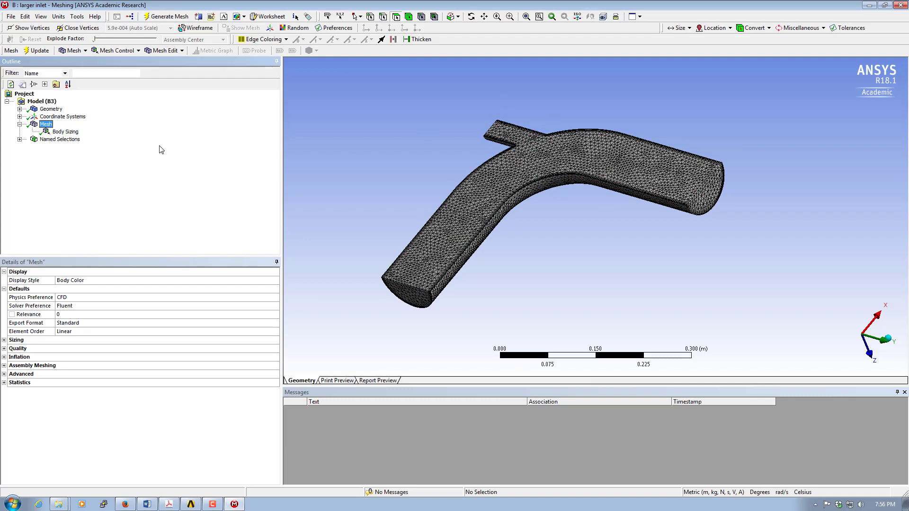
{"action": "left_click", "coordinate": [11, 16]}
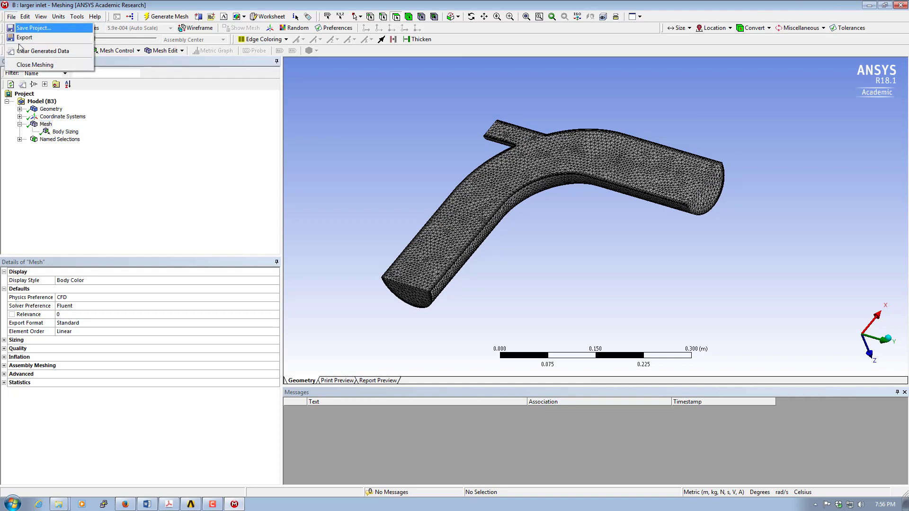
{"action": "left_click", "coordinate": [30, 67]}
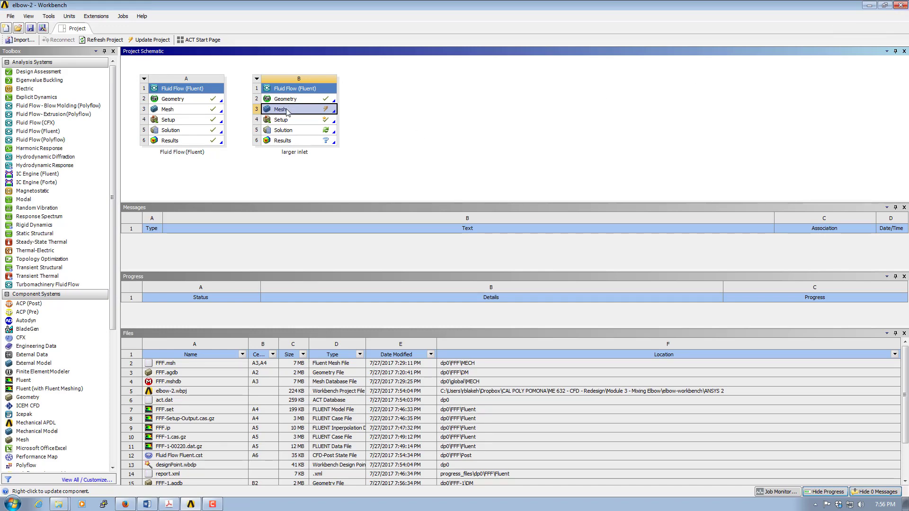
{"action": "right_click", "coordinate": [316, 109]}
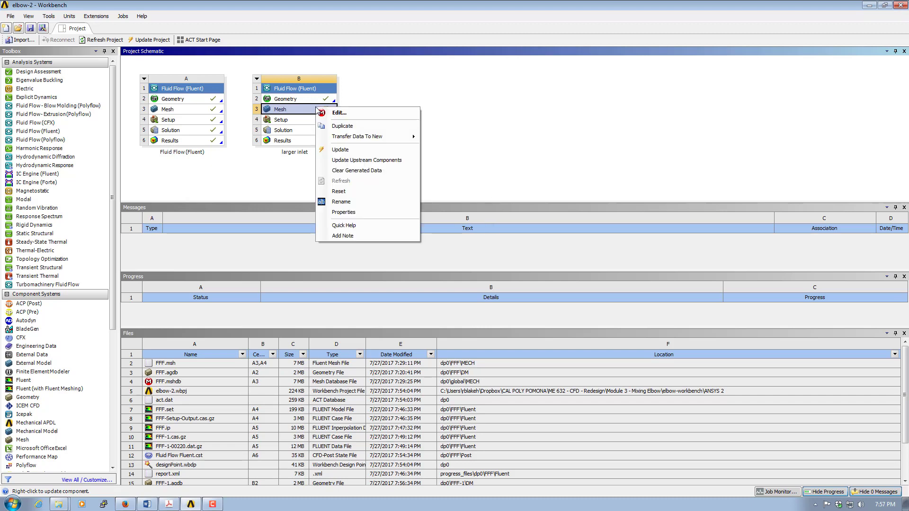
{"action": "left_click", "coordinate": [336, 151]}
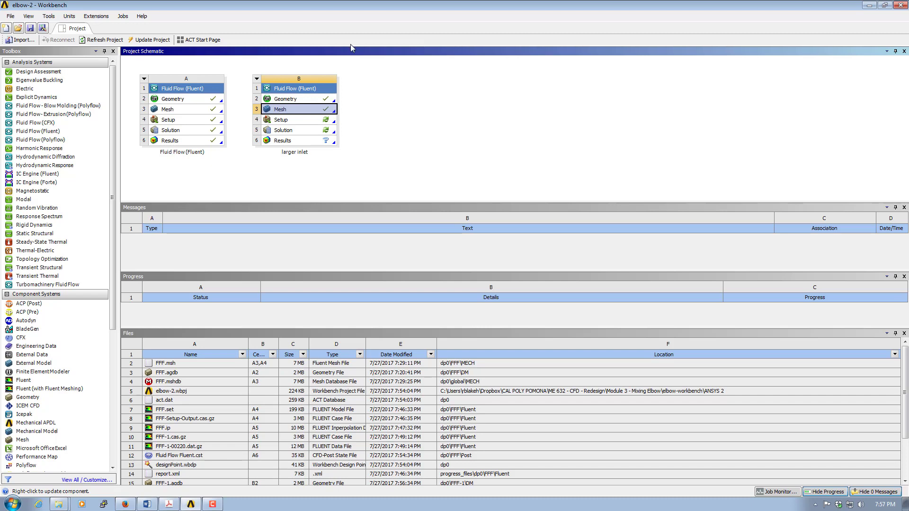
Open the larger inlet system's Setup in Fluent with the new mesh, using double precision and 8 parallel processes.
{"action": "double_click", "coordinate": [281, 122]}
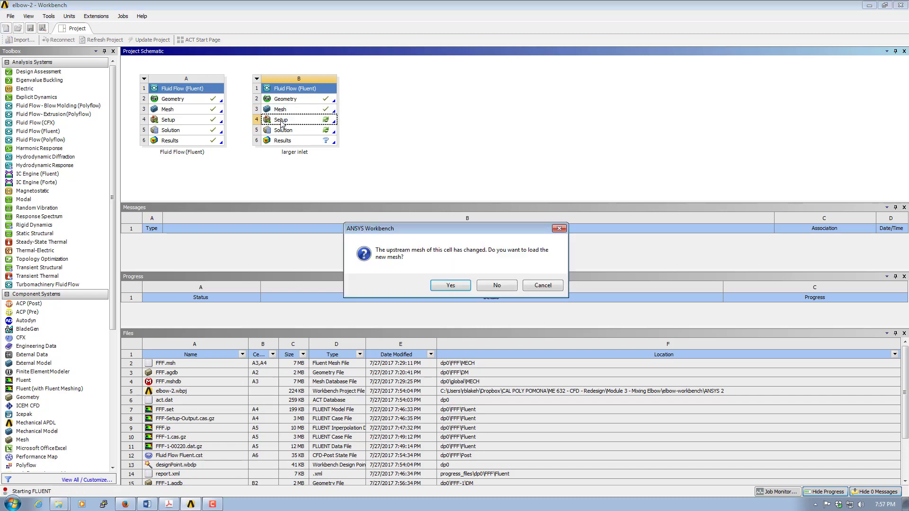
{"action": "left_click", "coordinate": [448, 286]}
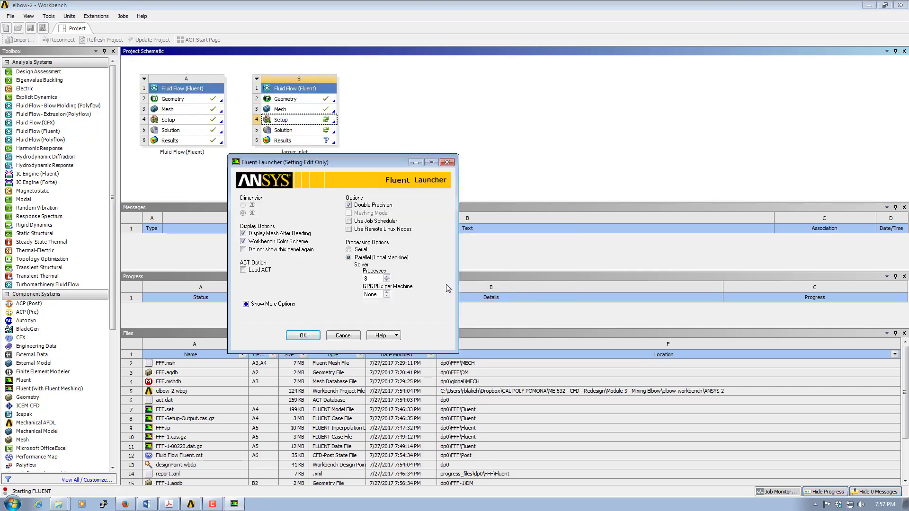
{"action": "left_click", "coordinate": [303, 335]}
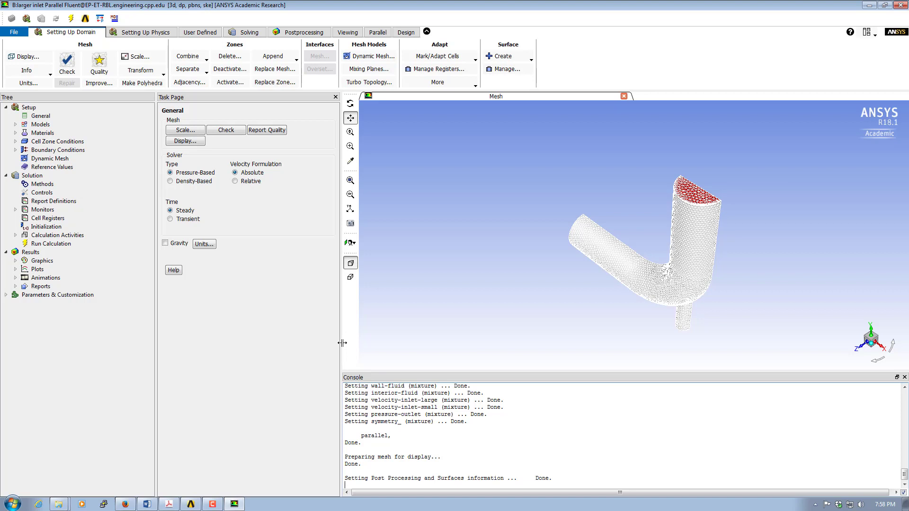
Set the hydraulic diameter of the velocity-inlet-small boundary condition to 38 mm.
{"action": "left_click", "coordinate": [16, 150]}
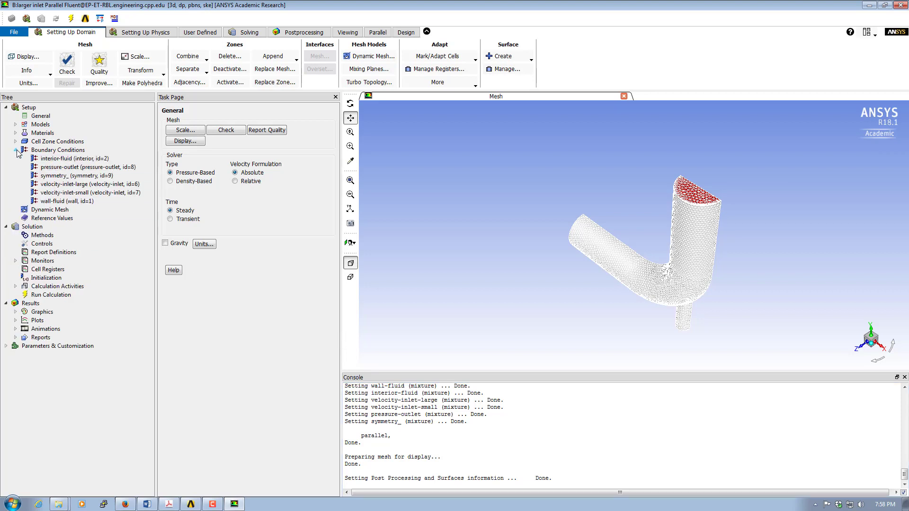
{"action": "left_click", "coordinate": [74, 194]}
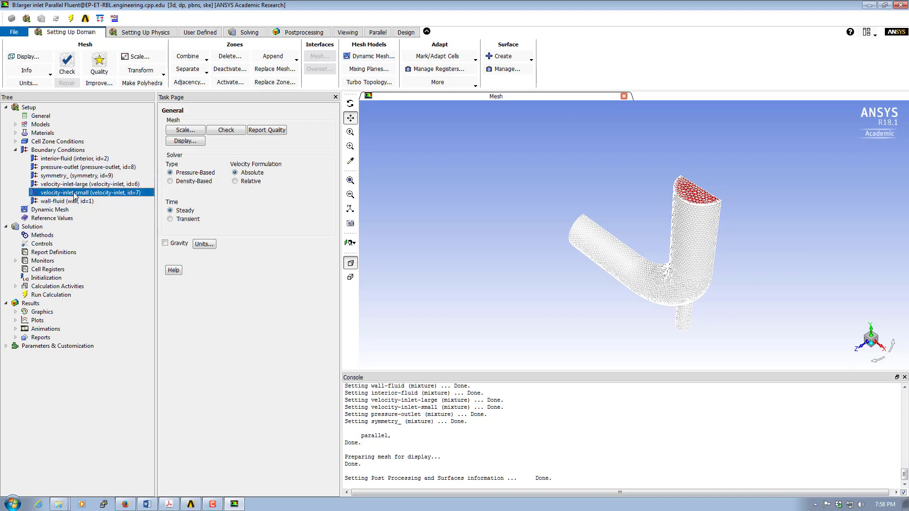
{"action": "double_click", "coordinate": [75, 194]}
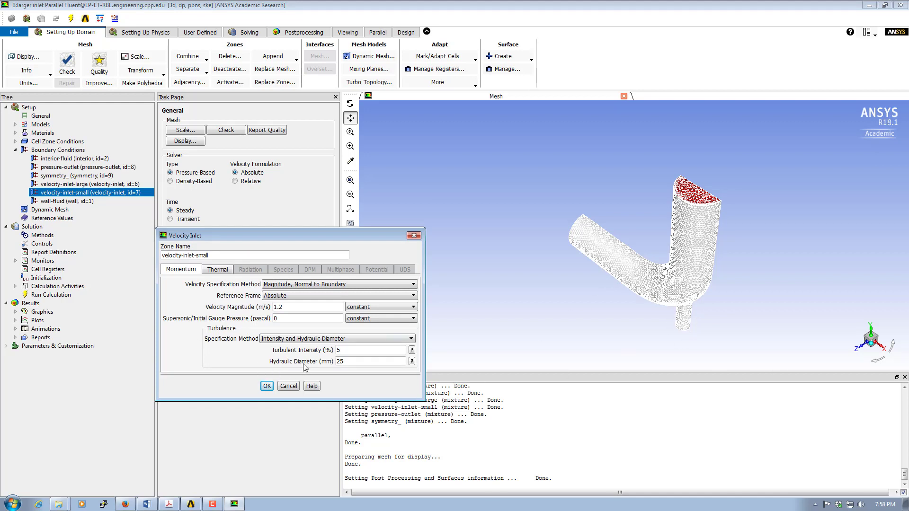
{"action": "left_click_drag", "start_coordinate": [334, 364], "coordinate": [332, 364]}
{"action": "type", "text": "38"}
{"action": "left_click", "coordinate": [268, 386]}
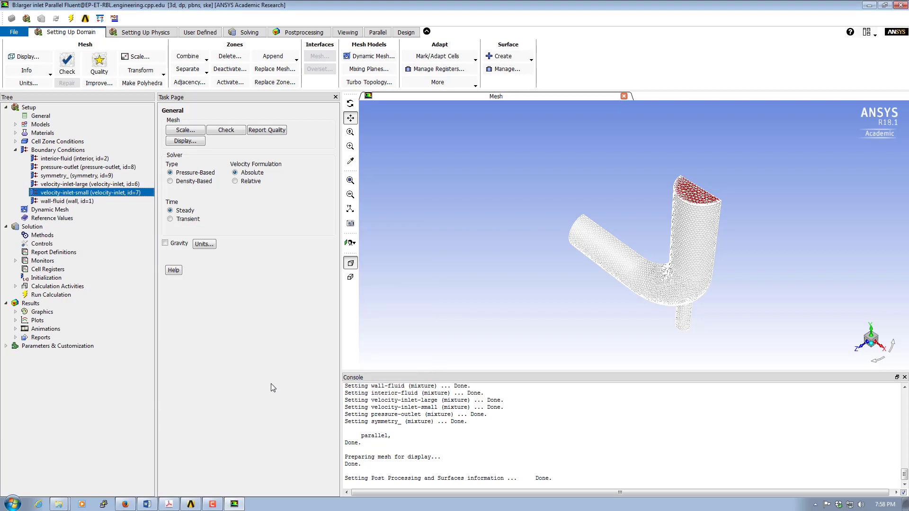
Initialize the solution with hybrid initialization, run the calculation until it completes, and close Fluent.
{"action": "left_click", "coordinate": [49, 279]}
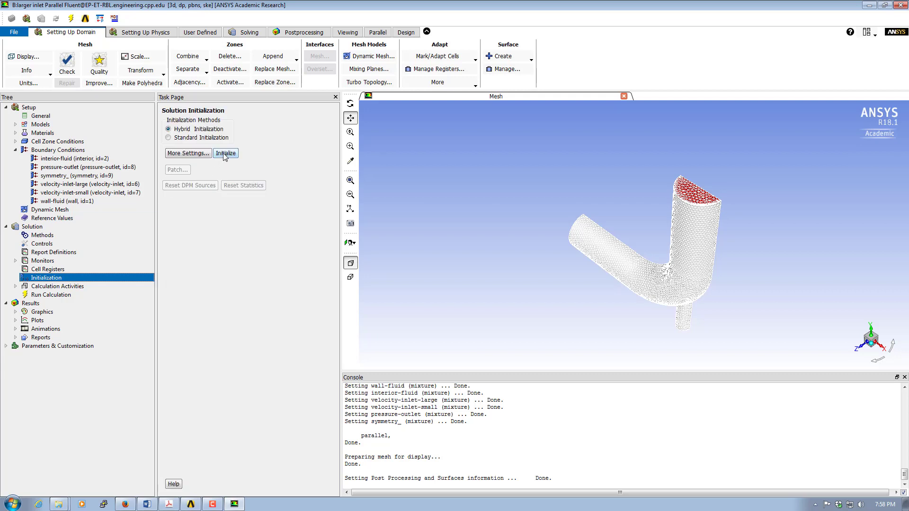
{"action": "left_click", "coordinate": [225, 154]}
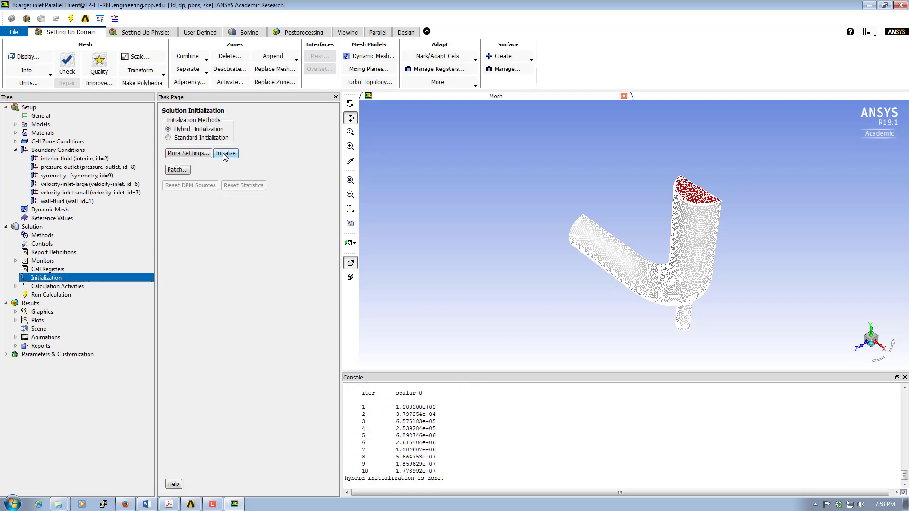
{"action": "left_click", "coordinate": [53, 295]}
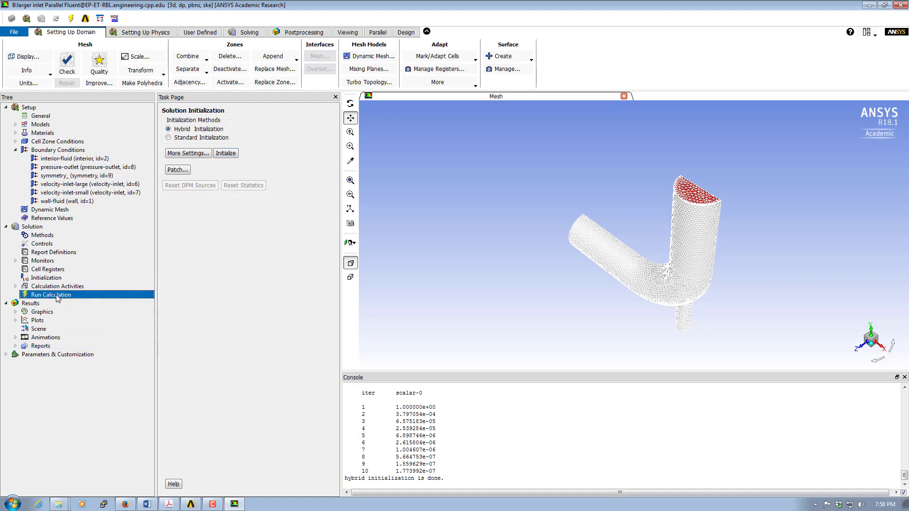
{"action": "left_click", "coordinate": [184, 214]}
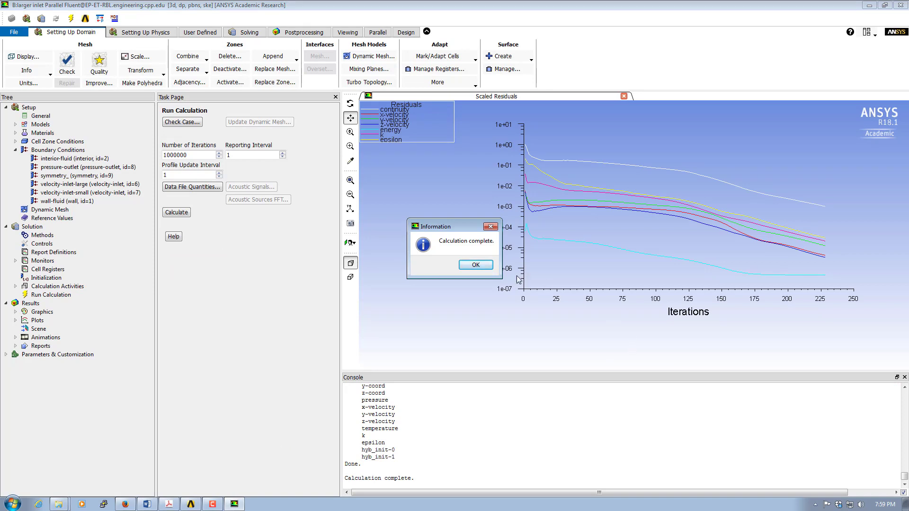
{"action": "left_click", "coordinate": [476, 265]}
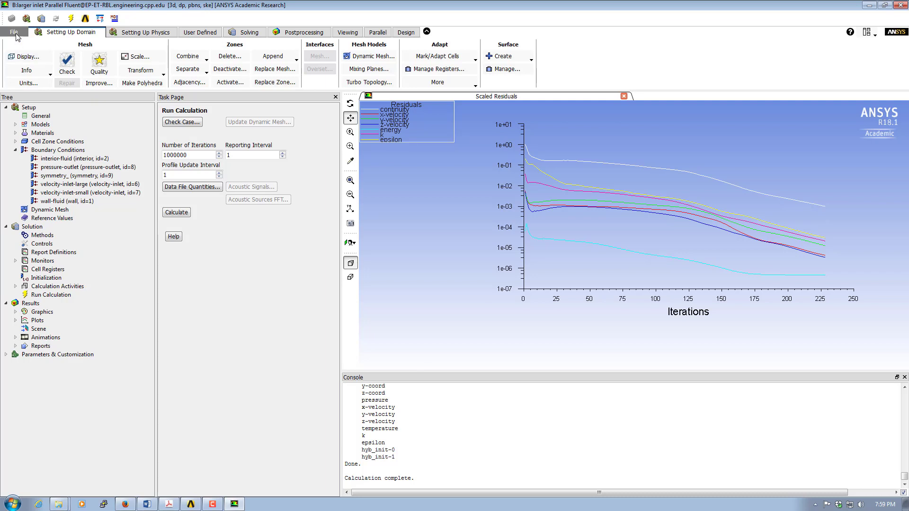
{"action": "left_click", "coordinate": [15, 32]}
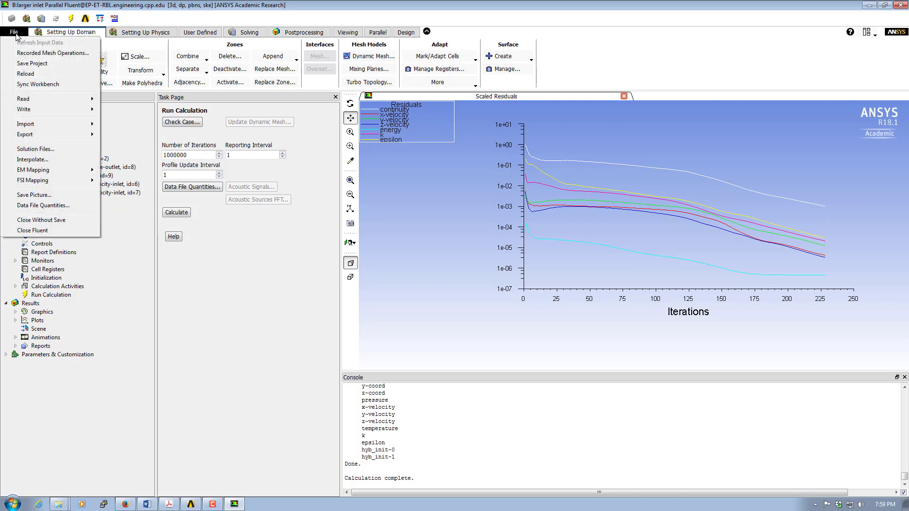
{"action": "left_click", "coordinate": [30, 231]}
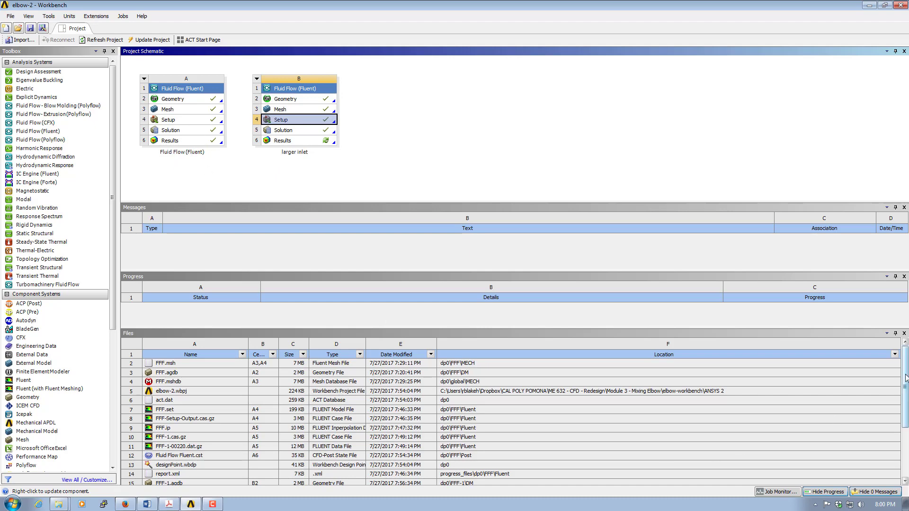
Add a standalone Results component system to the project schematic and link the Solution cells of both Fluent systems to it.
{"action": "mouse_move", "coordinate": [905, 378]}
{"action": "left_mouse_down"}
{"action": "mouse_move", "coordinate": [905, 439]}
{"action": "mouse_move", "coordinate": [892, 375]}
{"action": "left_mouse_up"}
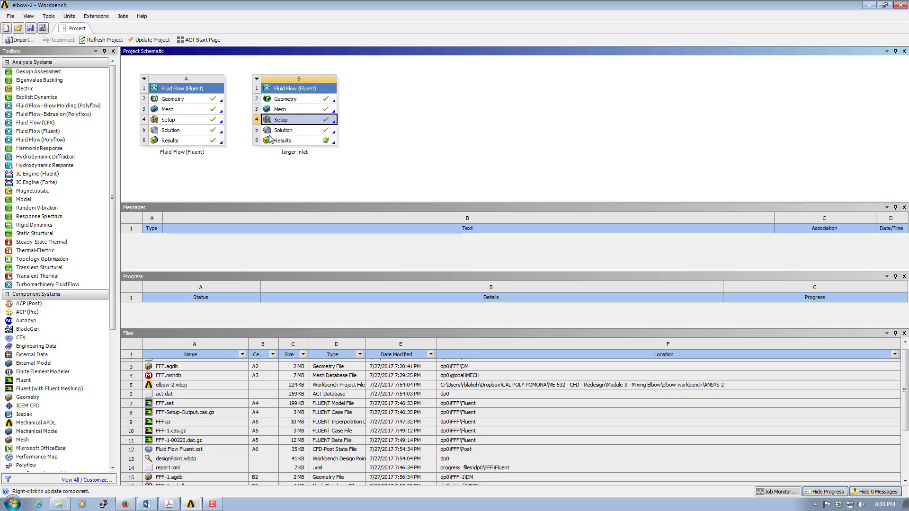
{"action": "left_click_drag", "start_coordinate": [111, 209], "coordinate": [109, 347]}
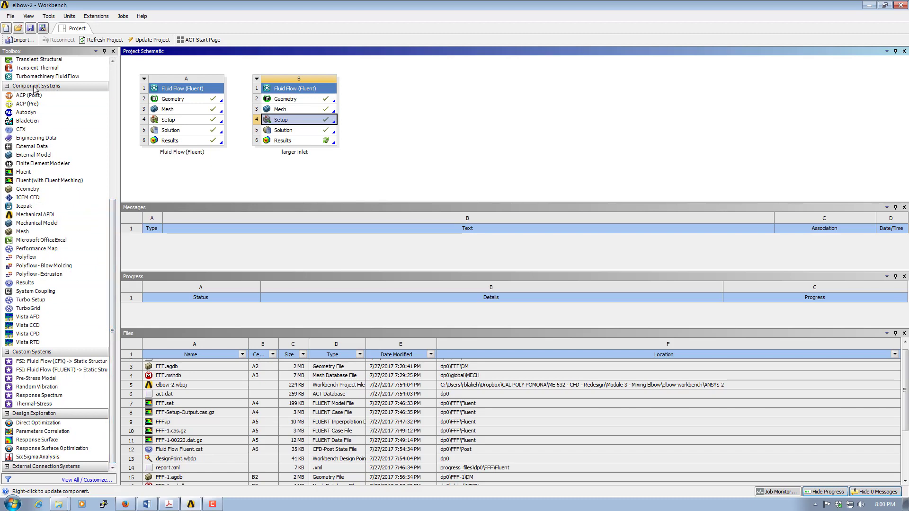
{"action": "left_click_drag", "start_coordinate": [23, 285], "coordinate": [421, 107]}
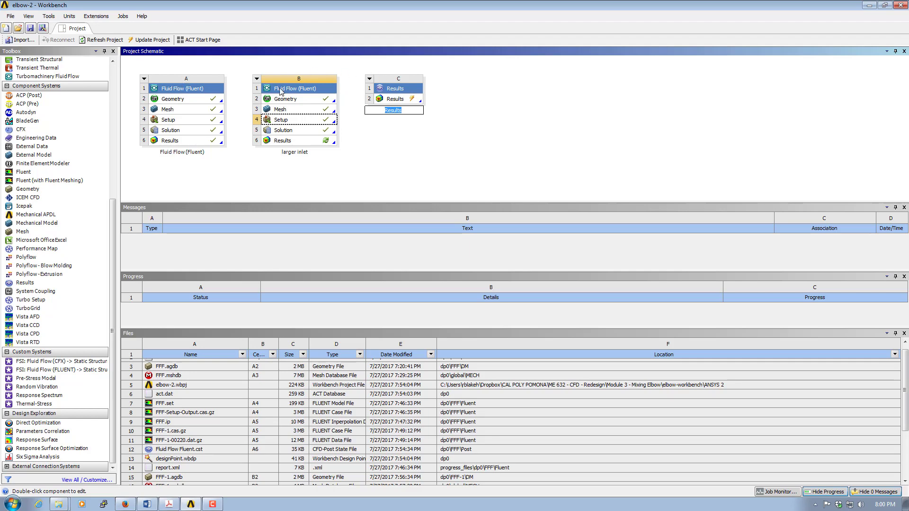
{"action": "left_click_drag", "start_coordinate": [182, 134], "coordinate": [387, 104]}
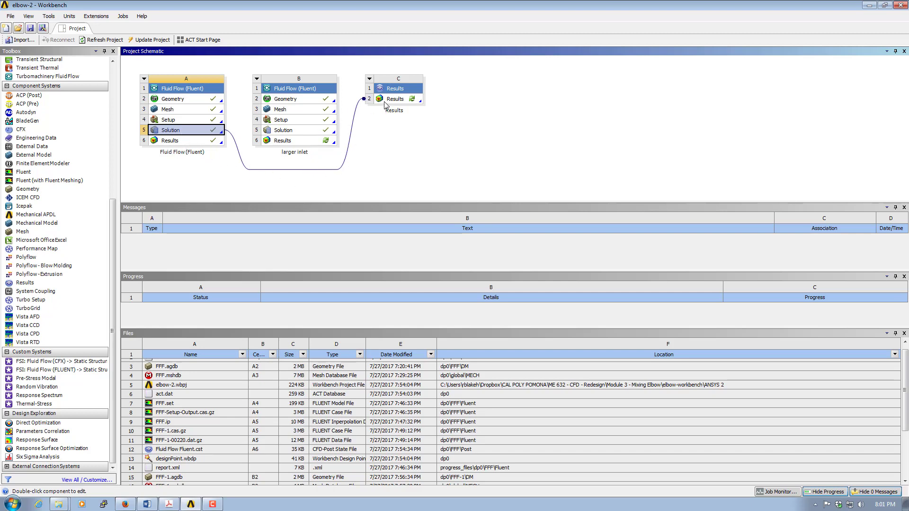
{"action": "left_click", "coordinate": [277, 132]}
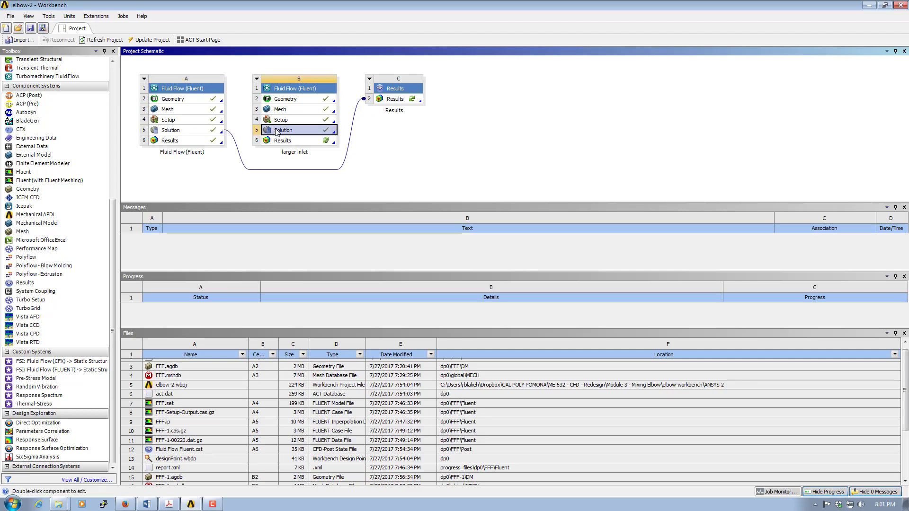
{"action": "left_click_drag", "start_coordinate": [277, 132], "coordinate": [389, 105]}
Open the shared Results in CFD-Post and create a Temperature contour with 20 contours on symmetry_ for both cases.
{"action": "double_click", "coordinate": [391, 99]}
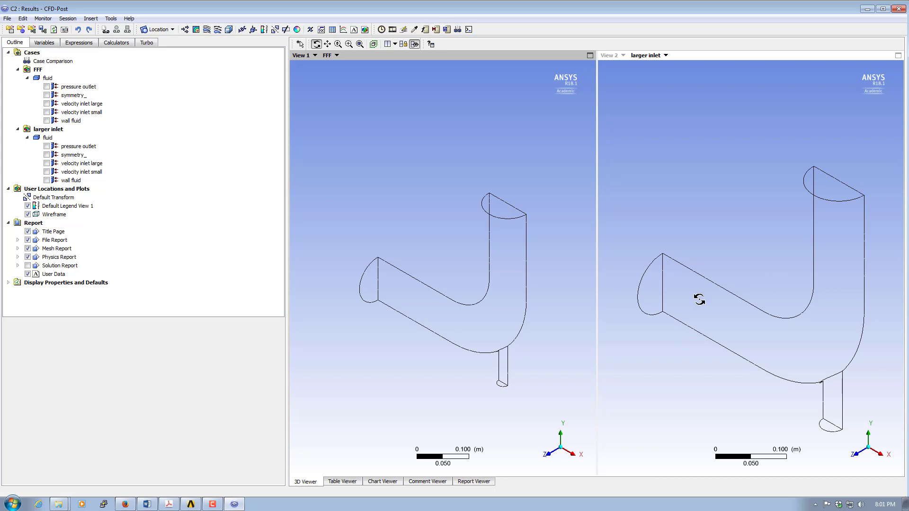
{"action": "left_click", "coordinate": [196, 29]}
{"action": "left_click", "coordinate": [226, 70]}
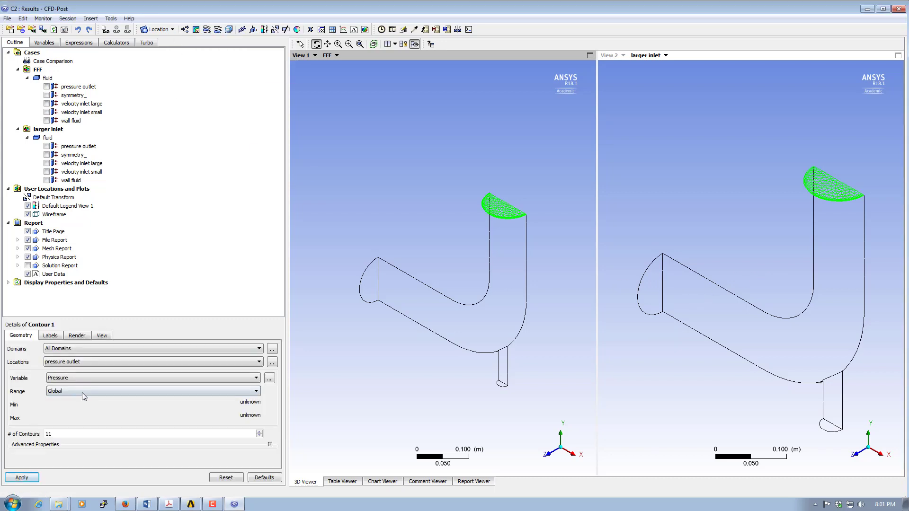
{"action": "left_click", "coordinate": [78, 377]}
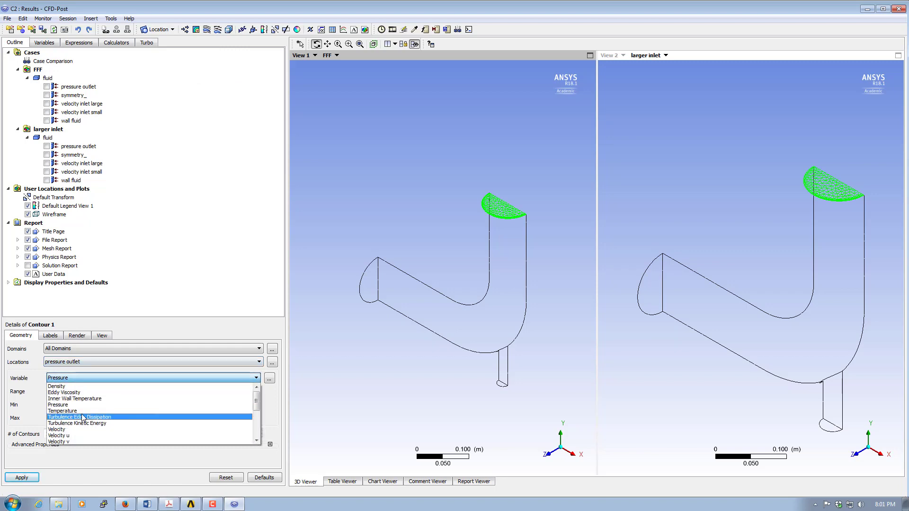
{"action": "left_click", "coordinate": [83, 414]}
{"action": "left_click", "coordinate": [70, 363]}
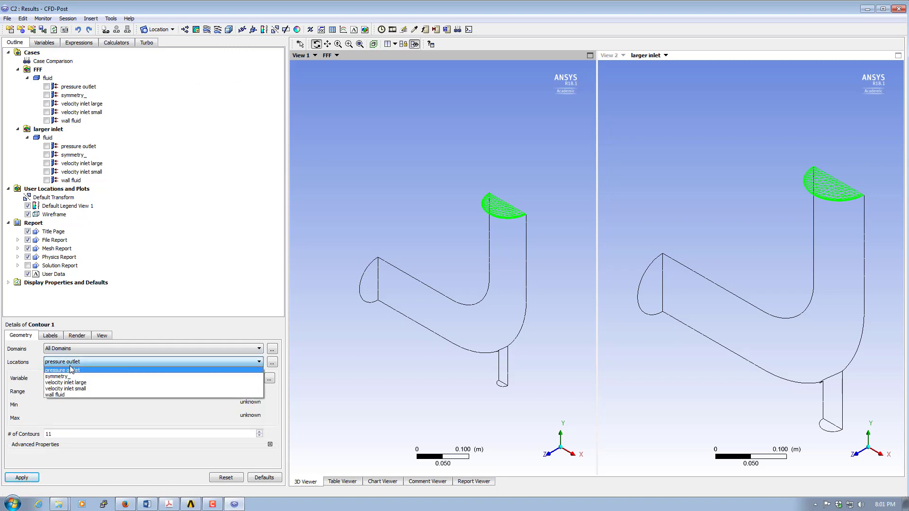
{"action": "left_click", "coordinate": [71, 377]}
{"action": "double_click", "coordinate": [48, 433]}
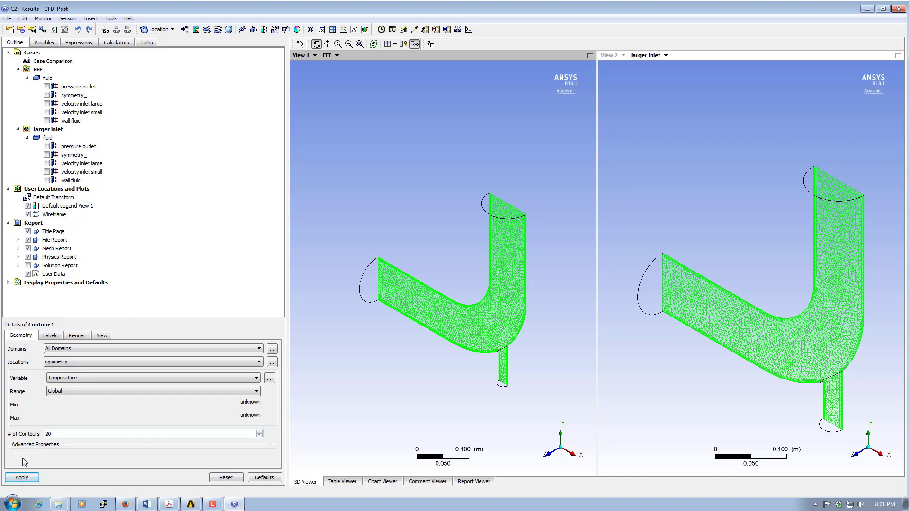
{"action": "left_click", "coordinate": [20, 478]}
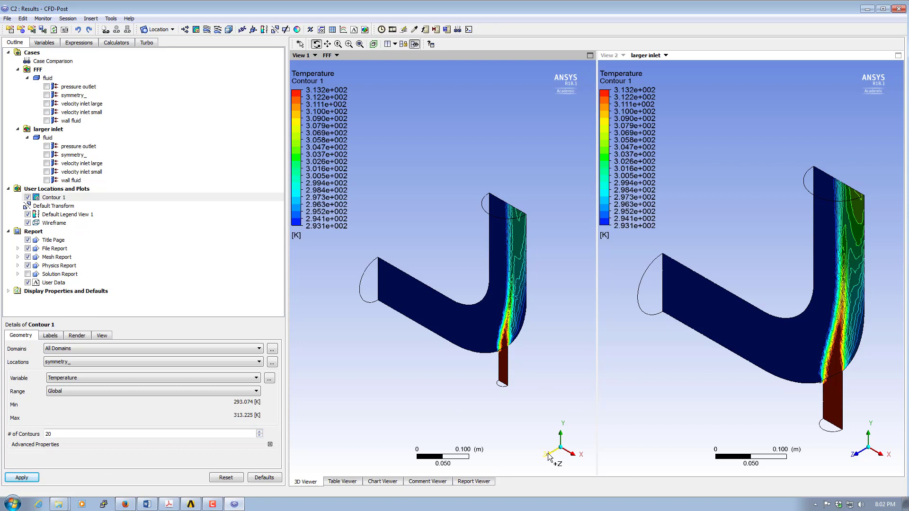
Orient both case views along the +Z axis to compare the temperature contours side by side.
{"action": "left_click", "coordinate": [547, 455]}
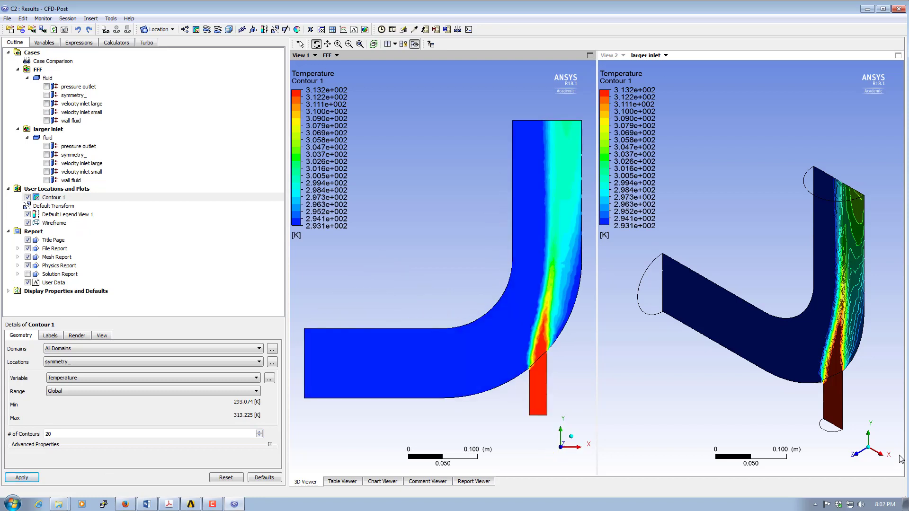
{"action": "left_click", "coordinate": [857, 457]}
{"action": "left_click", "coordinate": [854, 455]}
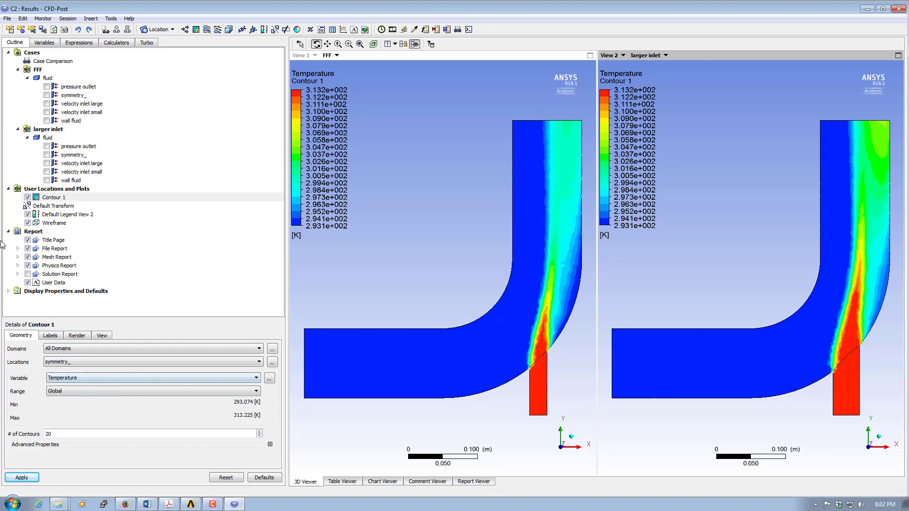
Hide Contour 1 and create a volume rendering of Velocity over all domains for both cases.
{"action": "left_click", "coordinate": [28, 198]}
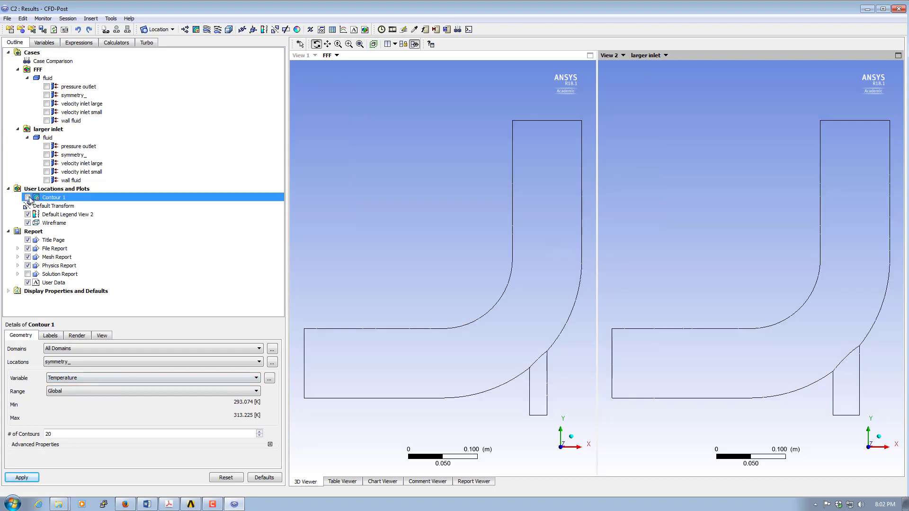
{"action": "left_click", "coordinate": [229, 30]}
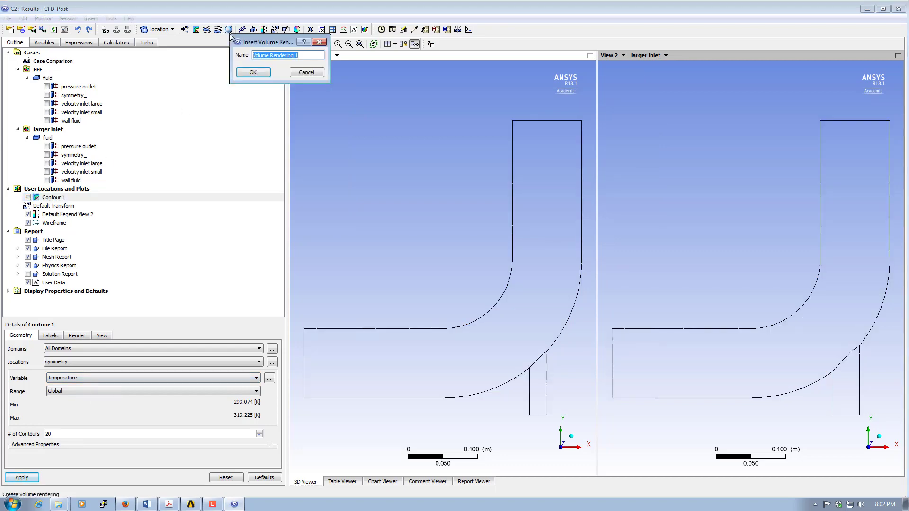
{"action": "left_click", "coordinate": [253, 73]}
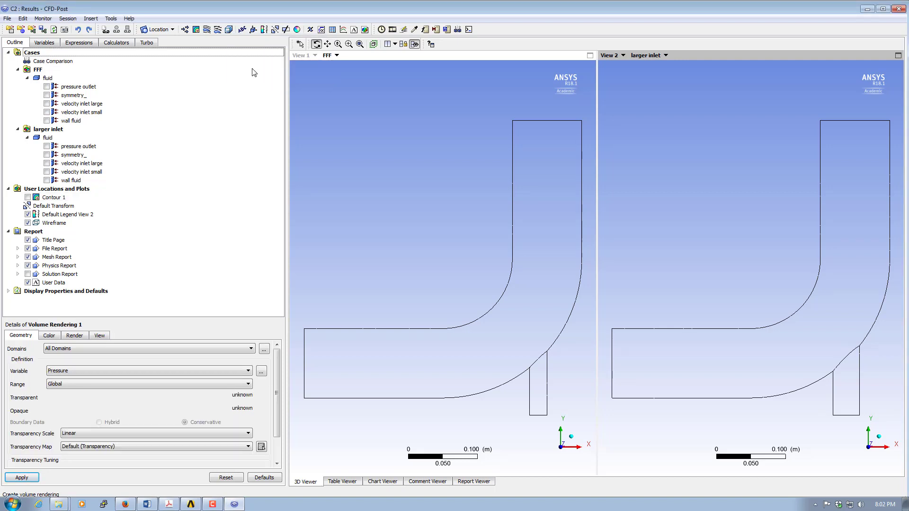
{"action": "left_click", "coordinate": [68, 371]}
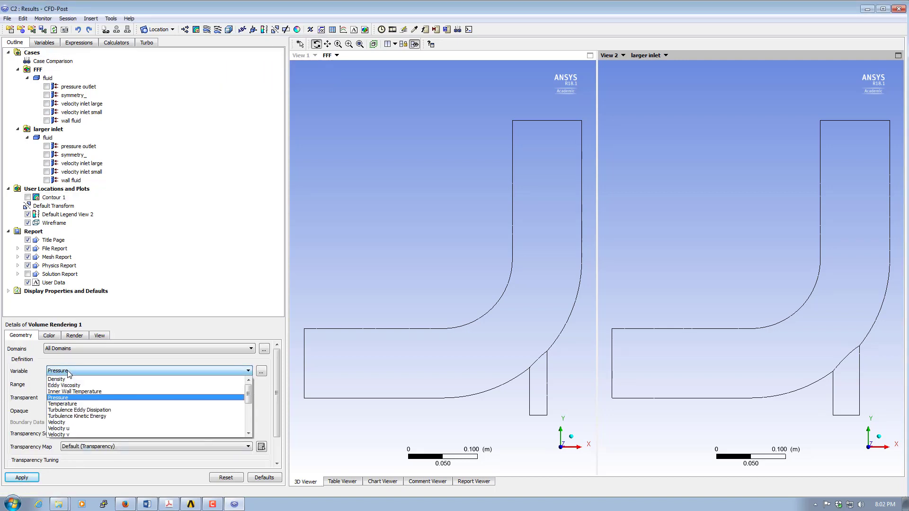
{"action": "left_click", "coordinate": [60, 422]}
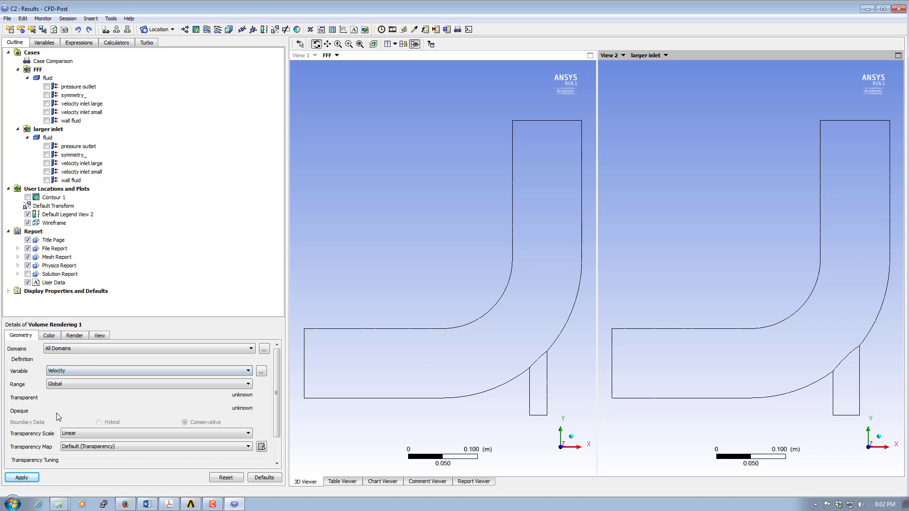
{"action": "left_click", "coordinate": [32, 477]}
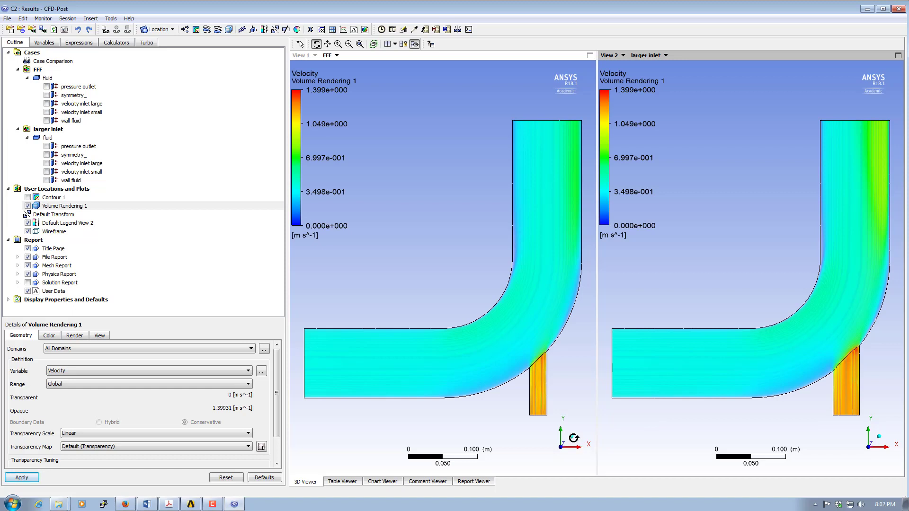
Examine the velocity volume rendering of the original and larger-inlet elbows from several angles to compare the jet mixing.
{"action": "left_click", "coordinate": [572, 439]}
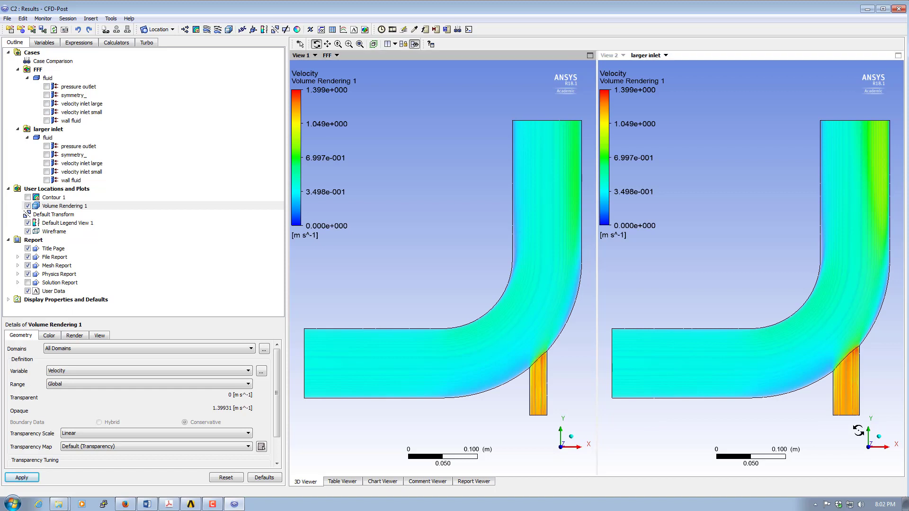
{"action": "left_click", "coordinate": [883, 442]}
{"action": "left_click_drag", "start_coordinate": [541, 367], "coordinate": [568, 390]}
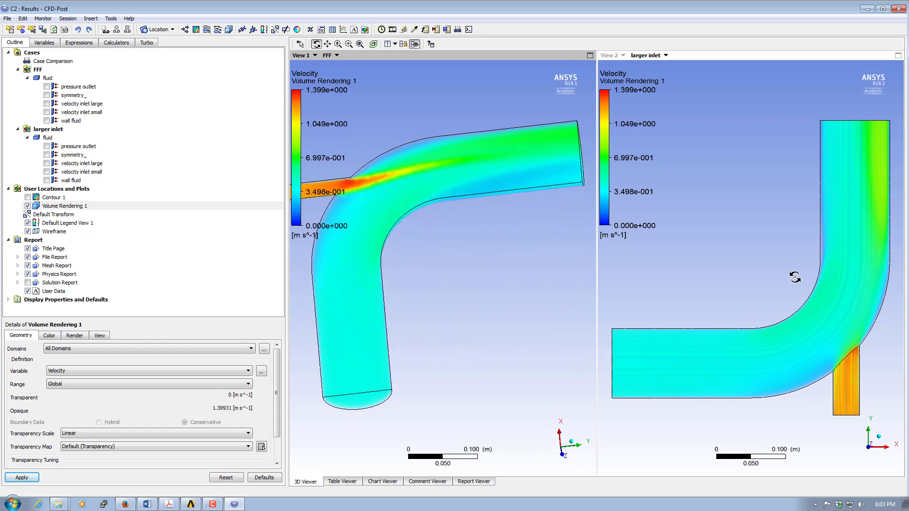
{"action": "left_click_drag", "start_coordinate": [842, 325], "coordinate": [864, 388]}
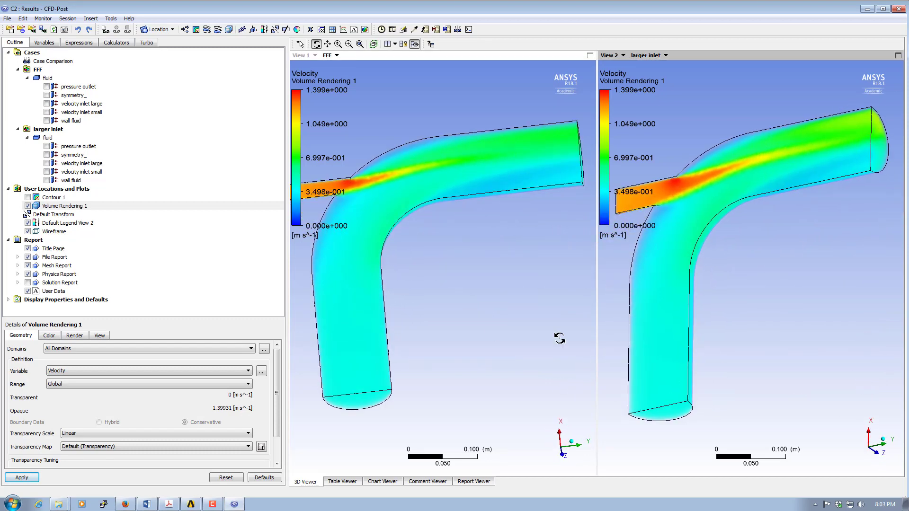
{"action": "left_click", "coordinate": [476, 323]}
{"action": "left_click_drag", "start_coordinate": [477, 323], "coordinate": [444, 331]}
{"action": "left_click", "coordinate": [753, 315]}
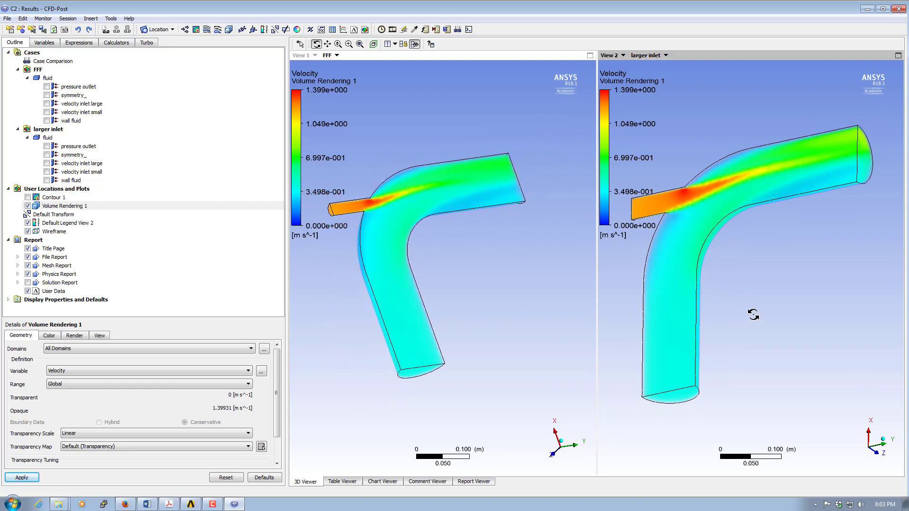
{"action": "scroll", "coordinate": [753, 315], "scroll_direction": "down", "scroll_amount": 3}
{"action": "left_click_drag", "start_coordinate": [780, 208], "coordinate": [808, 208]}
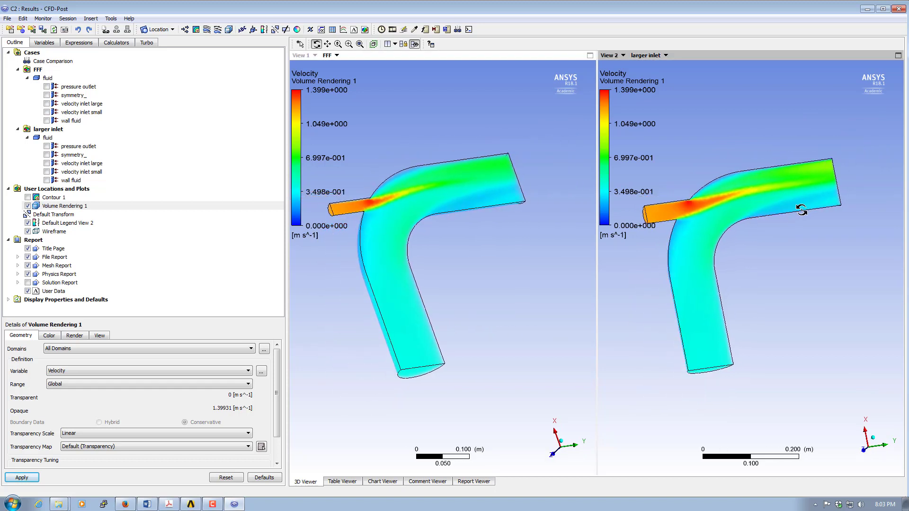
{"action": "left_click_drag", "start_coordinate": [452, 270], "coordinate": [434, 304]}
{"action": "scroll", "coordinate": [435, 304], "scroll_direction": "down", "scroll_amount": 3}
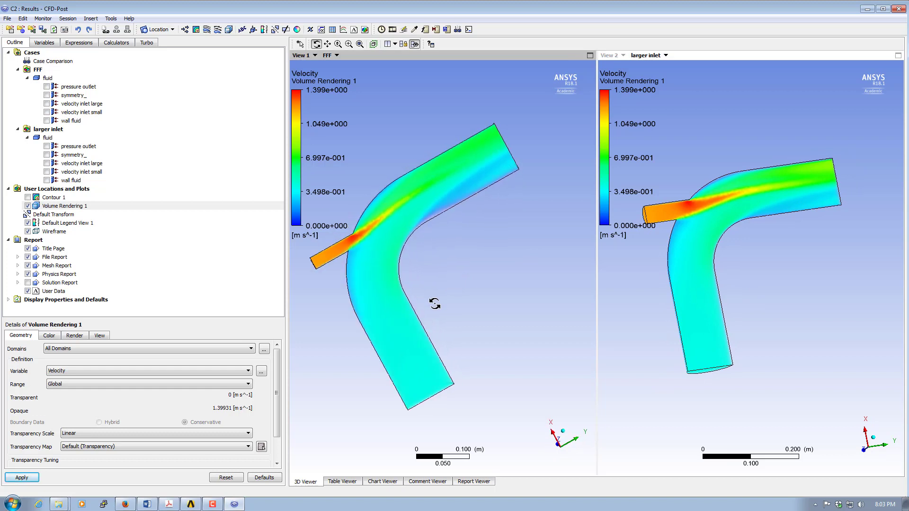